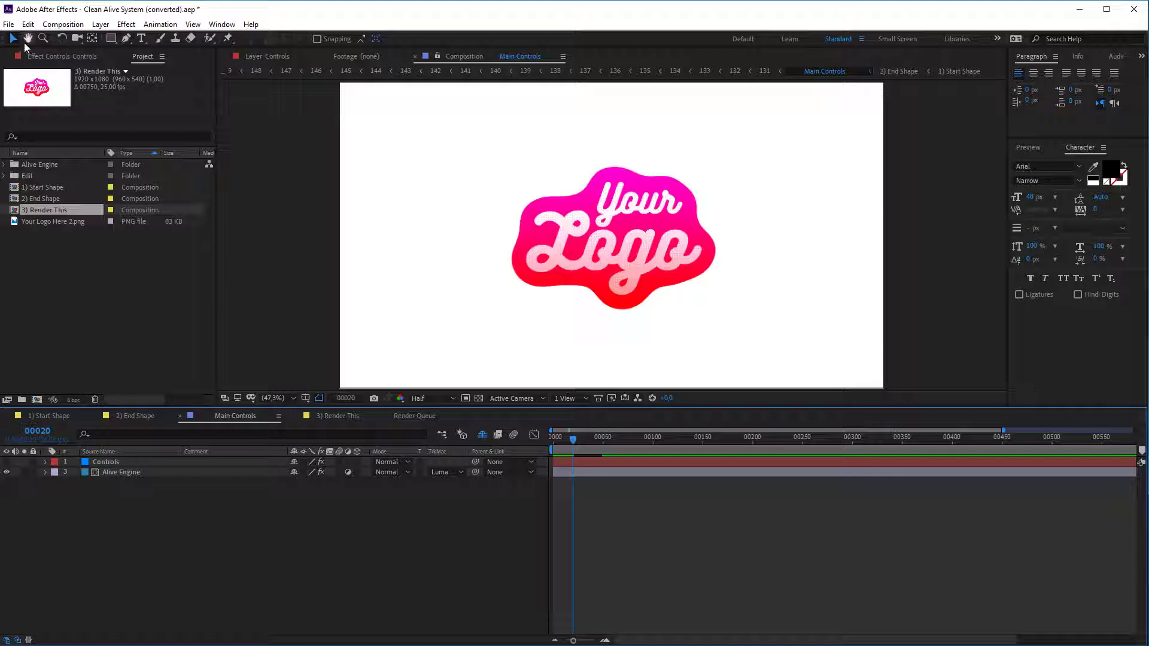
# Purge All Memory & Disk Cache, confirm the deletion, and bring up the 3) Render This composition
pyautogui.click(28, 24)
pyautogui.moveTo(85, 282)
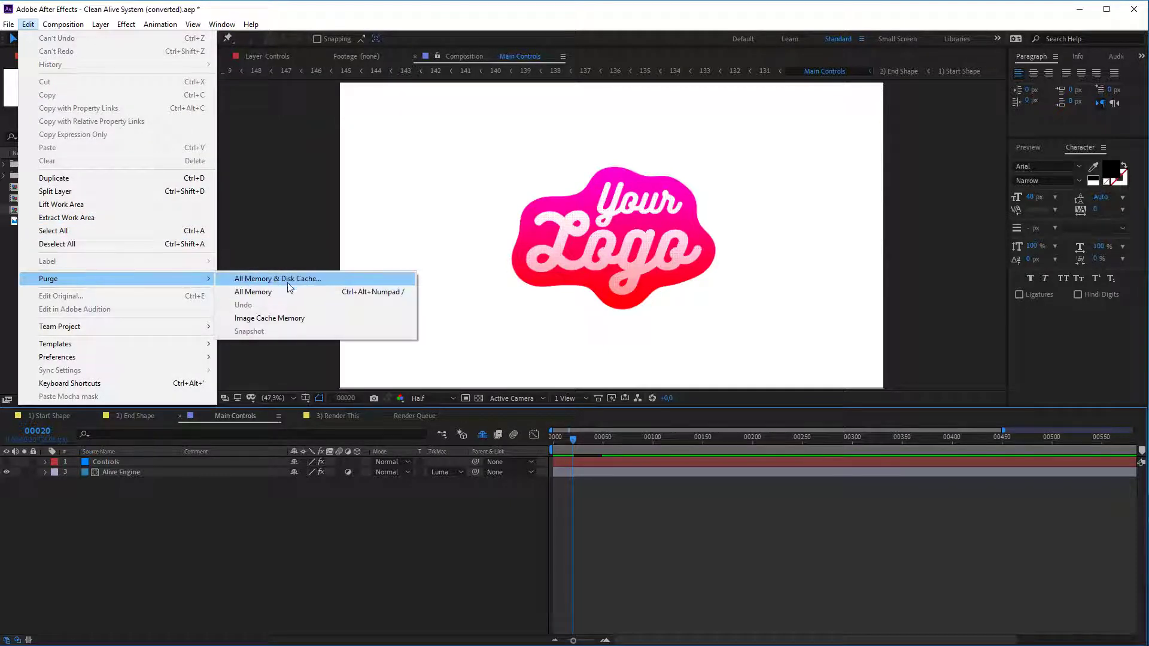
pyautogui.click(299, 283)
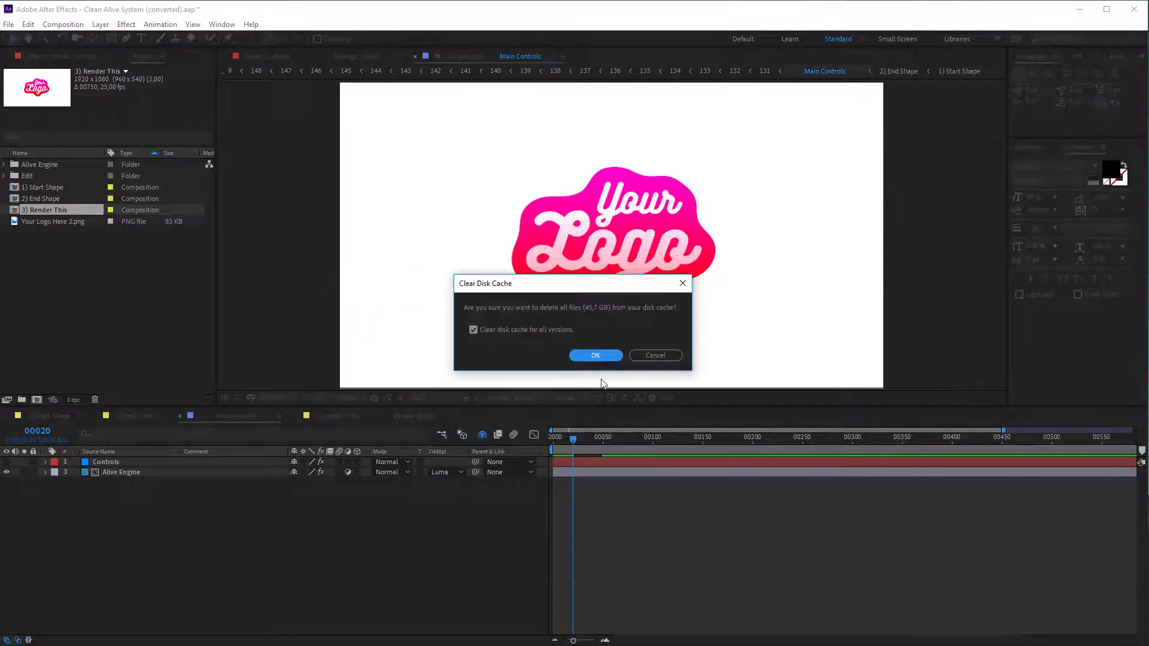
pyautogui.click(607, 358)
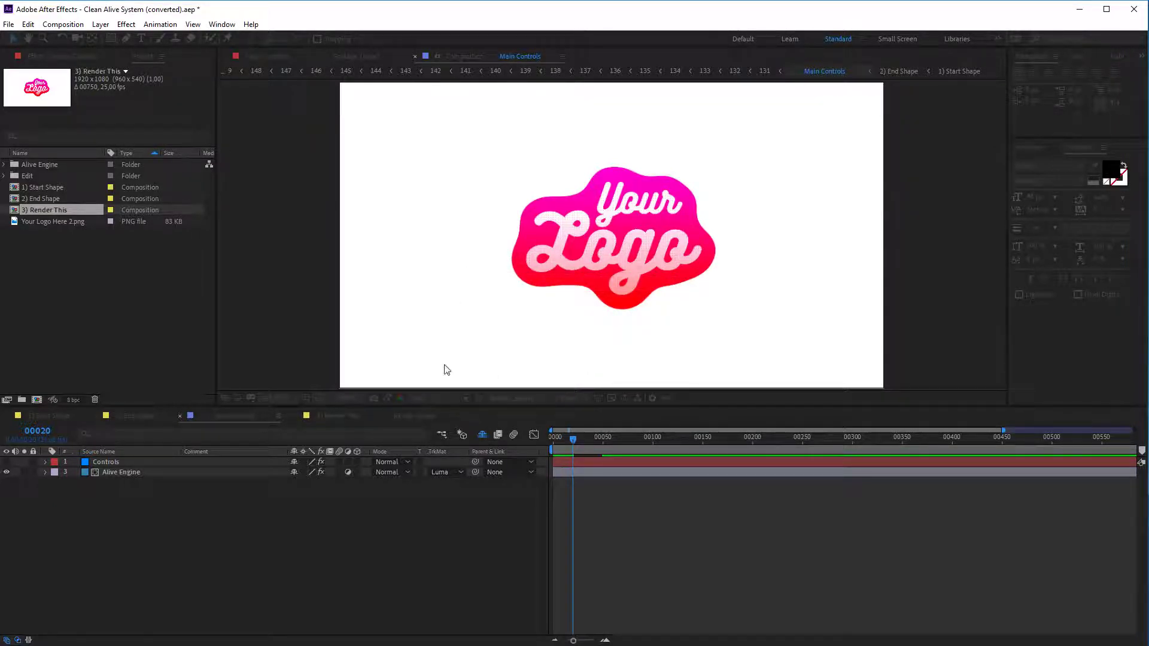
pyautogui.click(343, 414)
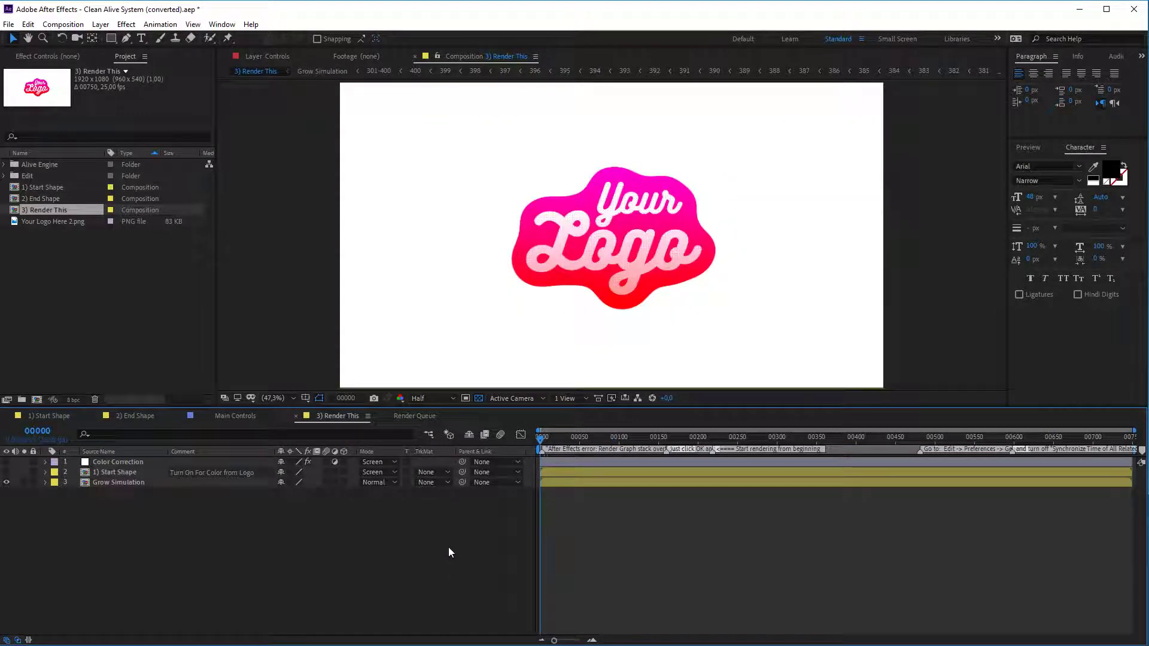
# Preview the maze in 3) Render This, replaying from frame 00153, then scrub 1) Start Shape to about frame 00025
pyautogui.press('space')
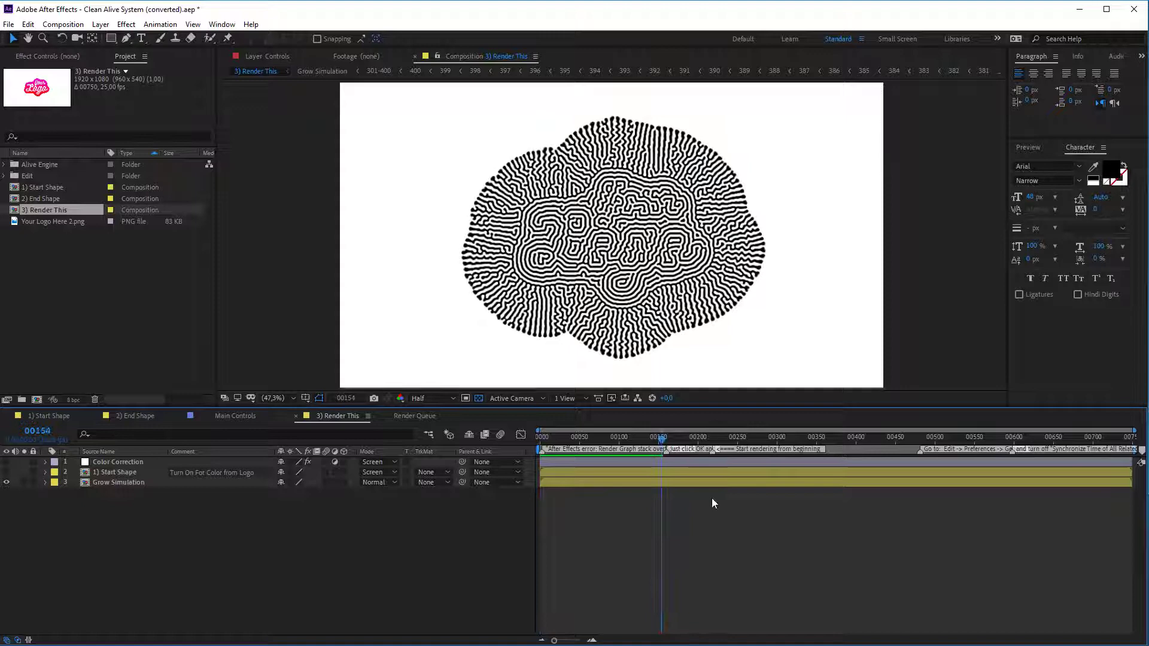
pyautogui.click(719, 437)
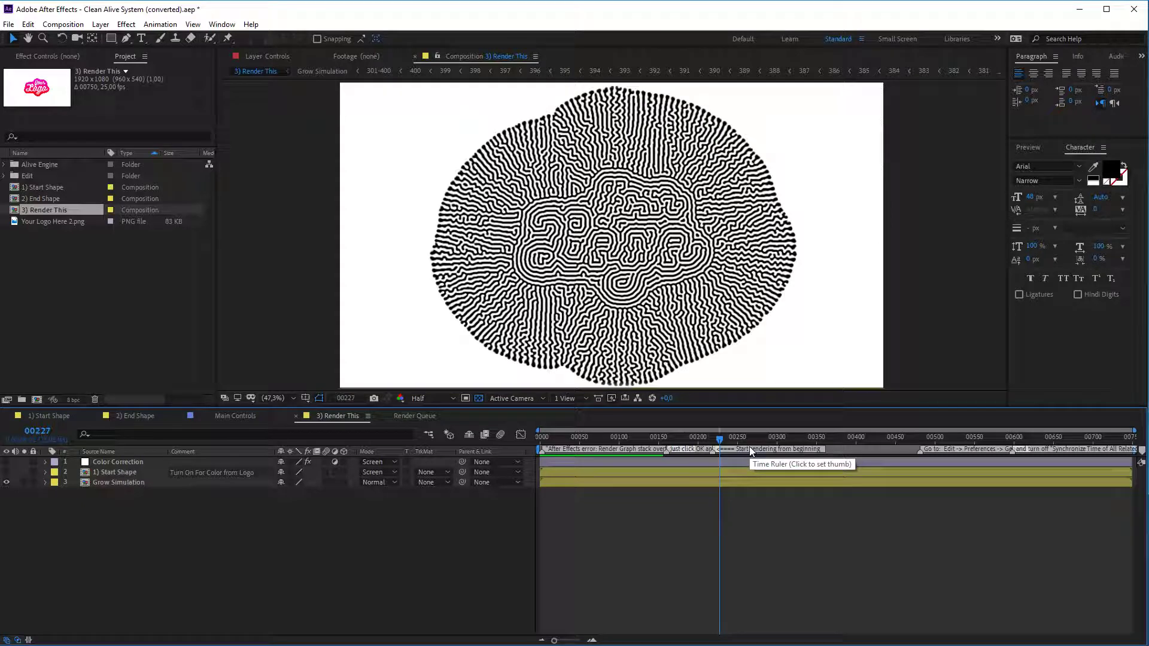
pyautogui.click(661, 437)
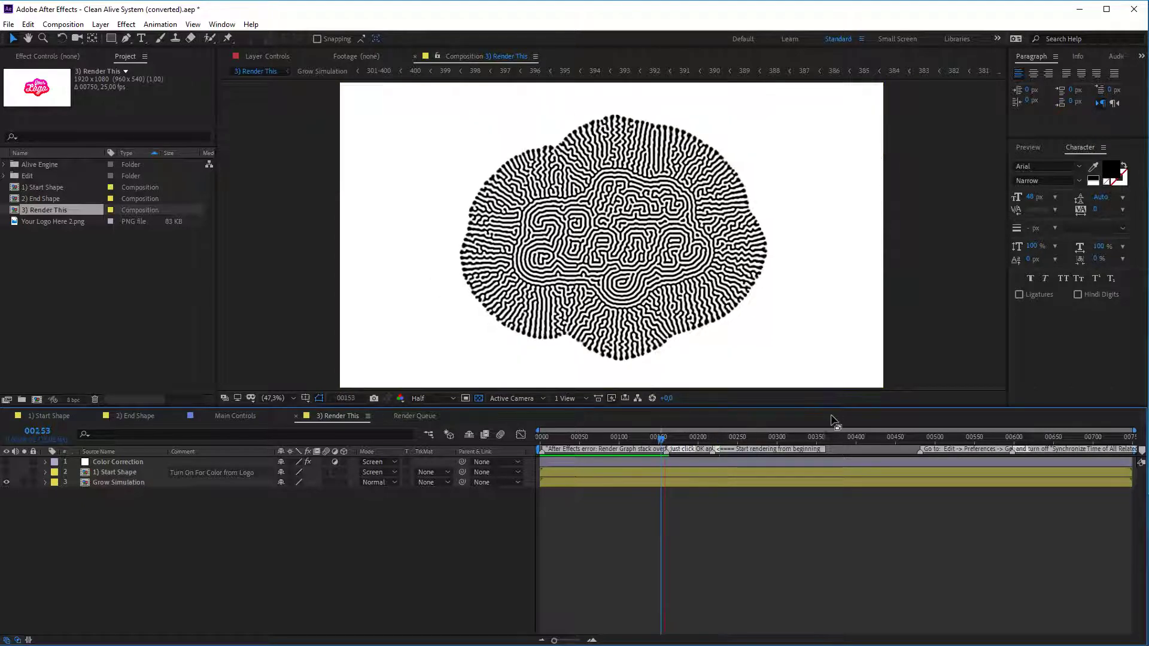
pyautogui.press('space')
pyautogui.press('space')
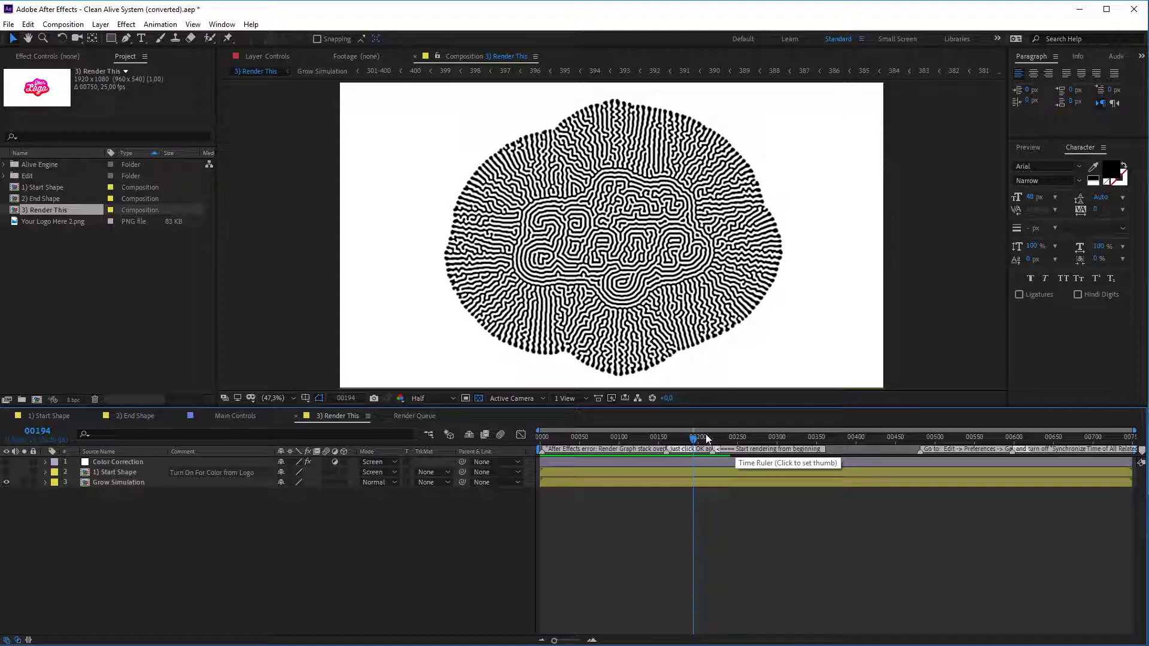
pyautogui.click(57, 417)
pyautogui.moveTo(524, 438); pyautogui.dragTo(520, 442)
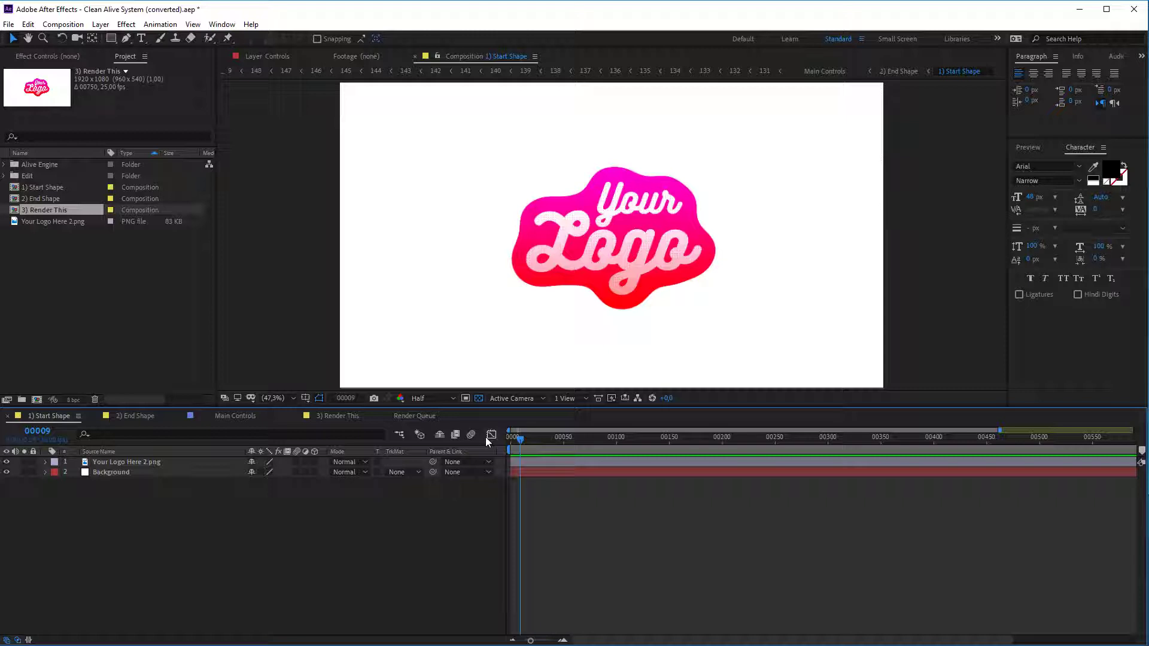
# Add a black solid layer to 2) End Shape at frame 00000
pyautogui.click(133, 416)
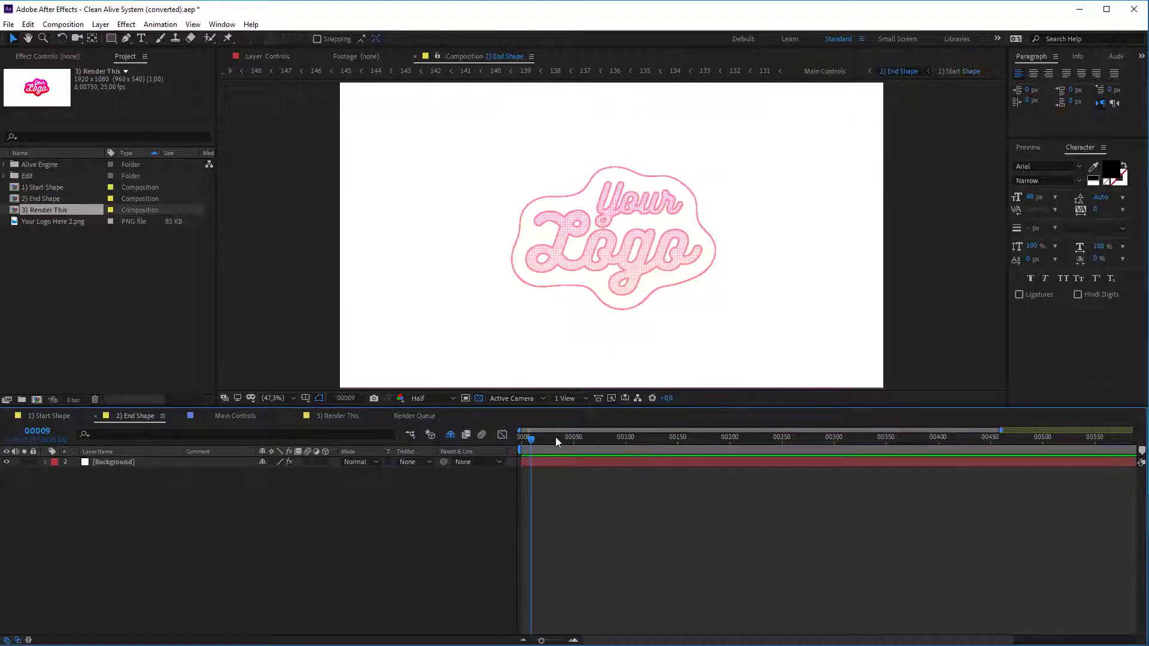
pyautogui.moveTo(530, 442); pyautogui.dragTo(518, 440)
pyautogui.rightClick(364, 525)
pyautogui.moveTo(406, 531)
pyautogui.click(540, 562)
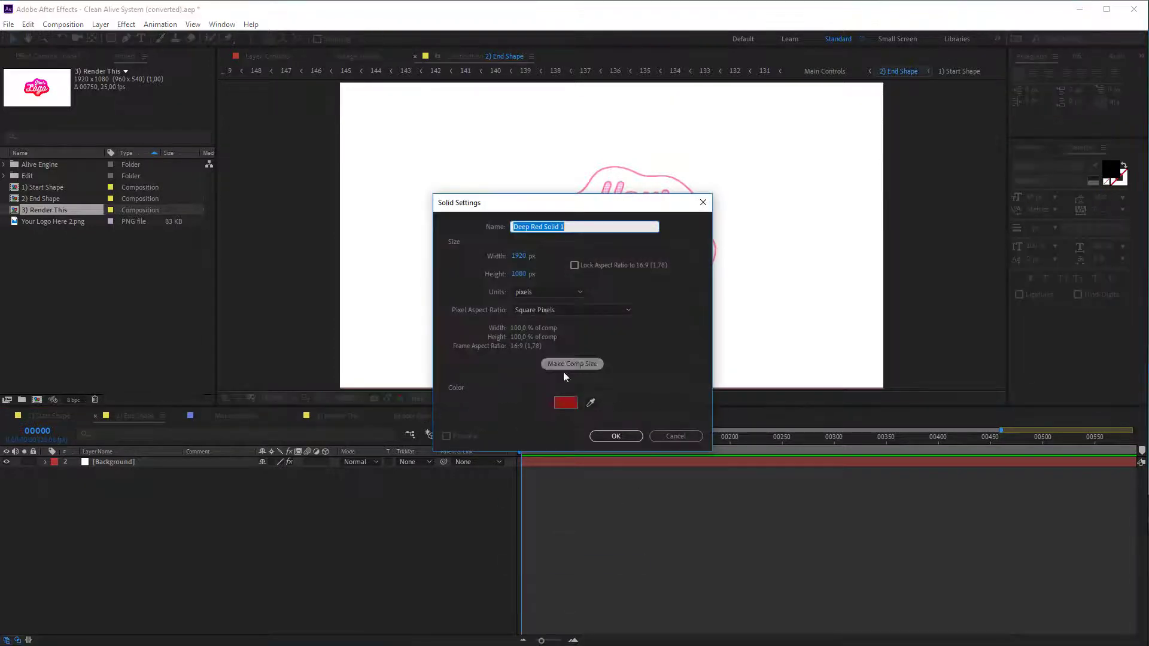
pyautogui.click(569, 399)
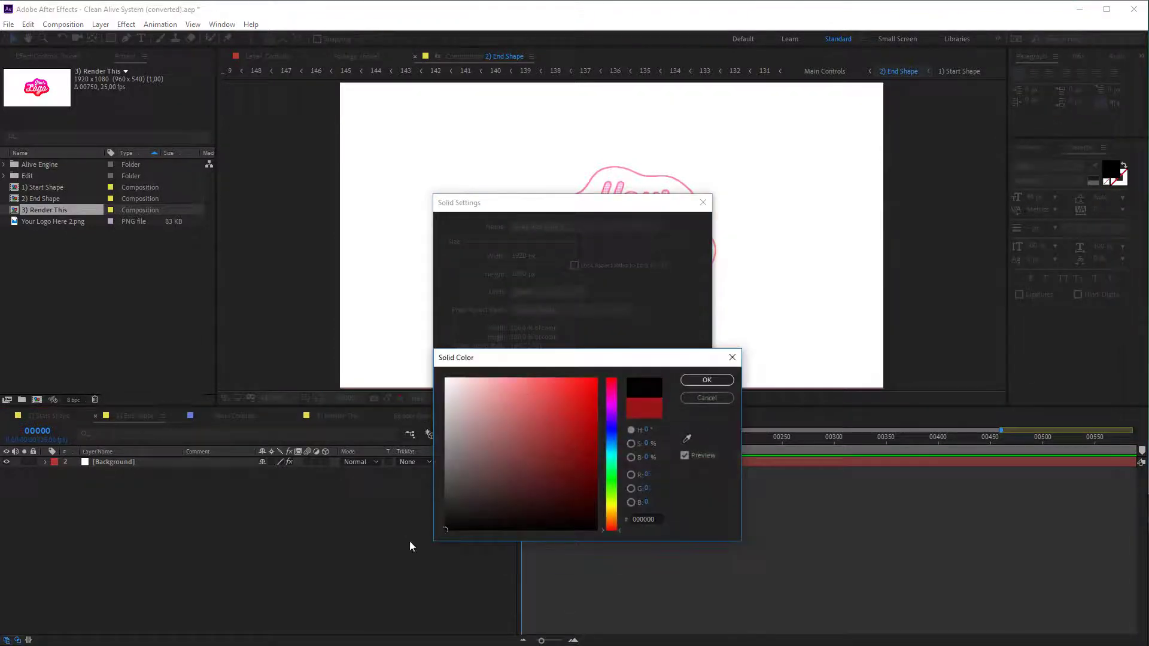
pyautogui.click(707, 380)
pyautogui.click(622, 435)
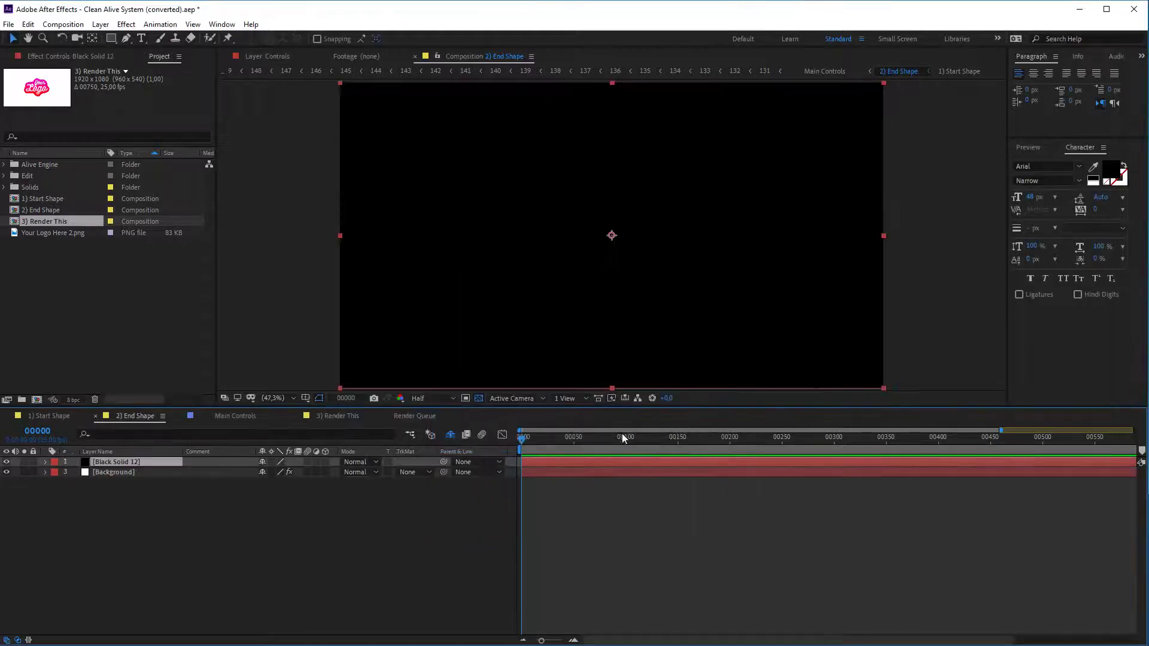
# Draw a star mask from the comp centre on the solid and set it to Subtract
pyautogui.click(110, 38)
pyautogui.click(159, 90)
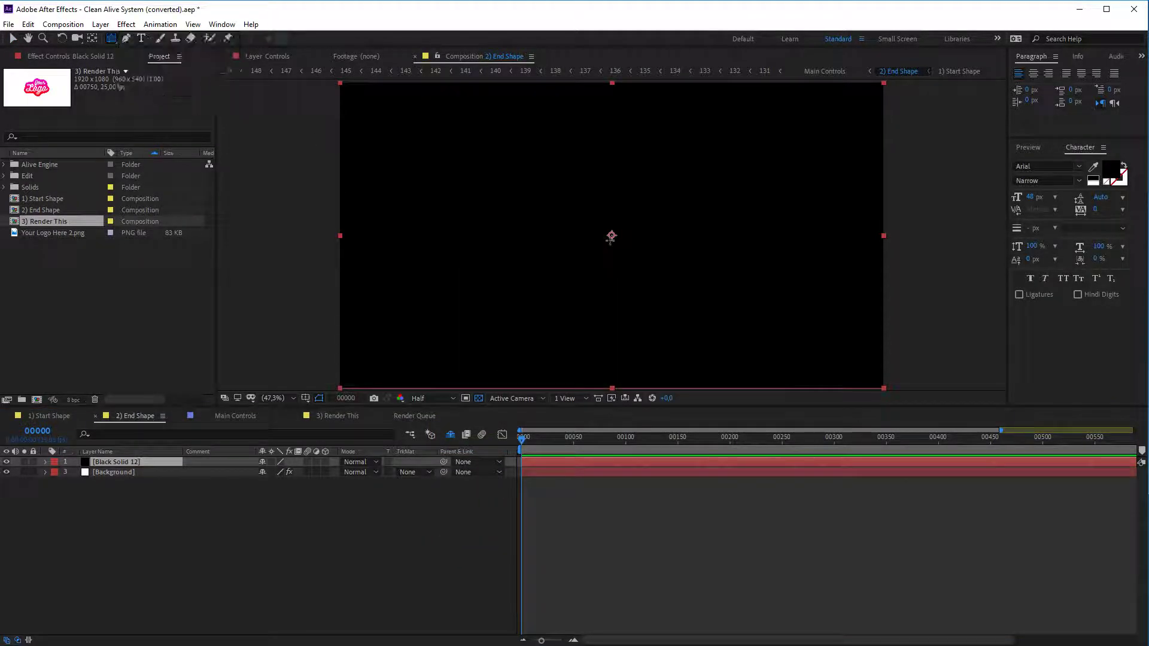
pyautogui.moveTo(612, 235); pyautogui.dragTo(509, 426)
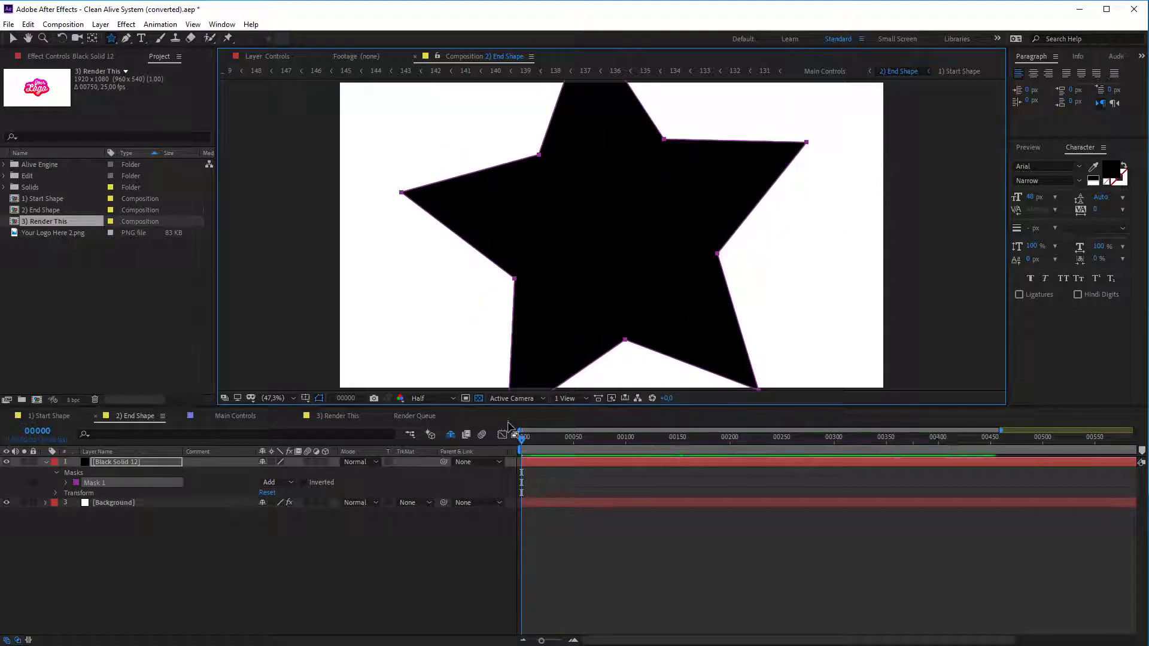
pyautogui.click(285, 481)
pyautogui.click(285, 519)
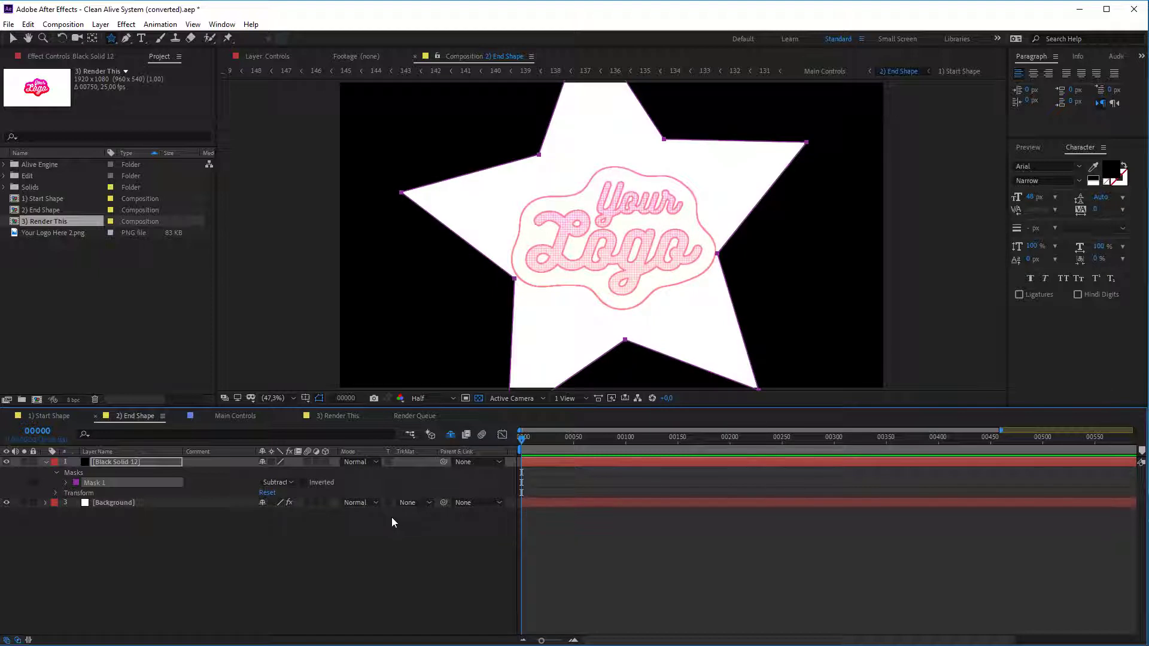
# Squash the black solid and its star narrower from the right, then view 3) Render This
pyautogui.press('v')
pyautogui.click(621, 346)
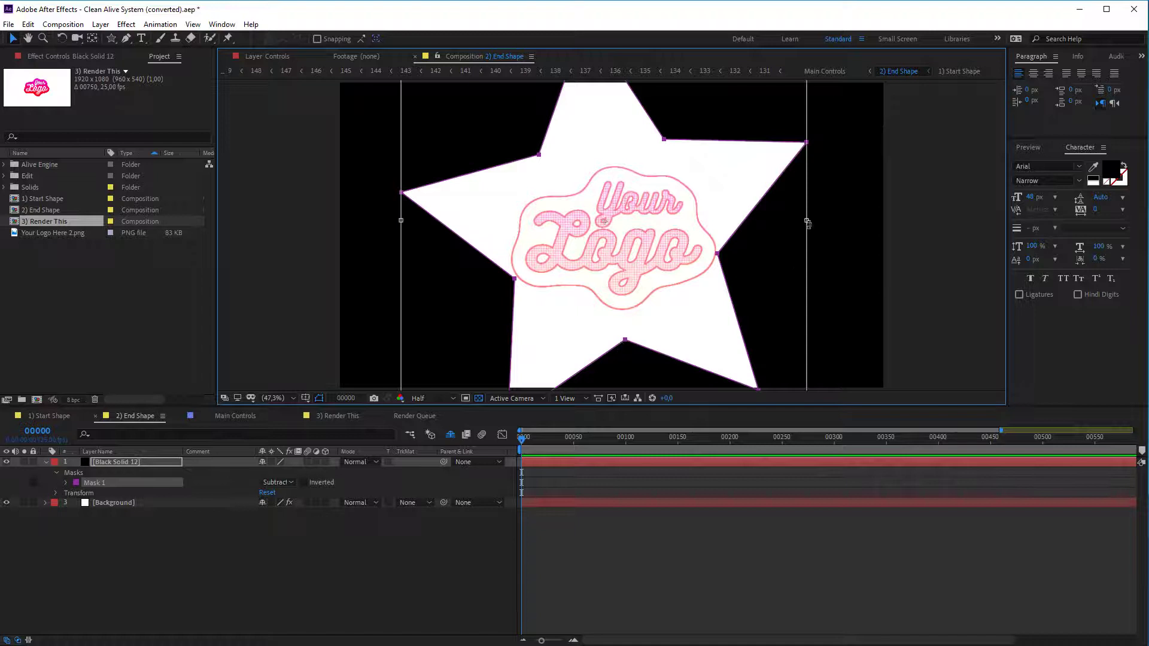
pyautogui.moveTo(805, 222); pyautogui.dragTo(697, 230)
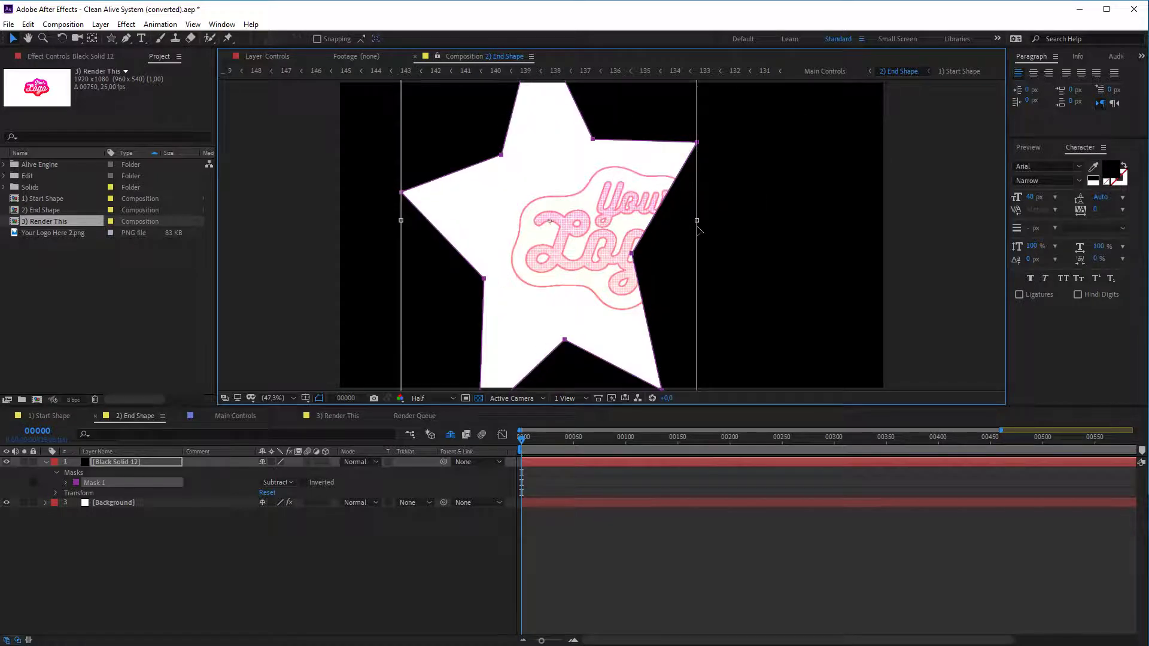
pyautogui.click(284, 532)
pyautogui.click(357, 418)
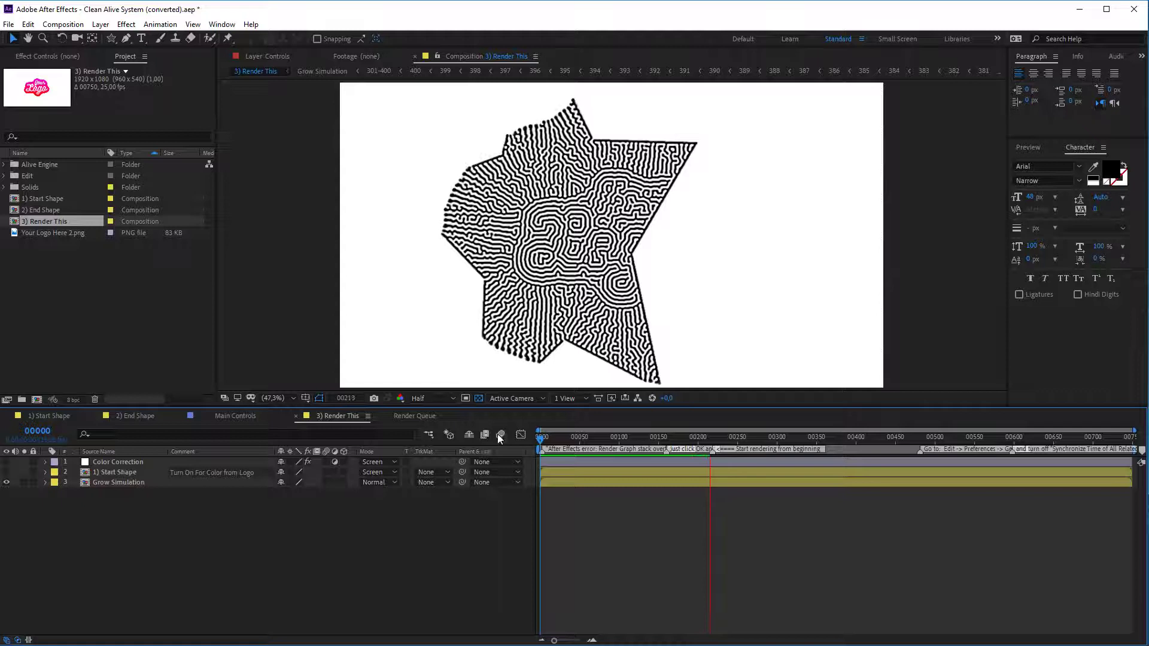
# Stop the star-maze preview and move the playhead back to about frame 00153
pyautogui.press('space')
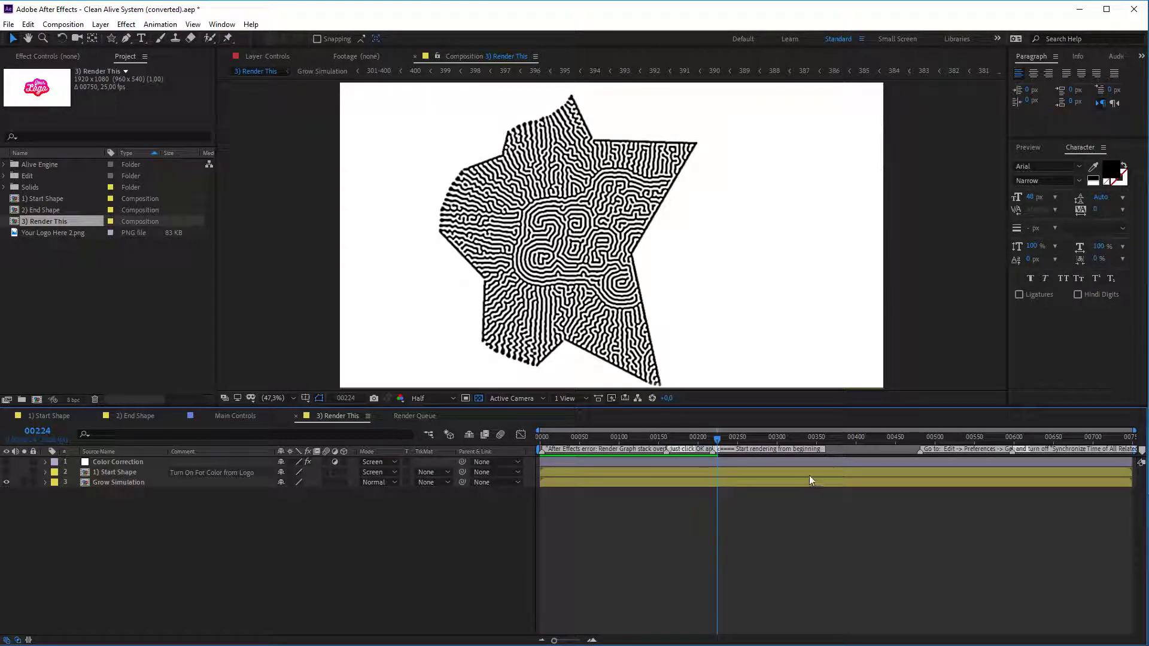
pyautogui.moveTo(717, 450); pyautogui.dragTo(668, 449)
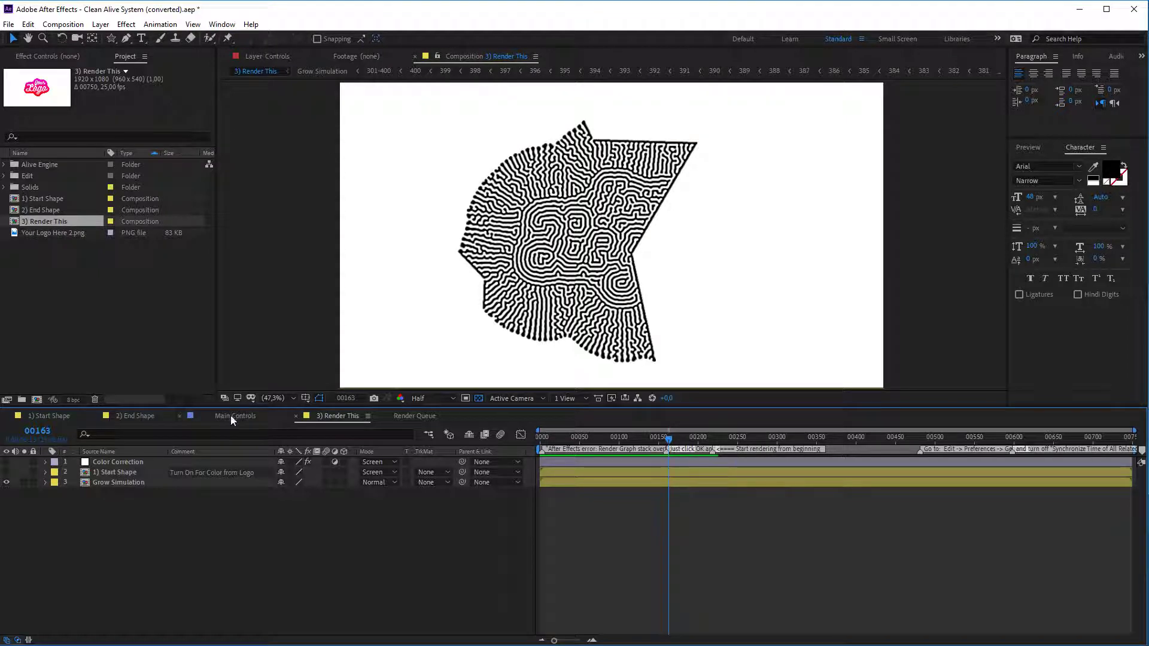
# Delete Mask 1 from Black Solid 12 in 2) End Shape
pyautogui.click(135, 416)
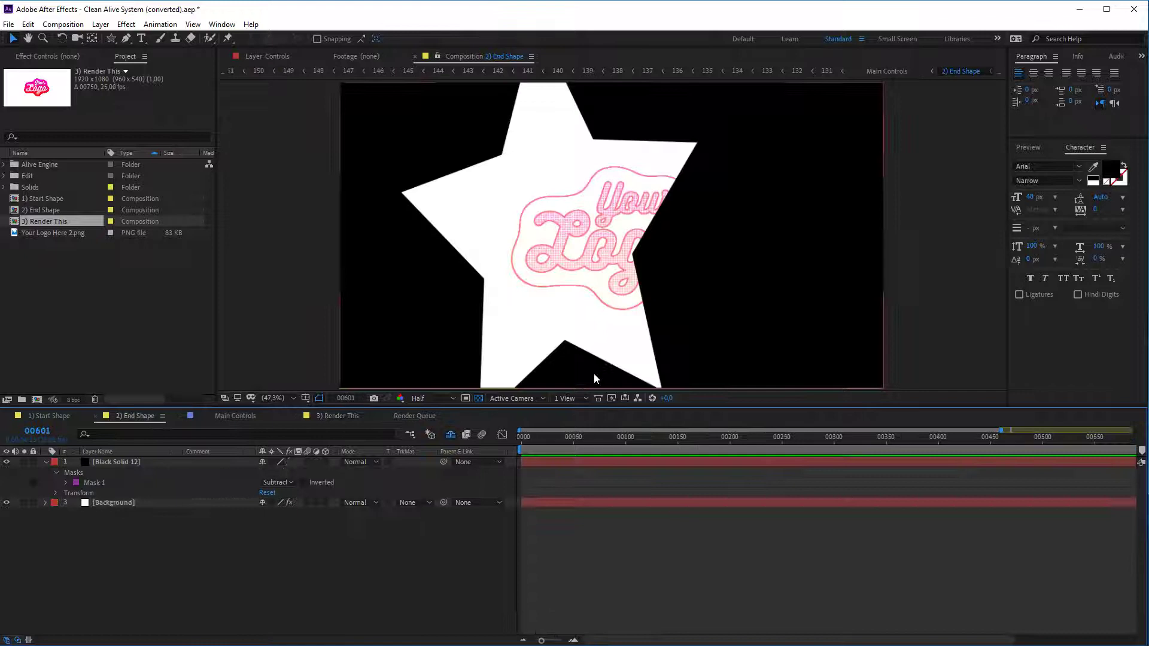
pyautogui.click(149, 463)
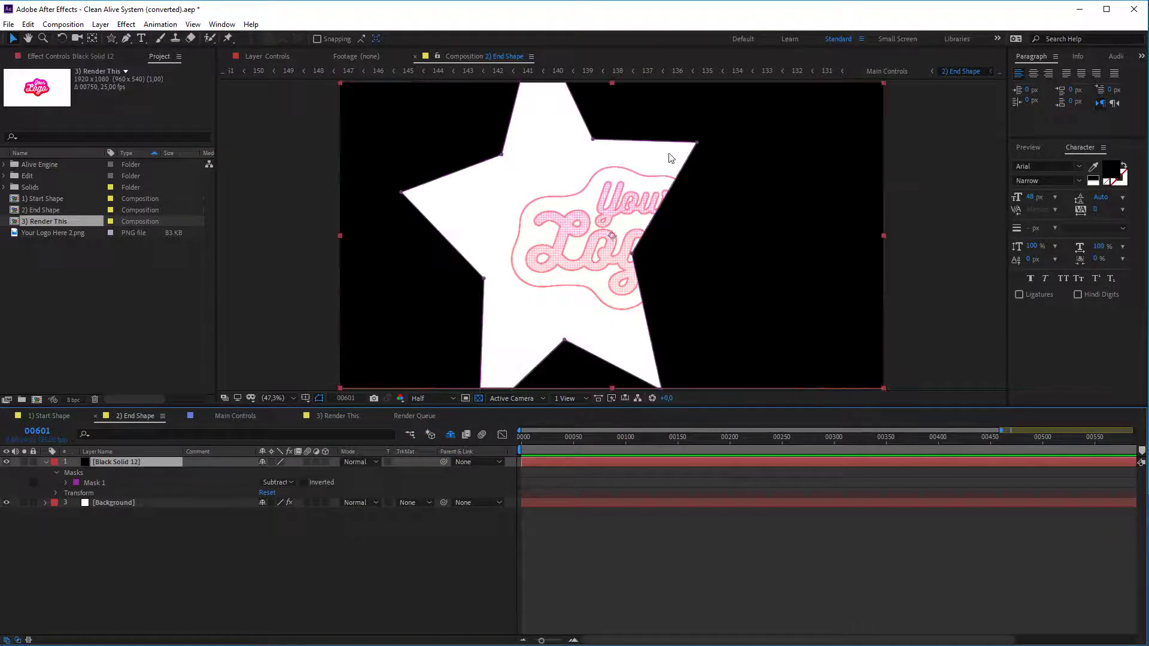
pyautogui.click(697, 144)
pyautogui.press('Delete')
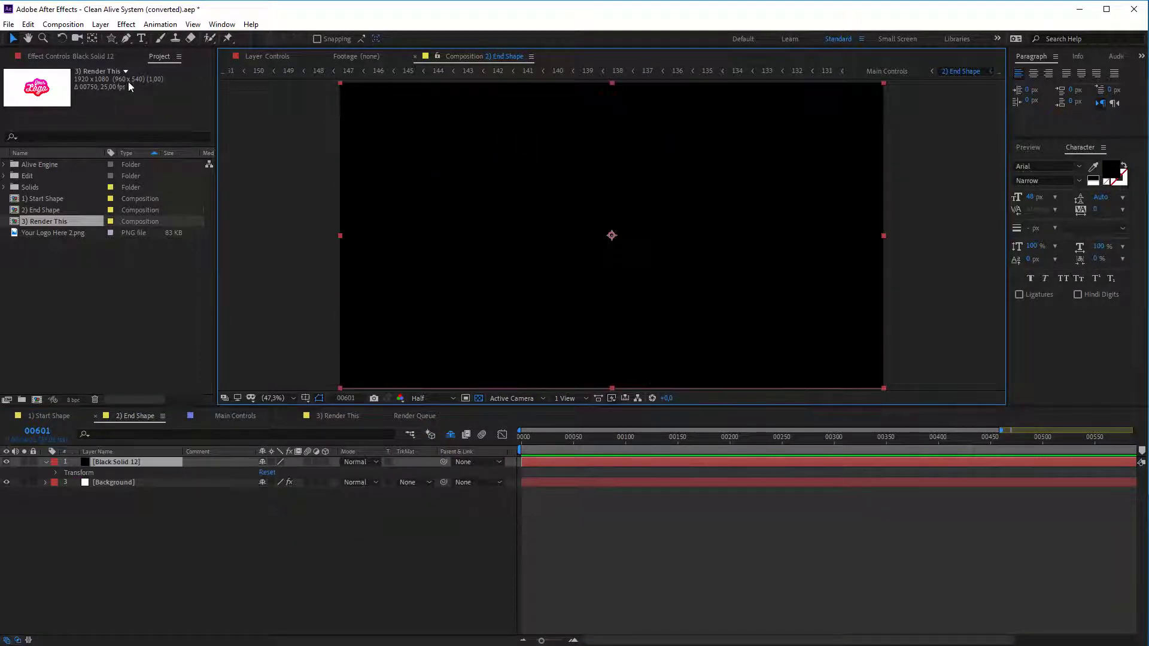
# Draw a new larger four-pointed star mask from the centre, then go to Main Controls
pyautogui.click(112, 37)
pyautogui.moveTo(612, 234); pyautogui.dragTo(607, 381)
pyautogui.press('Up')
pyautogui.press('Down')
pyautogui.press('Down')
pyautogui.click(46, 462)
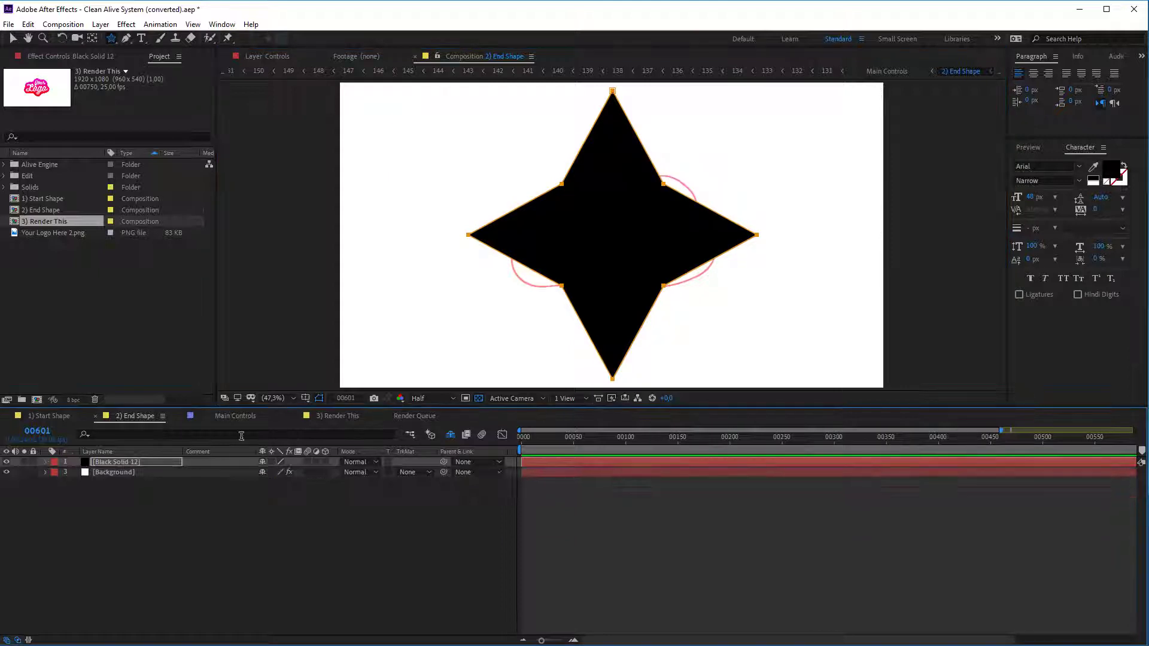
pyautogui.click(239, 417)
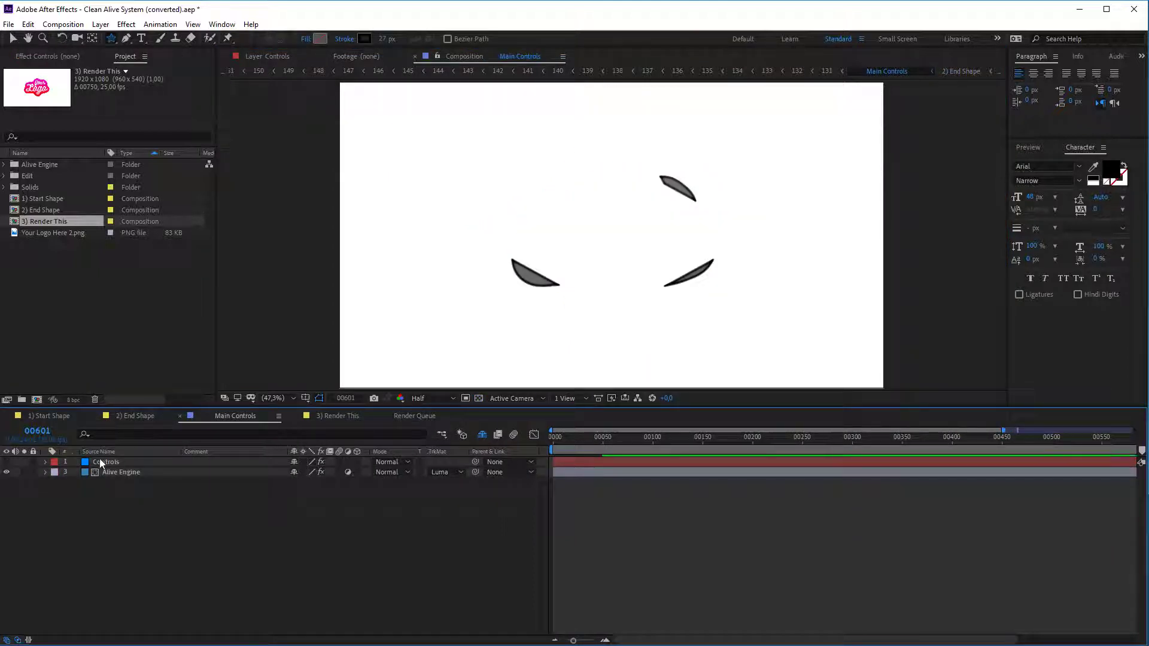
# Show the Controls layer's effect sliders in a widened Effect Controls panel
pyautogui.click(129, 466)
pyautogui.click(60, 54)
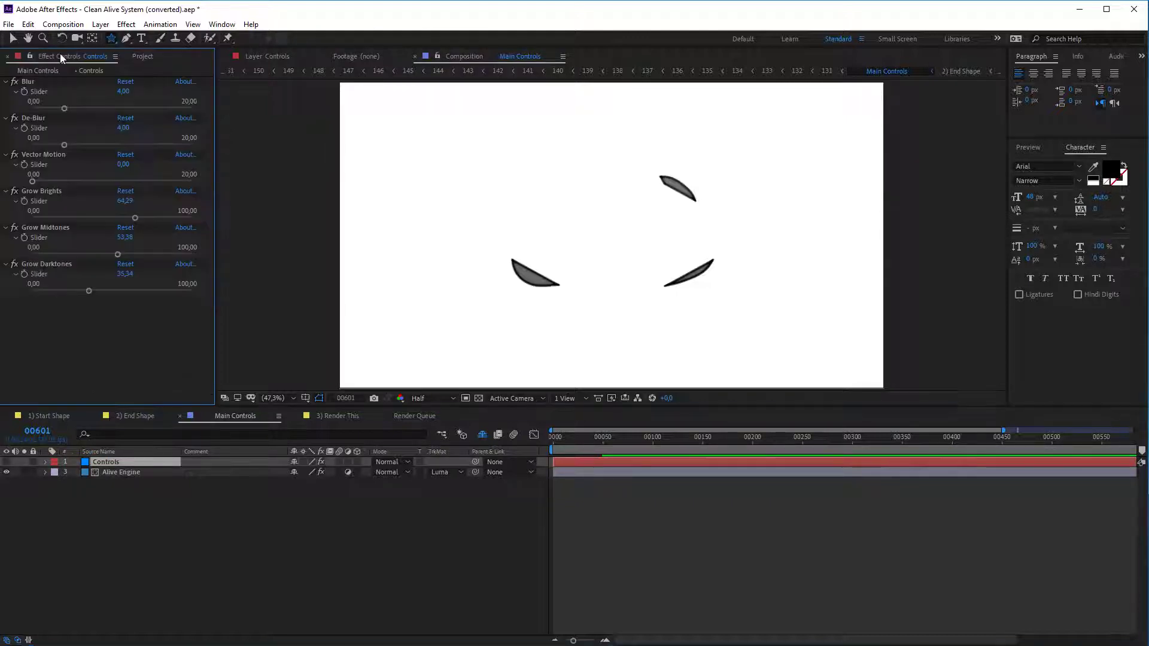
pyautogui.moveTo(217, 181)
pyautogui.mouseDown()
pyautogui.moveTo(249, 180)
pyautogui.moveTo(232, 183)
pyautogui.mouseUp()
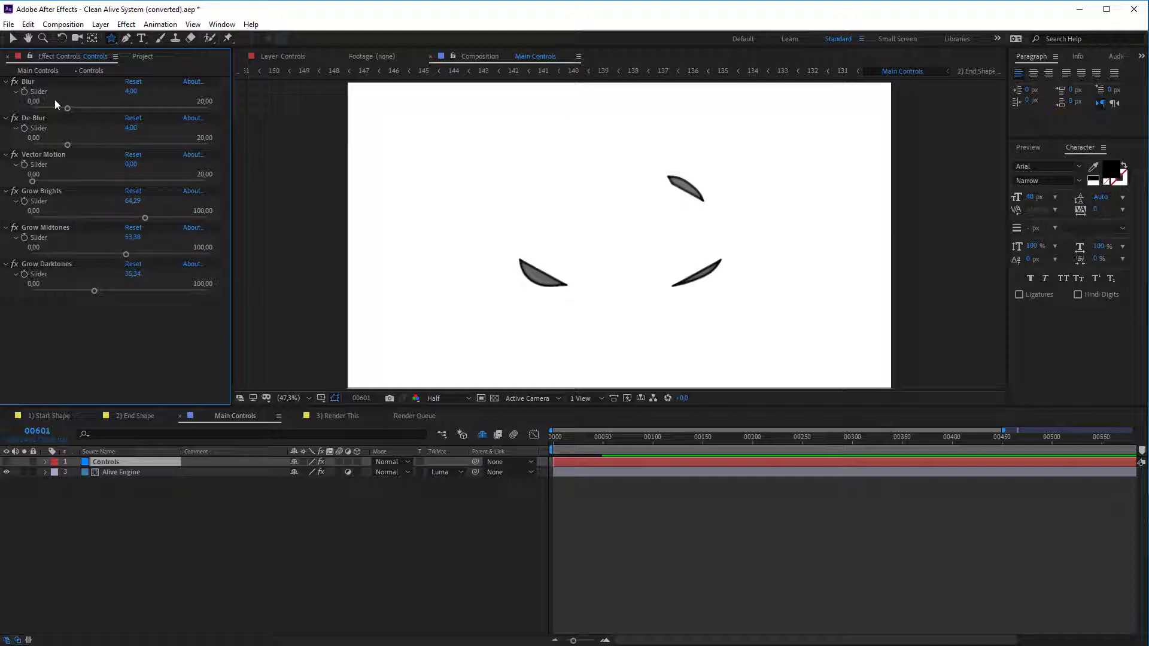
pyautogui.click(36, 118)
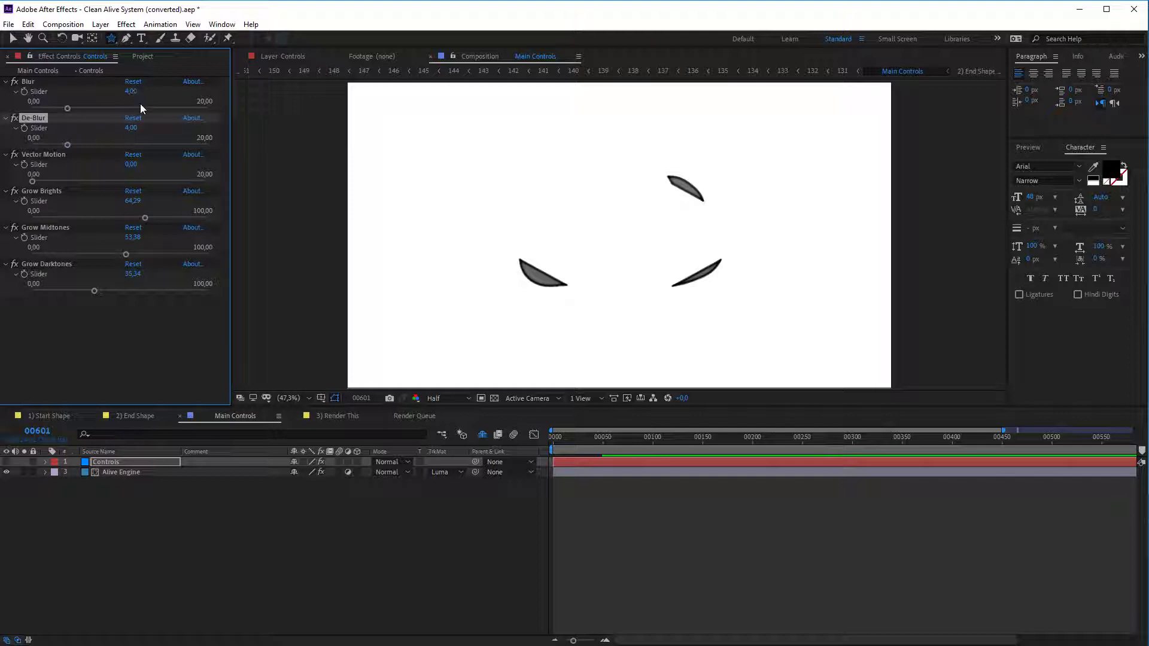
# Set the Blur amount to 0, then begin editing the De-Blur value
pyautogui.click(130, 91)
pyautogui.write('0')
pyautogui.press('Return')
pyautogui.click(139, 130)
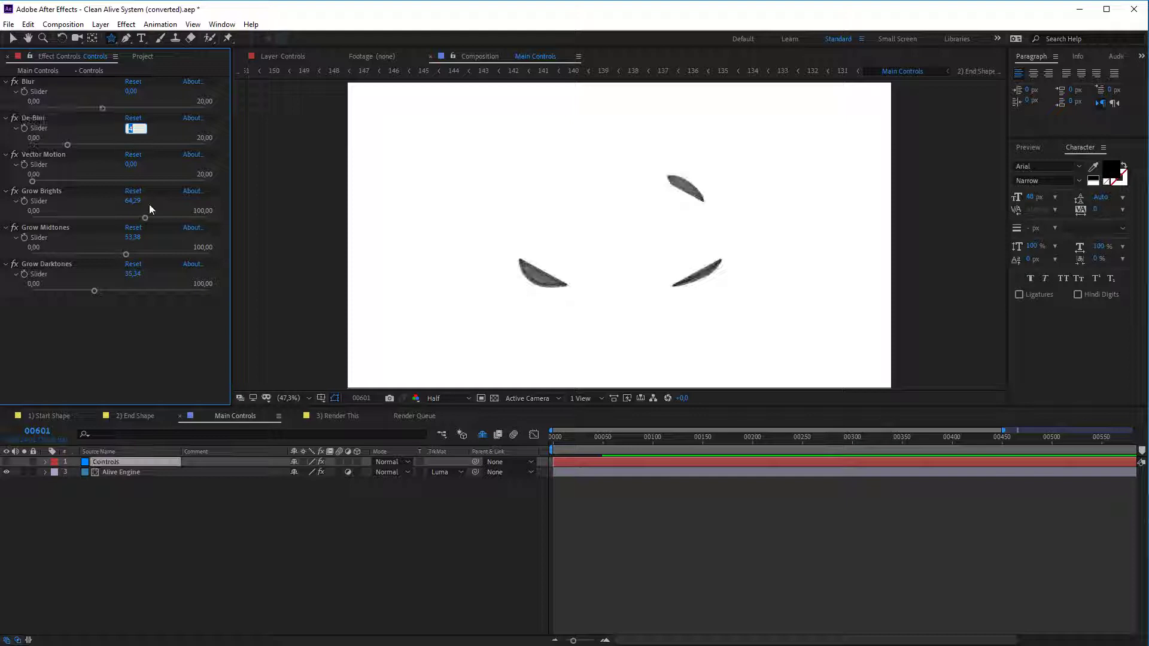
# Preview 3) Render This from the first frame, then select Black Solid 12 in 2) End Shape
pyautogui.click(334, 417)
pyautogui.moveTo(547, 433); pyautogui.dragTo(540, 434)
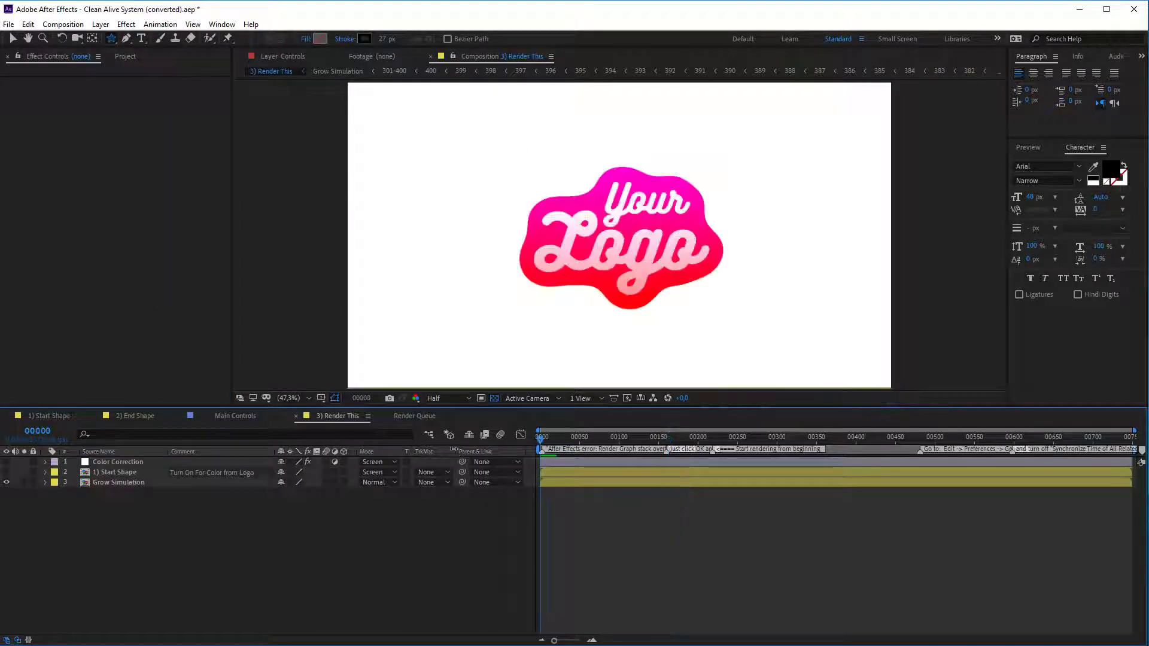
pyautogui.press('space')
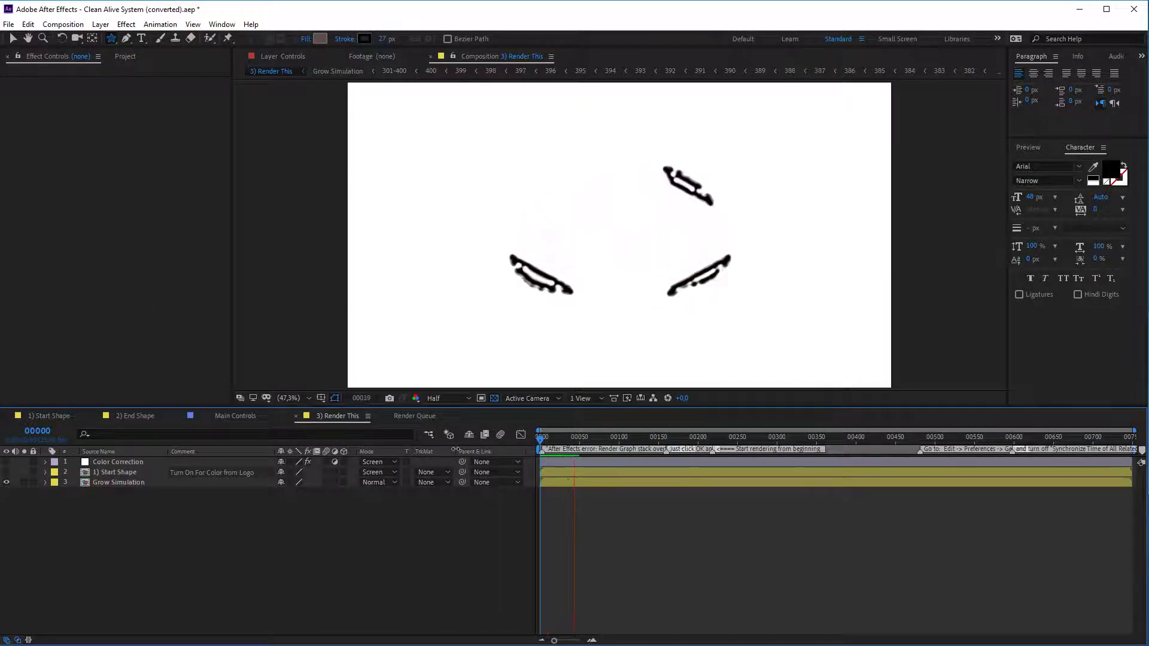
pyautogui.click(124, 419)
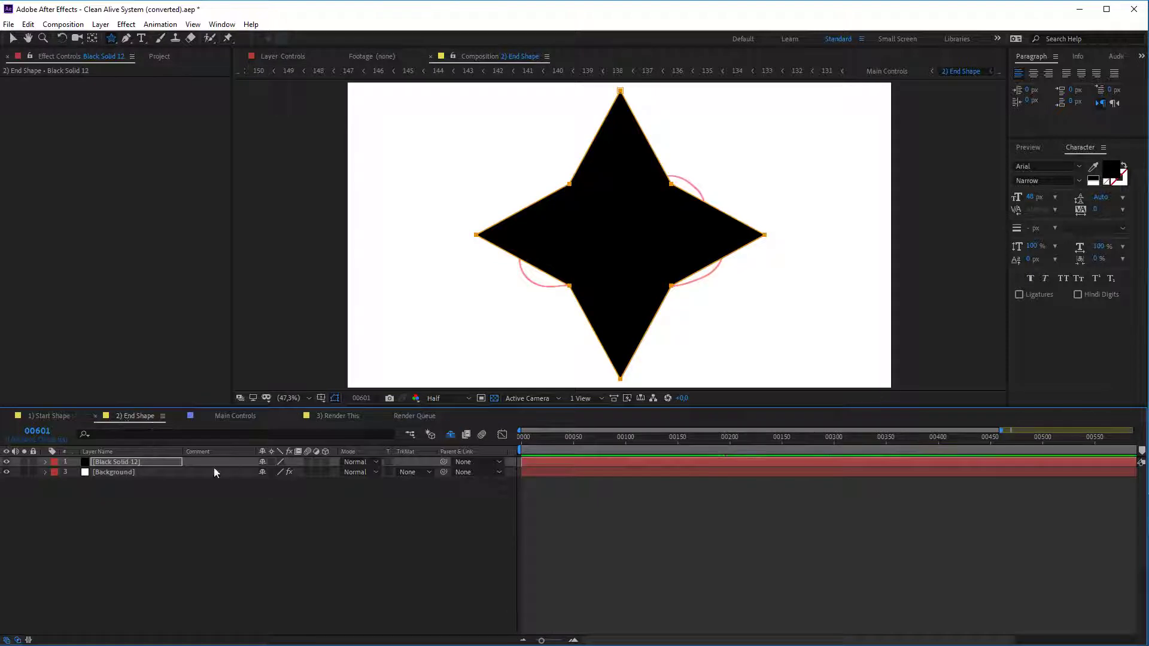
pyautogui.click(121, 465)
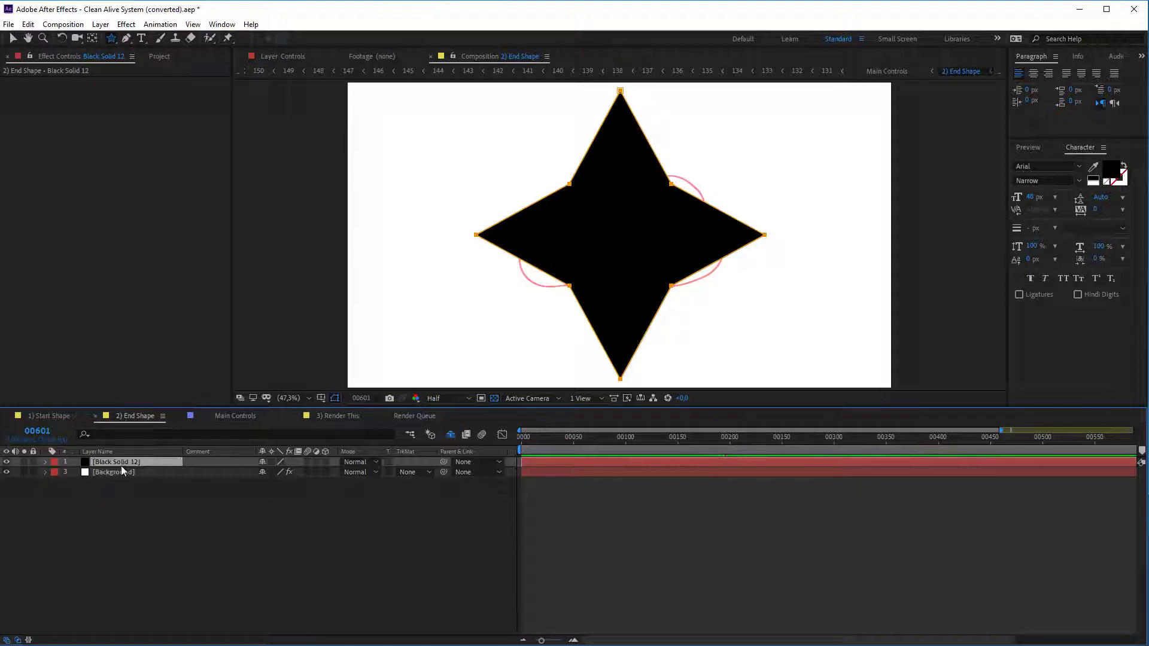
pyautogui.click(341, 420)
pyautogui.click(142, 420)
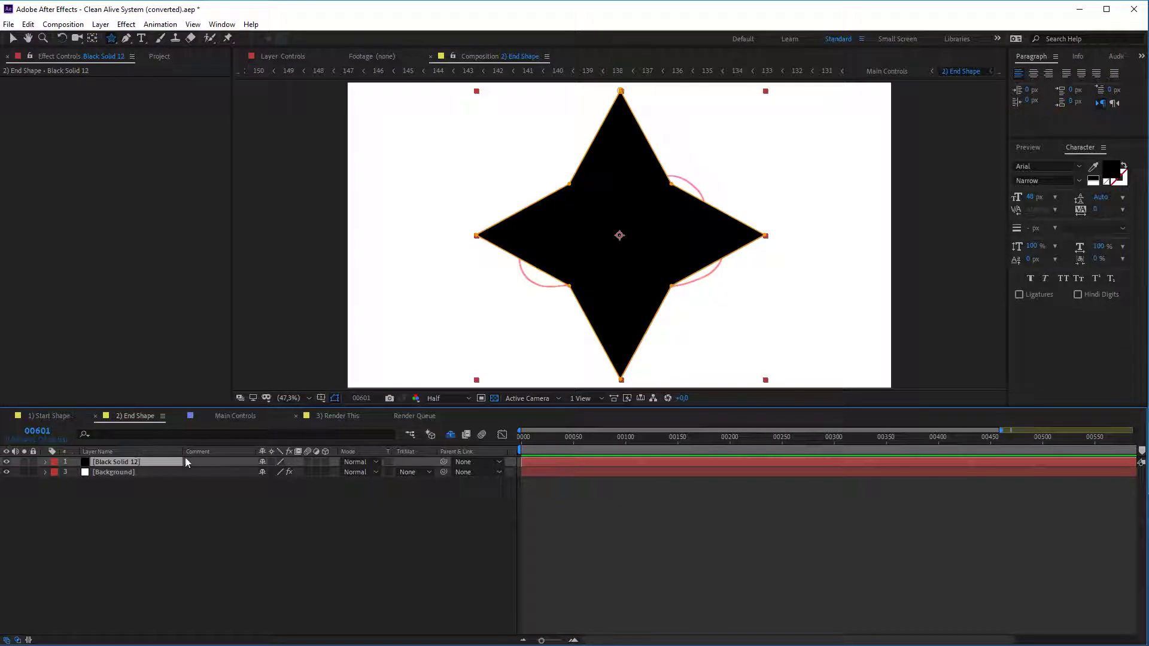
# Set the star's Mask 1 mode to Subtract and preview the maze in 3) Render This
pyautogui.press('m')
pyautogui.click(269, 472)
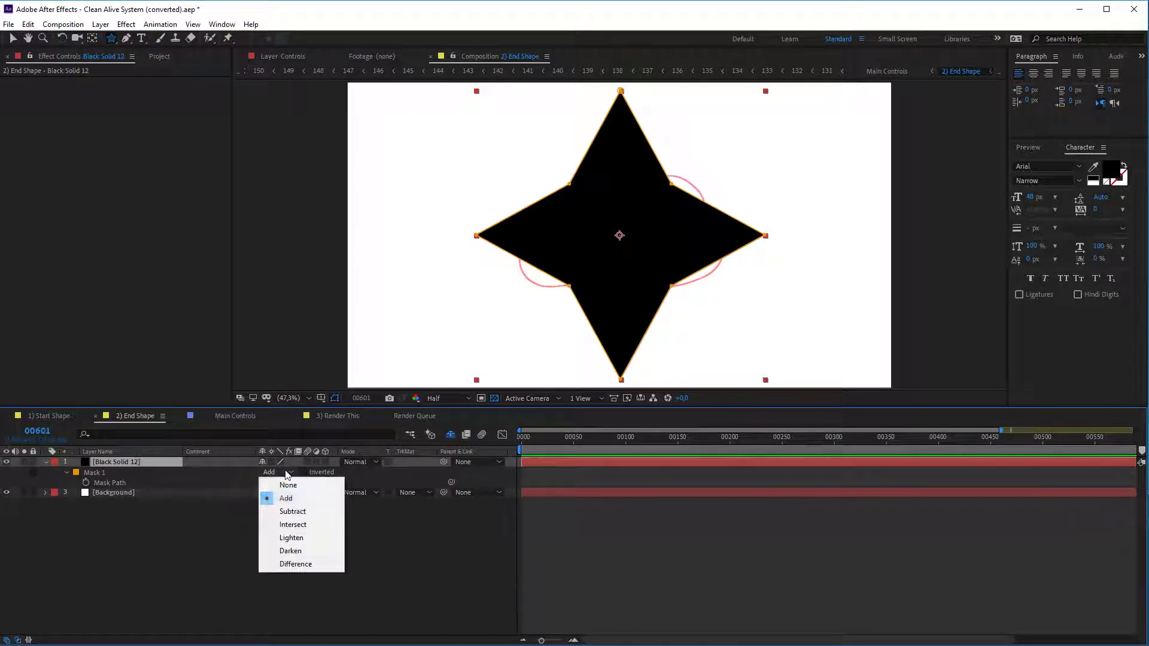
pyautogui.click(300, 511)
pyautogui.click(341, 416)
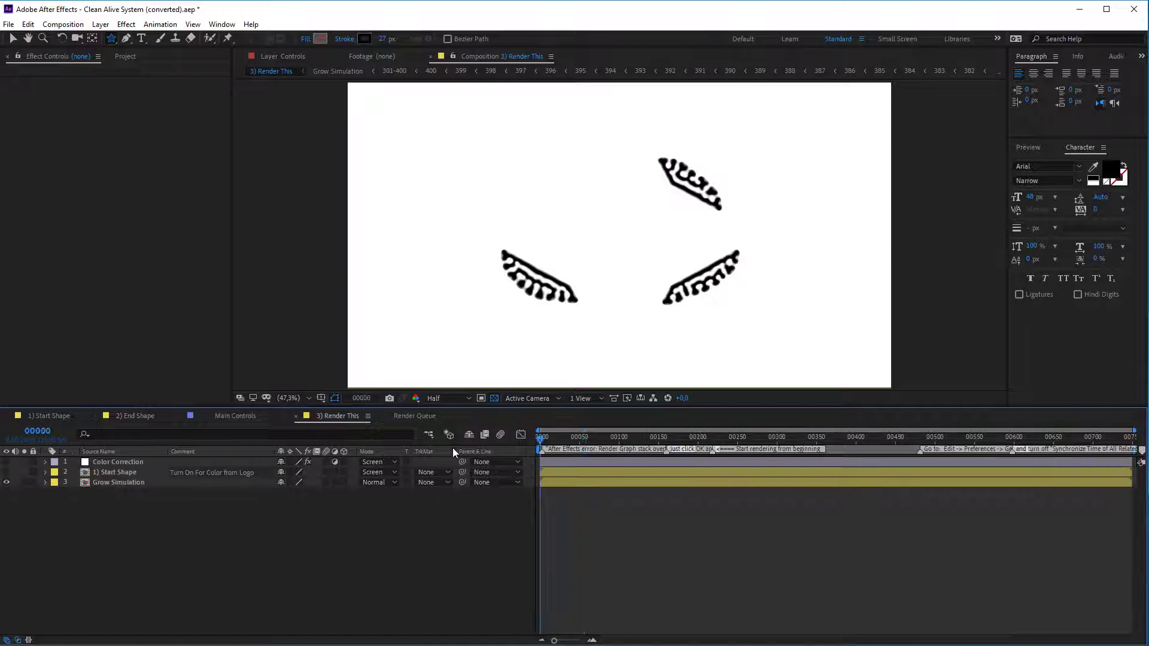
pyautogui.press('space')
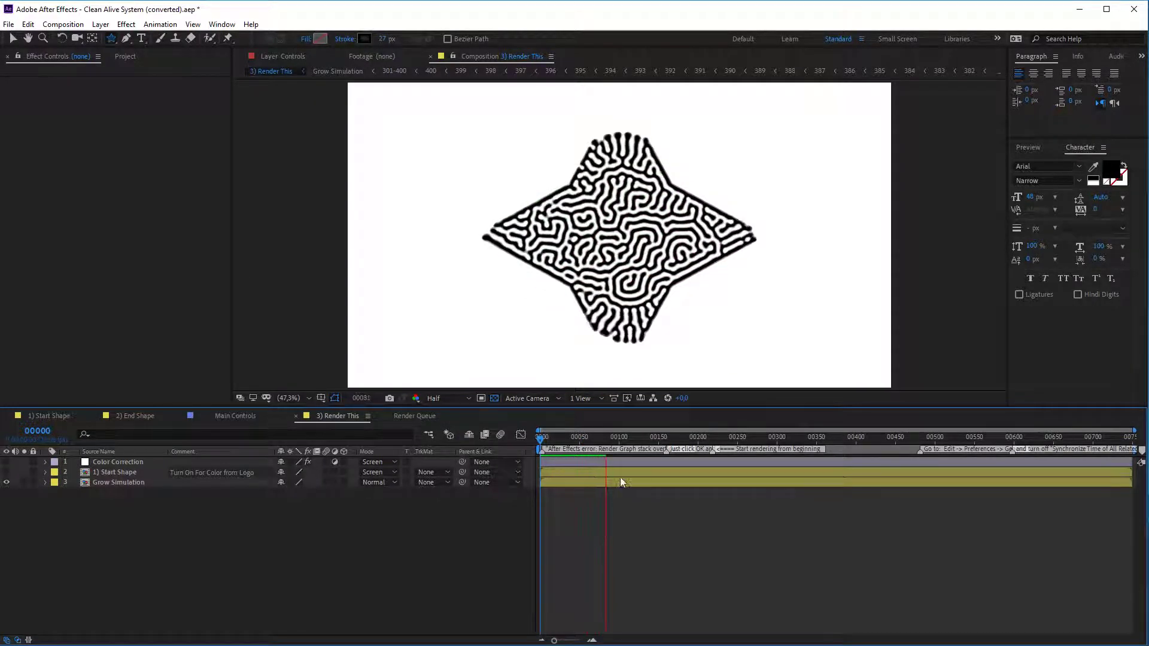
# Inspect the Grow Brights, Midtones and Darktones effects in Main Controls, comparing with Render This
pyautogui.click(234, 415)
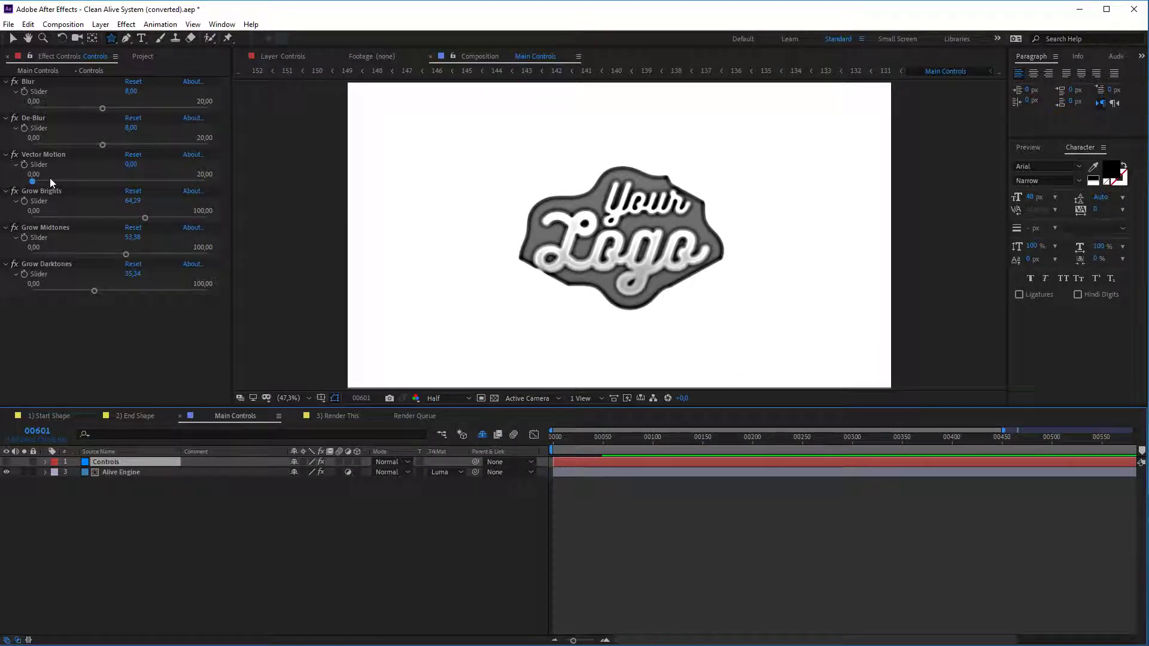
pyautogui.click(53, 228)
pyautogui.click(55, 264)
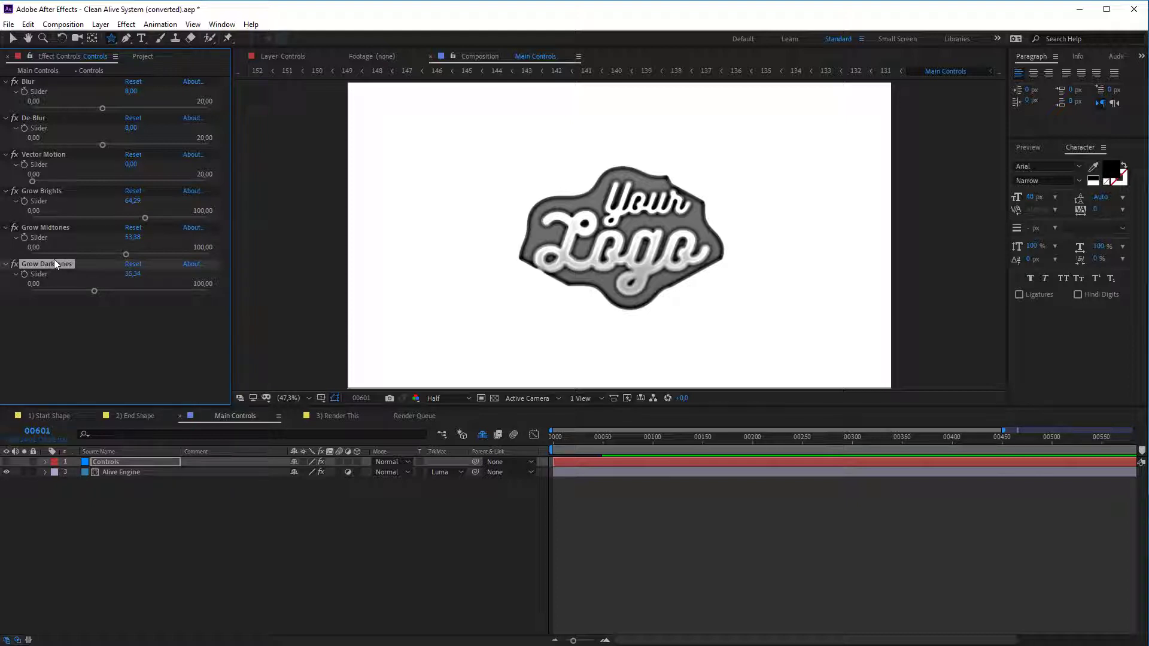
pyautogui.click(52, 192)
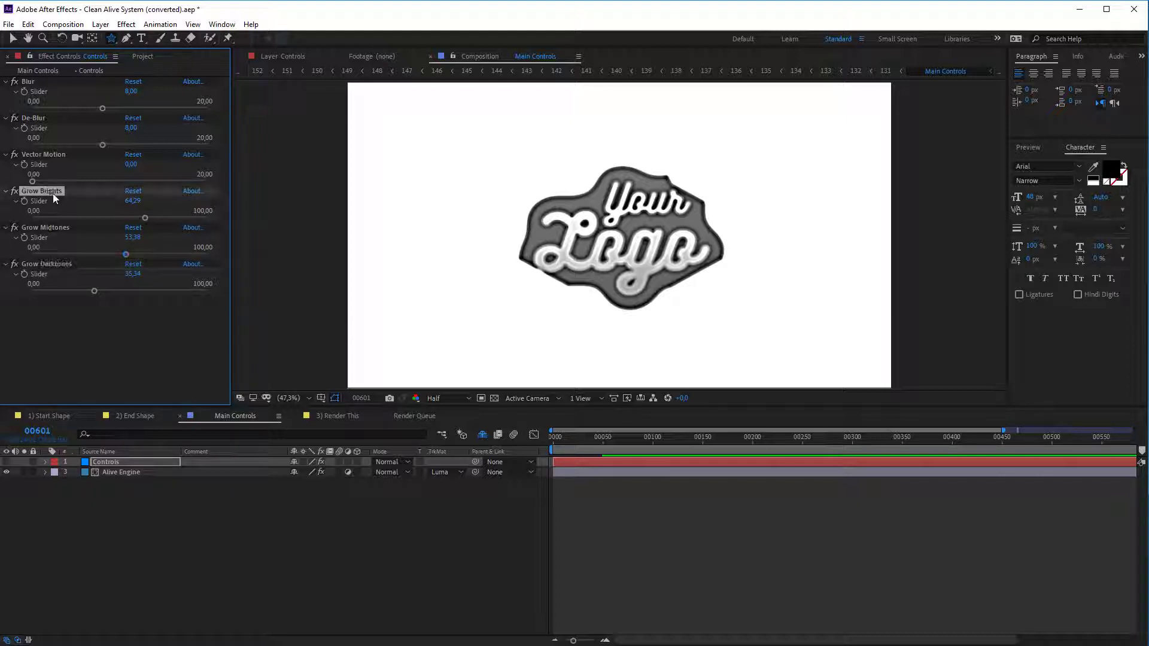
pyautogui.click(58, 227)
pyautogui.click(54, 266)
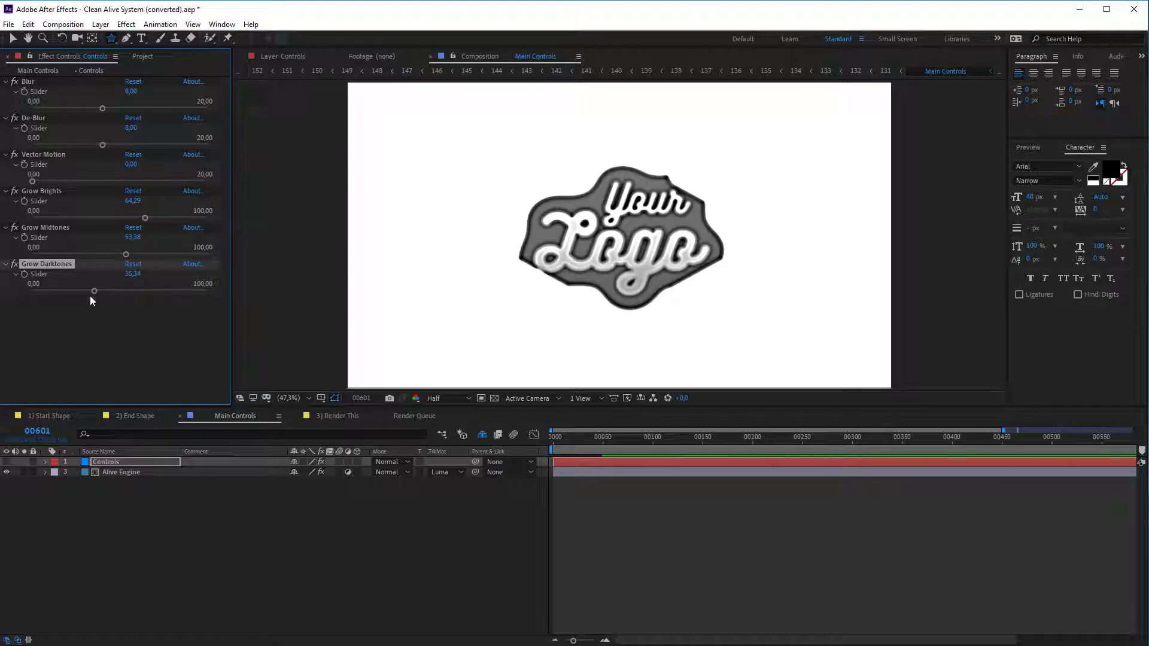
pyautogui.click(337, 415)
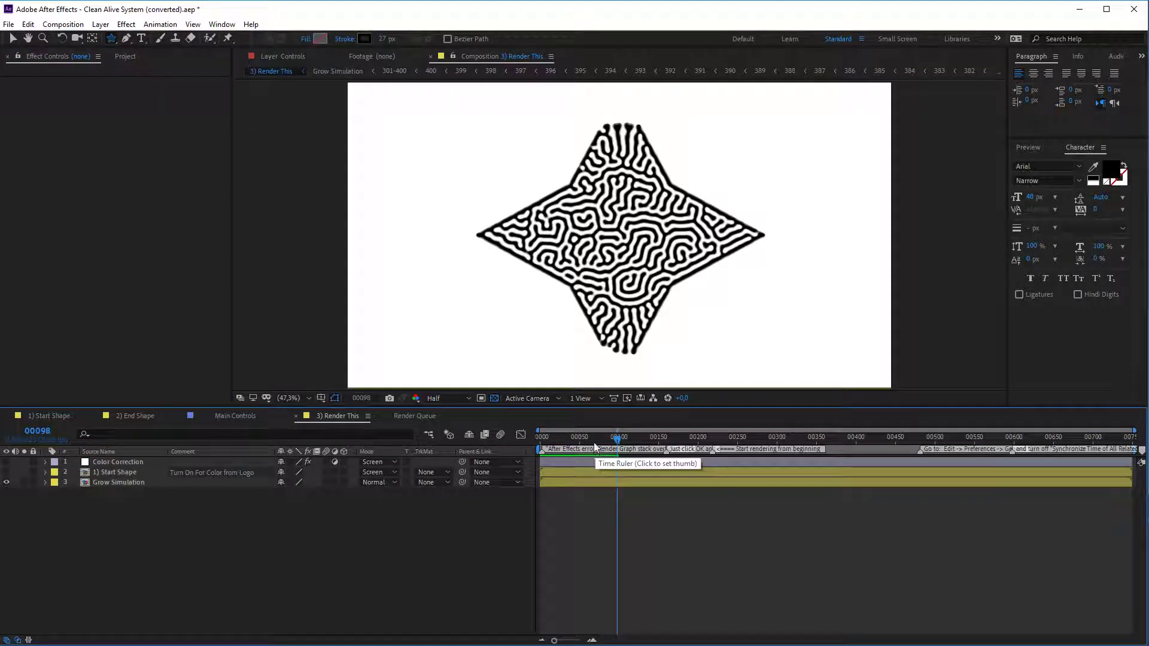
pyautogui.click(229, 418)
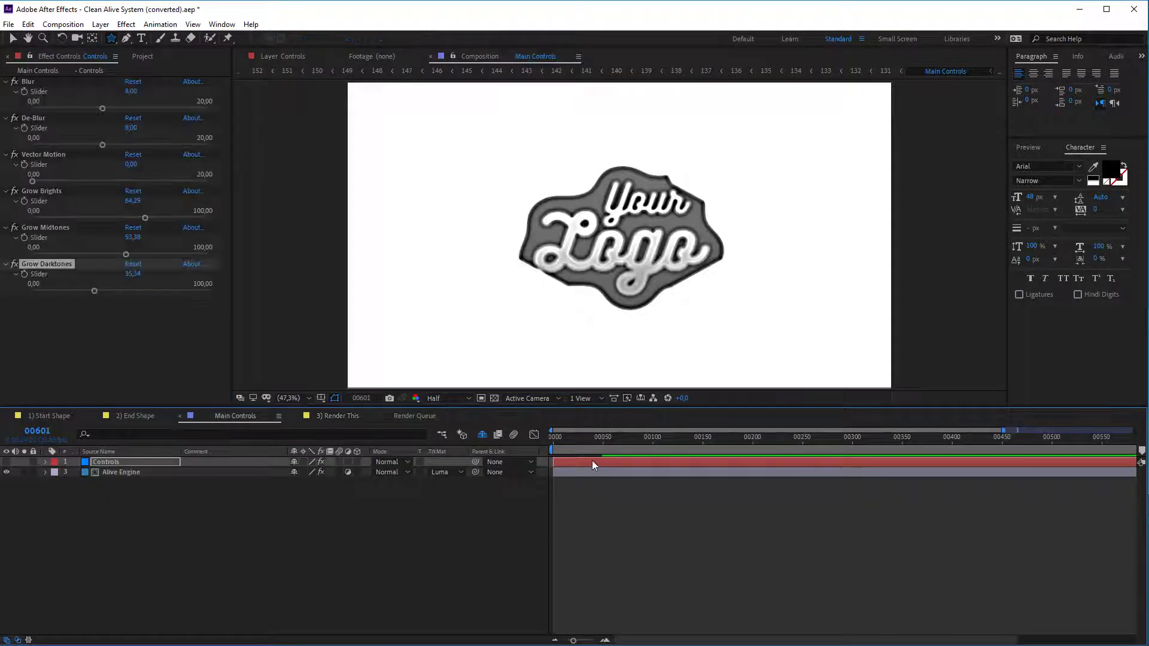
pyautogui.click(362, 416)
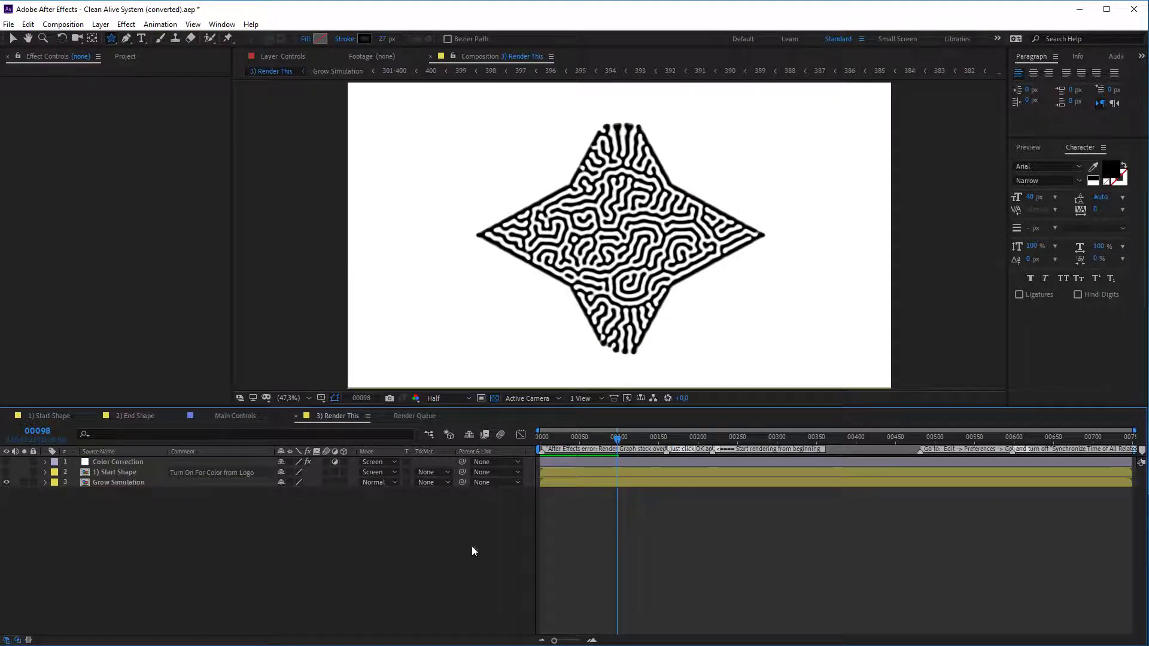
pyautogui.click(238, 421)
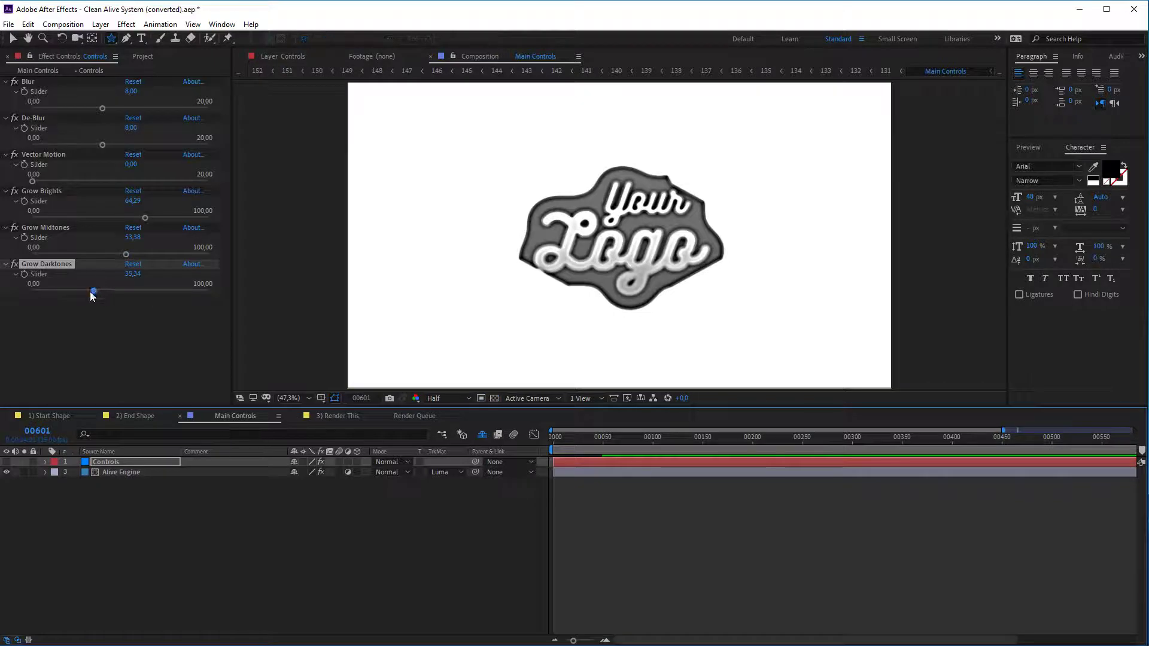
# Lower Grow Darktones to 6,83 and Grow Midtones to 36,52, then preview in 3) Render This
pyautogui.moveTo(94, 292); pyautogui.dragTo(61, 290)
pyautogui.moveTo(124, 255); pyautogui.dragTo(99, 271)
pyautogui.click(337, 416)
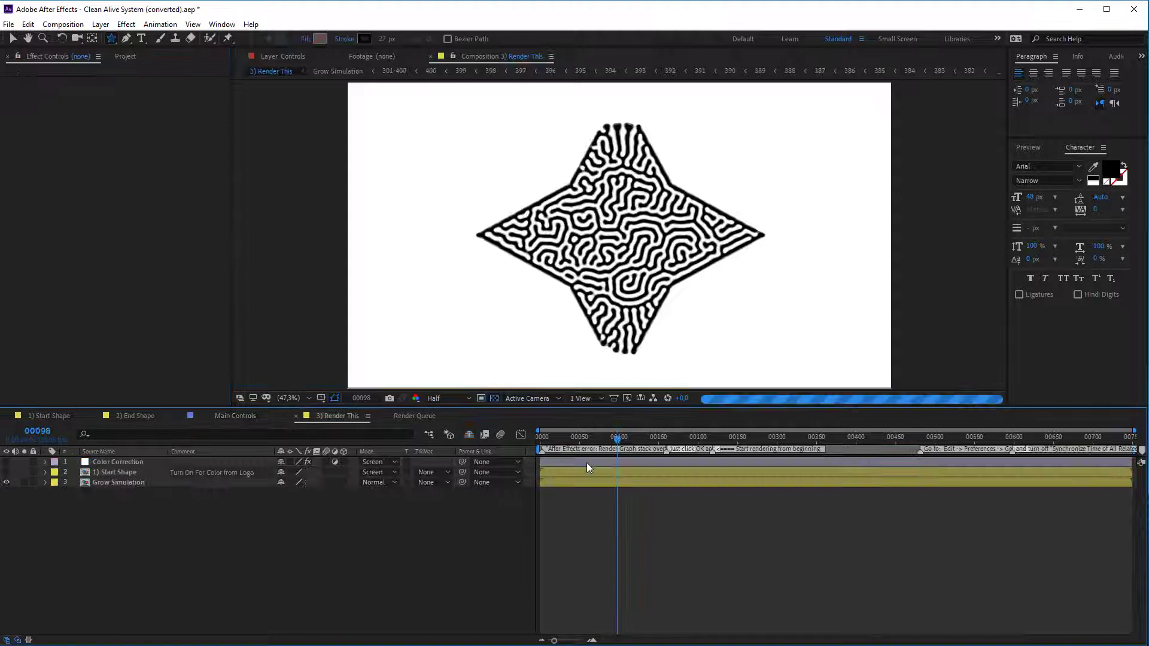
pyautogui.press('space')
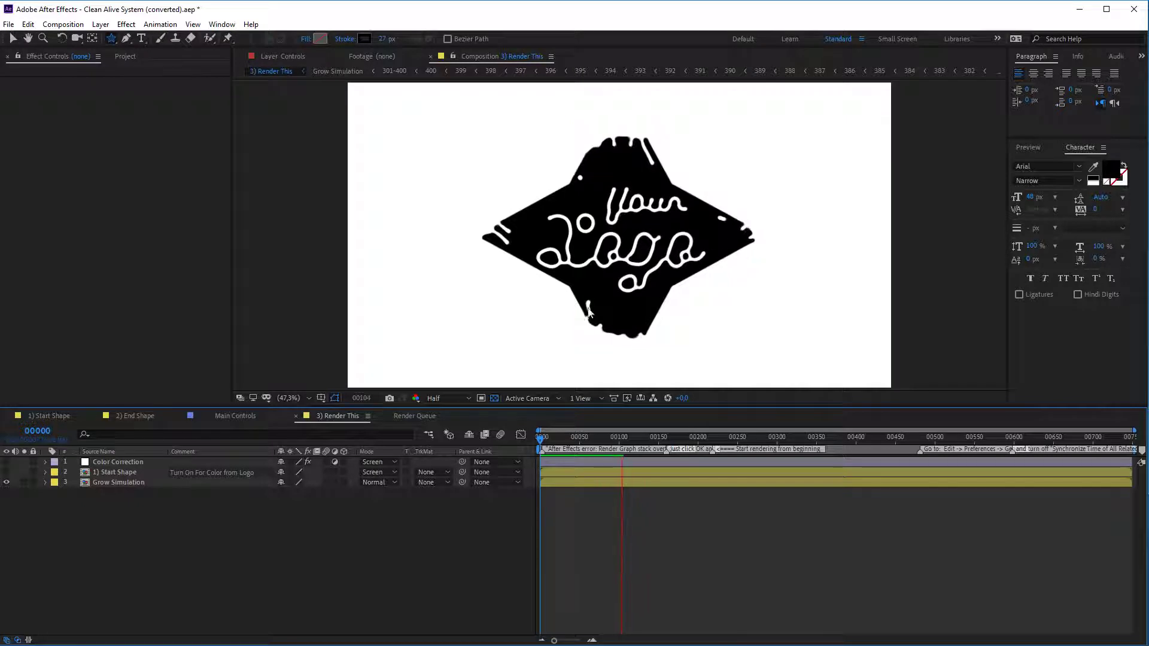
pyautogui.press('space')
pyautogui.press('space')
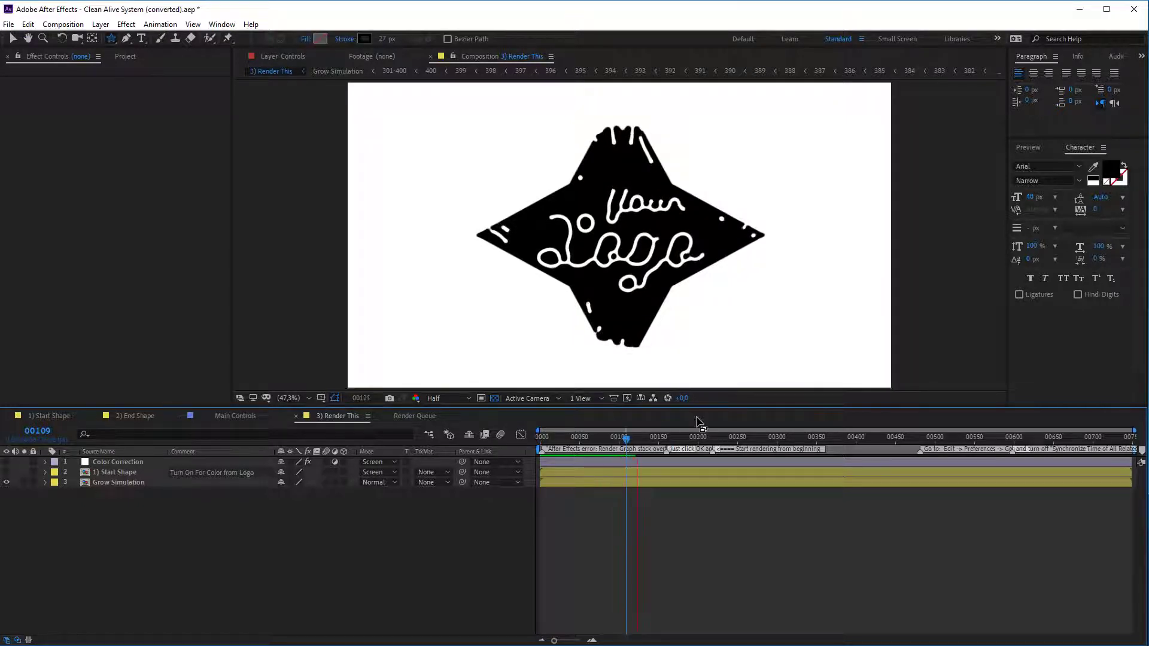
pyautogui.press('space')
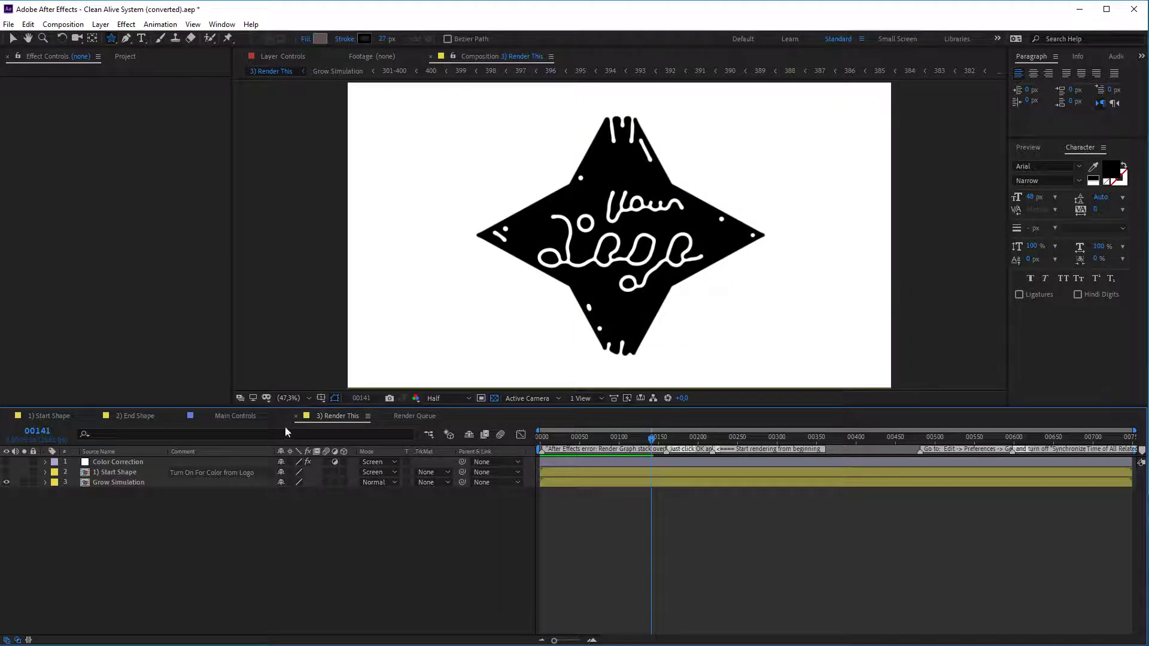
# Raise Grow Brights to 89,76, Grow Midtones to 77,47 and Grow Darktones to 68,26
pyautogui.click(242, 415)
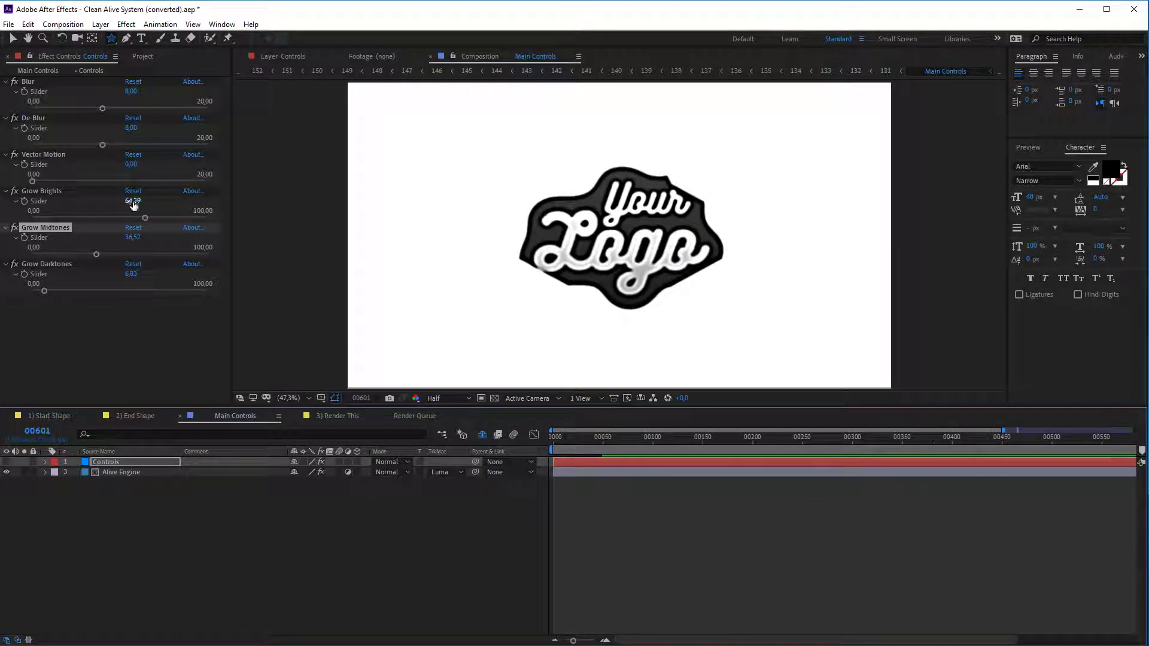
pyautogui.moveTo(159, 217); pyautogui.dragTo(189, 219)
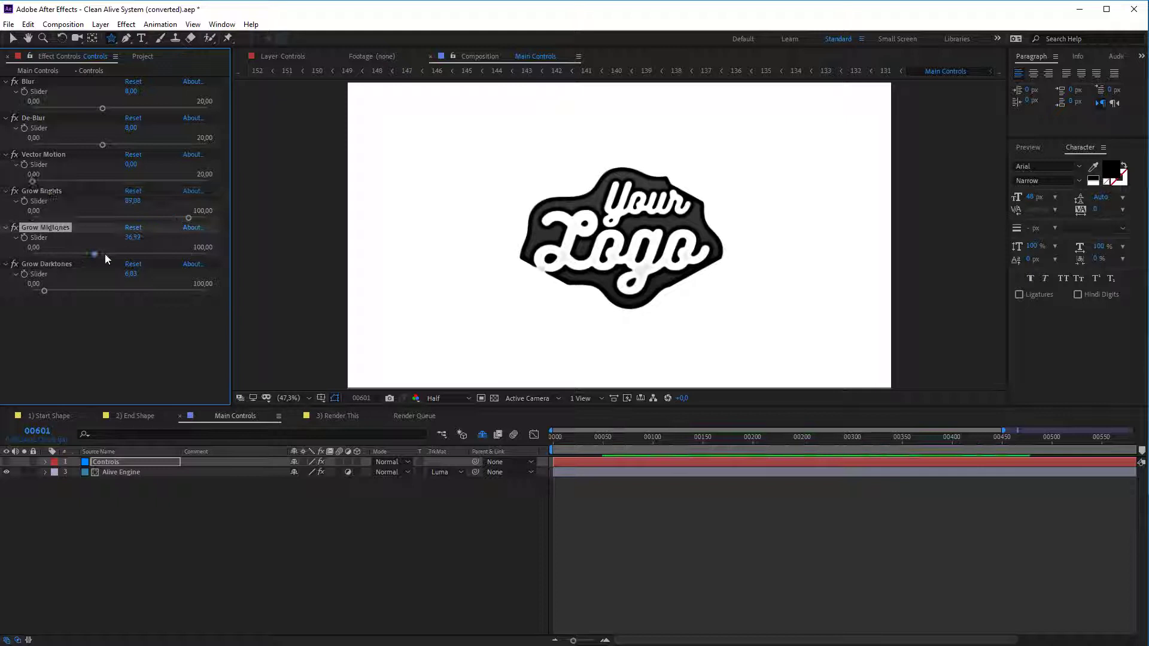
pyautogui.moveTo(105, 258); pyautogui.dragTo(171, 259)
pyautogui.moveTo(43, 290); pyautogui.dragTo(168, 291)
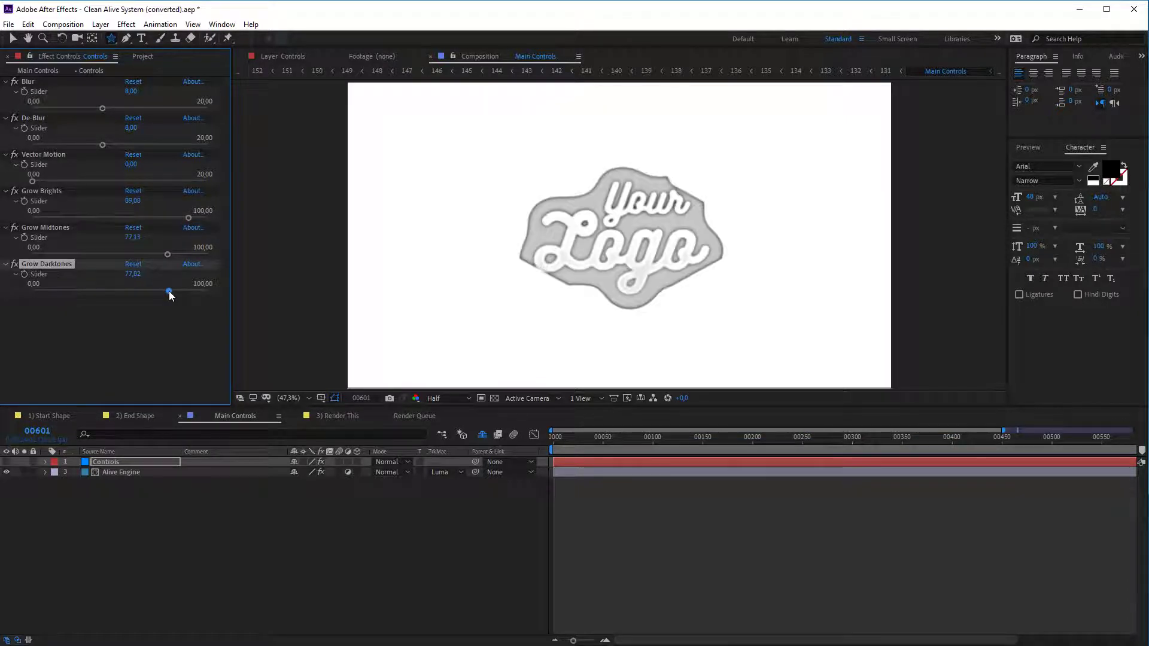
pyautogui.click(168, 255)
pyautogui.click(189, 219)
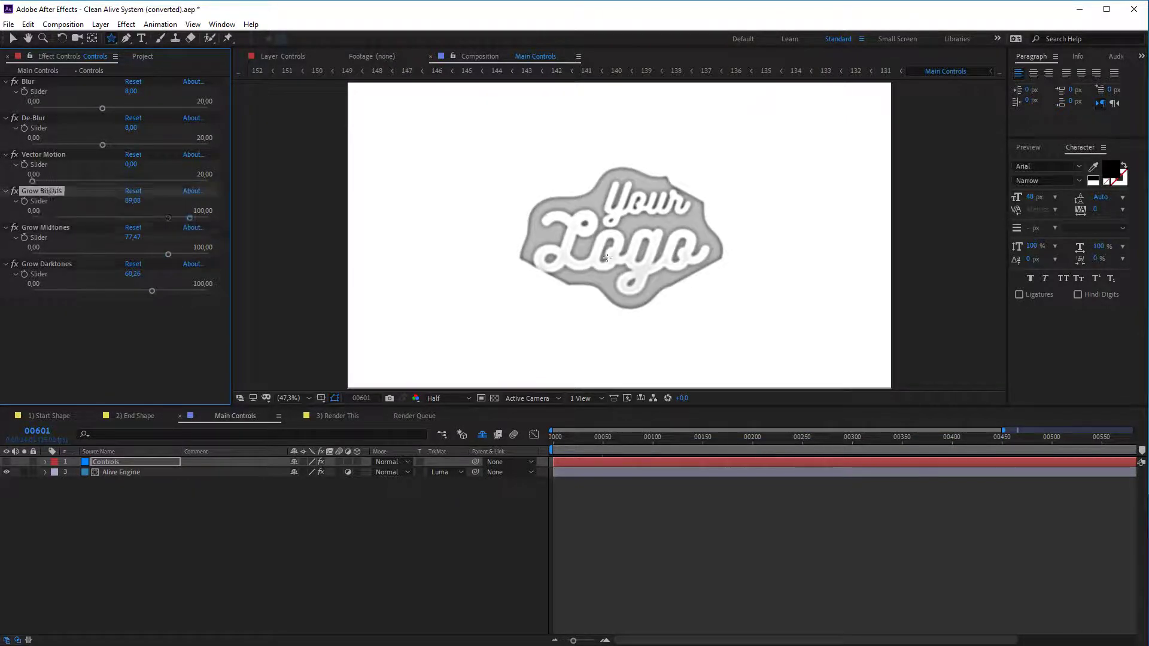
pyautogui.moveTo(189, 218); pyautogui.dragTo(190, 218)
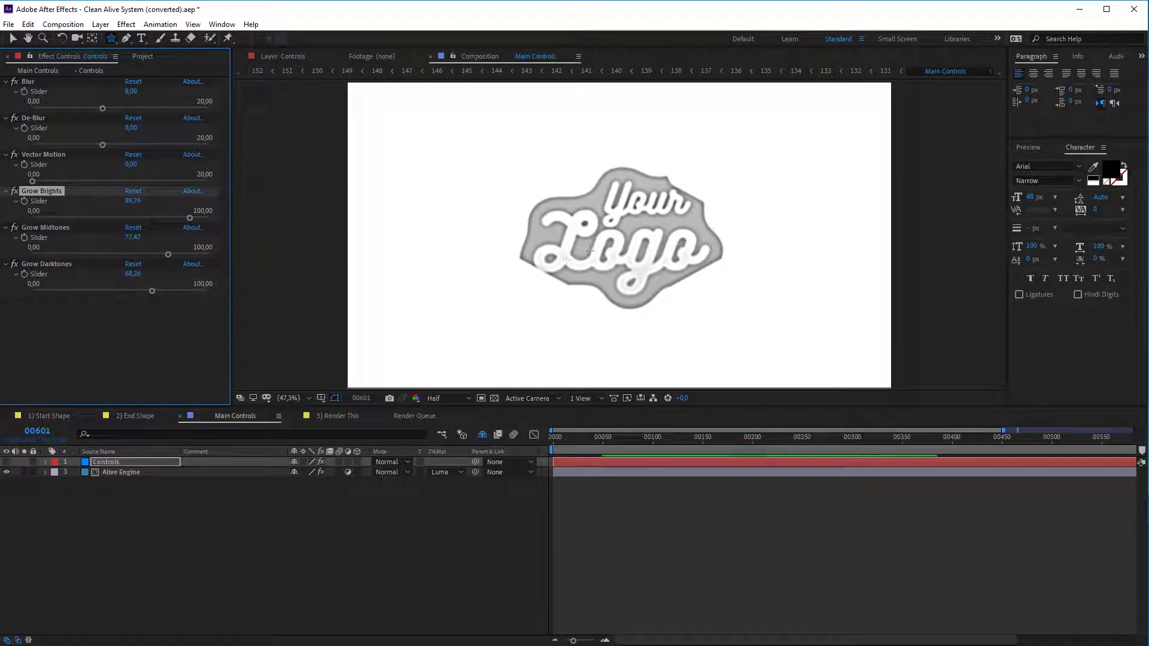
# Lower Grow Darktones to 12,30 and preview the grow animation in 3) Render This
pyautogui.click(337, 417)
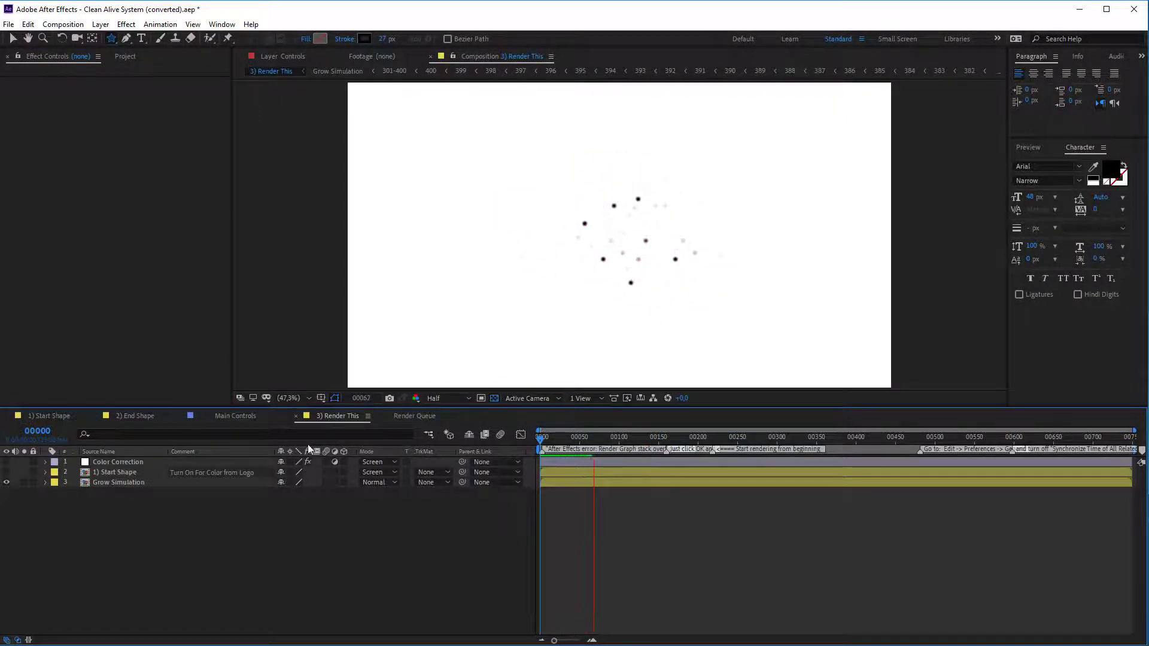
pyautogui.click(235, 416)
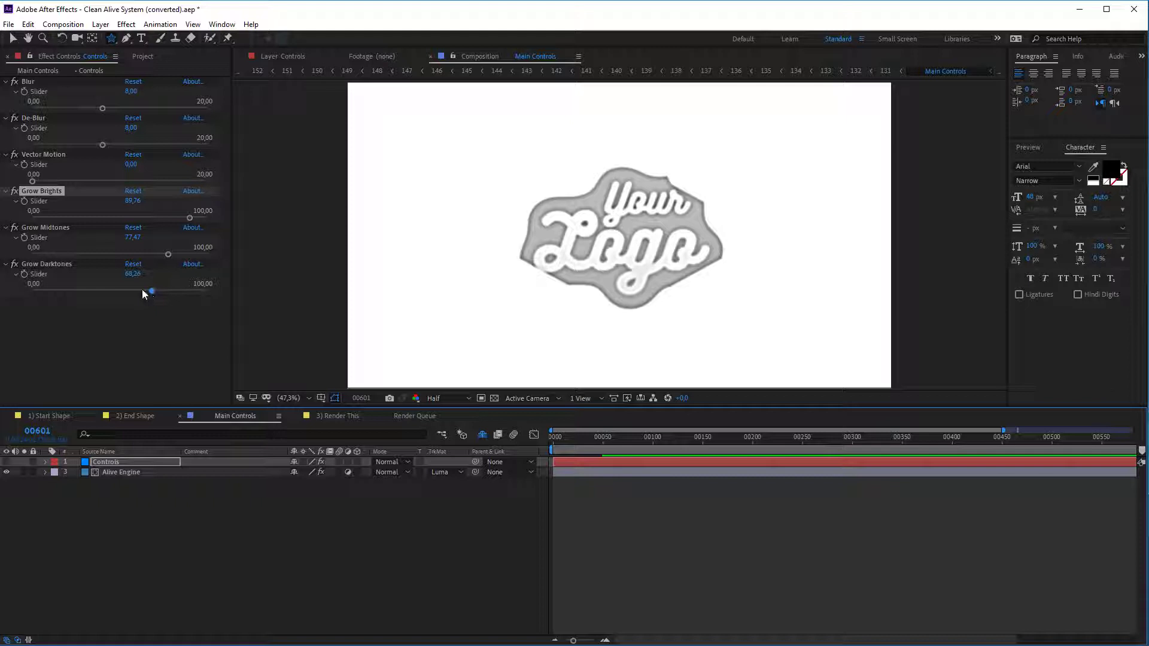
pyautogui.moveTo(142, 289); pyautogui.dragTo(53, 291)
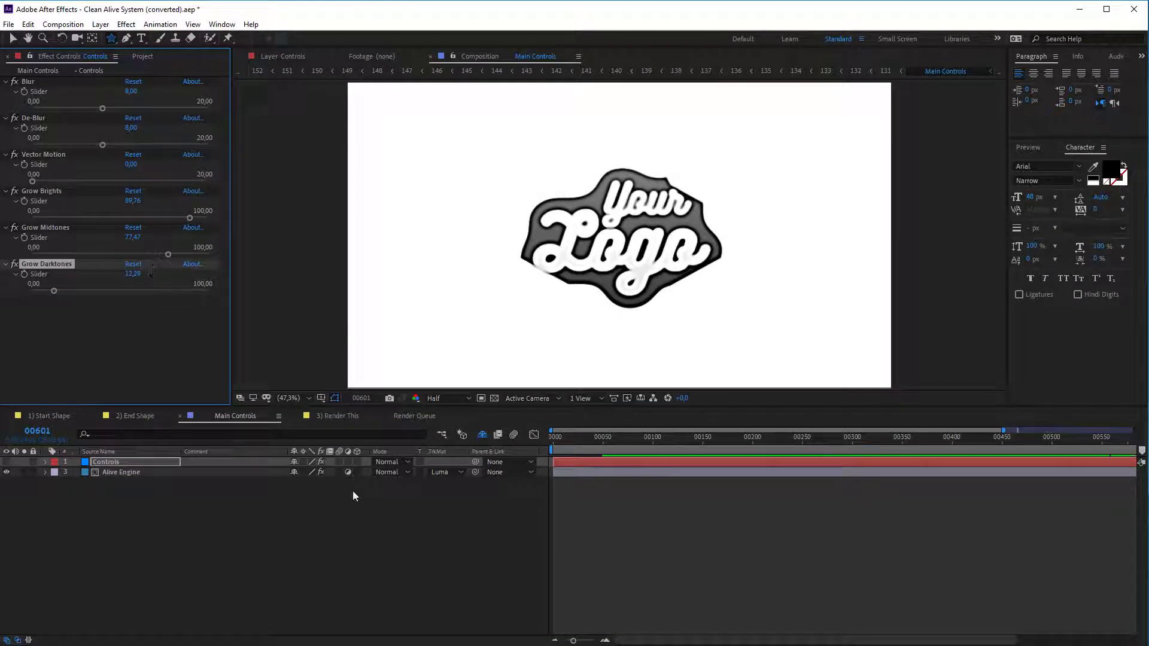
pyautogui.click(330, 417)
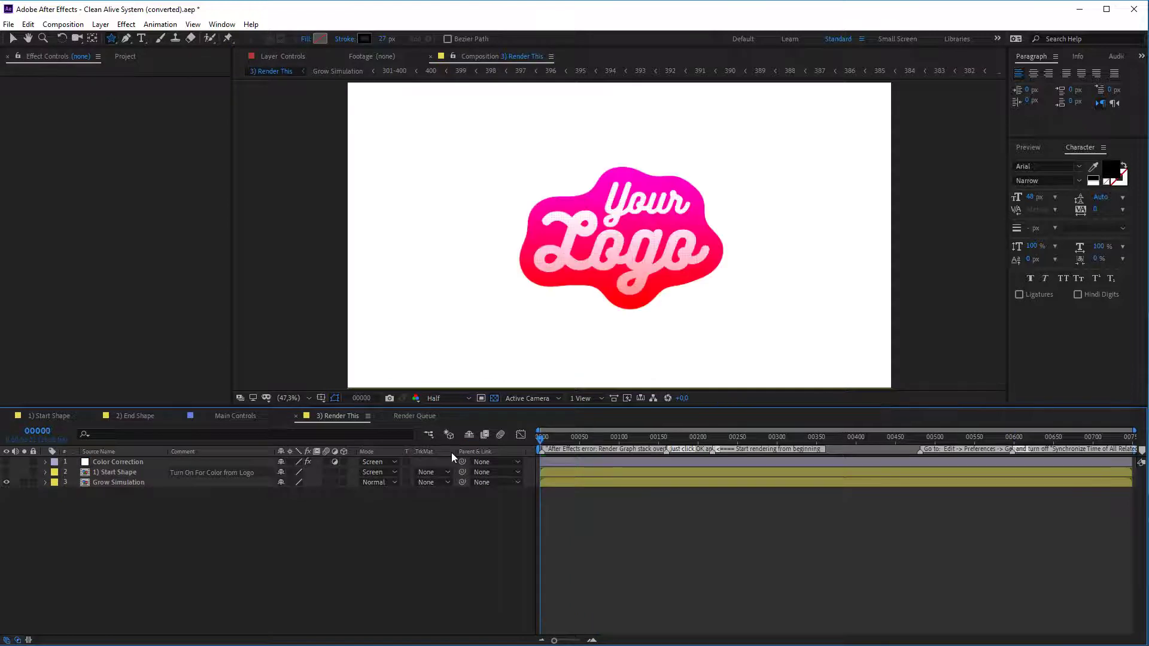
pyautogui.press('space')
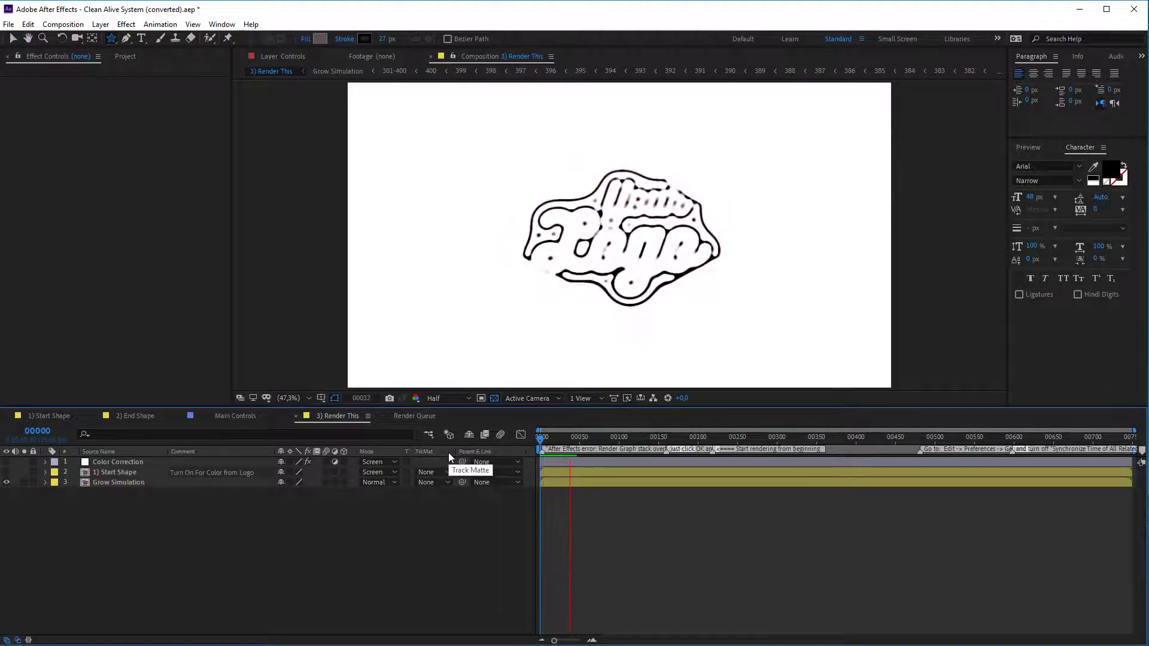
pyautogui.press('space')
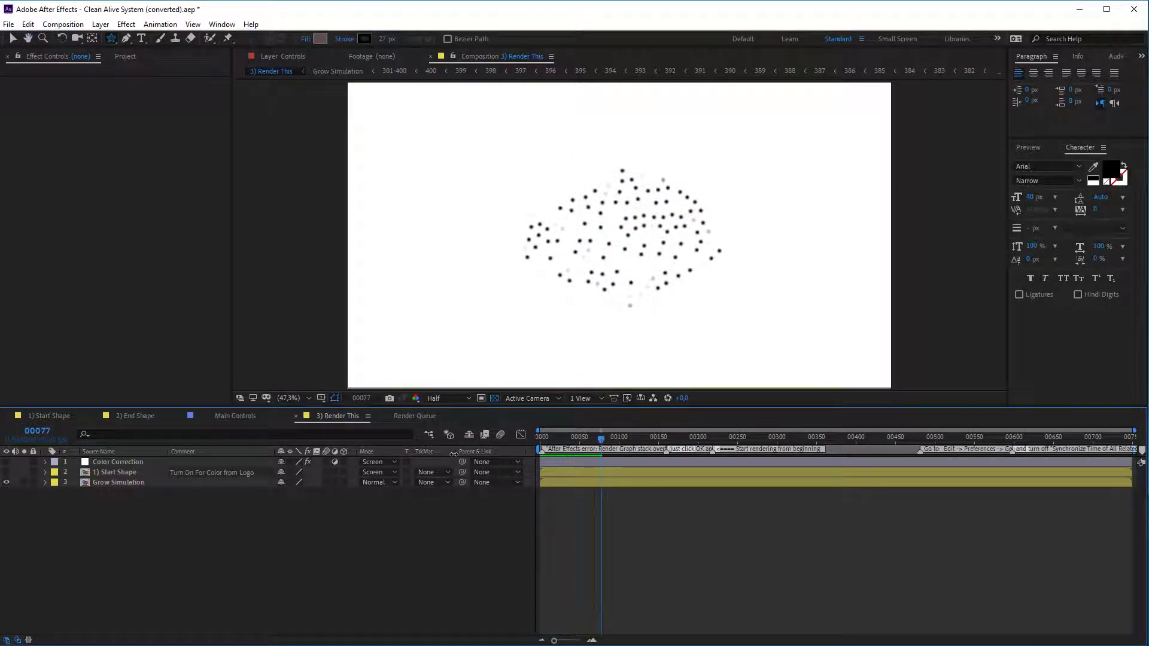
# Lower Grow Midtones to 30,38 and Grow Darktones to 19,45, then check 3) Render This
pyautogui.click(234, 416)
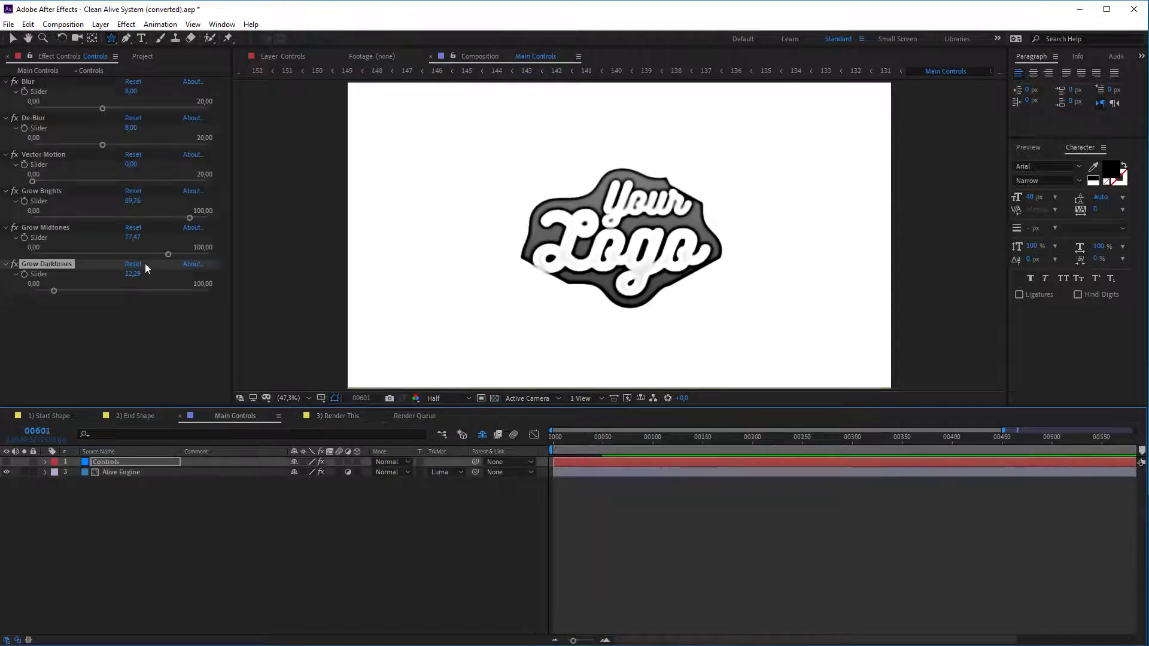
pyautogui.moveTo(167, 256); pyautogui.dragTo(71, 288)
pyautogui.moveTo(81, 255); pyautogui.dragTo(85, 254)
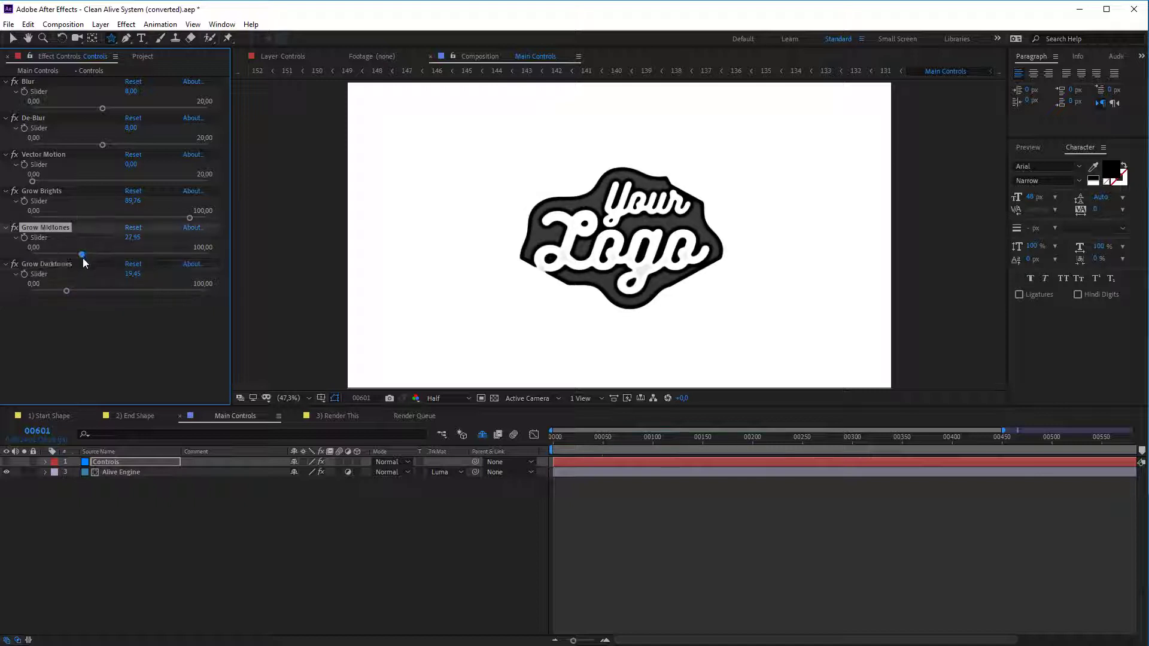
pyautogui.click(328, 416)
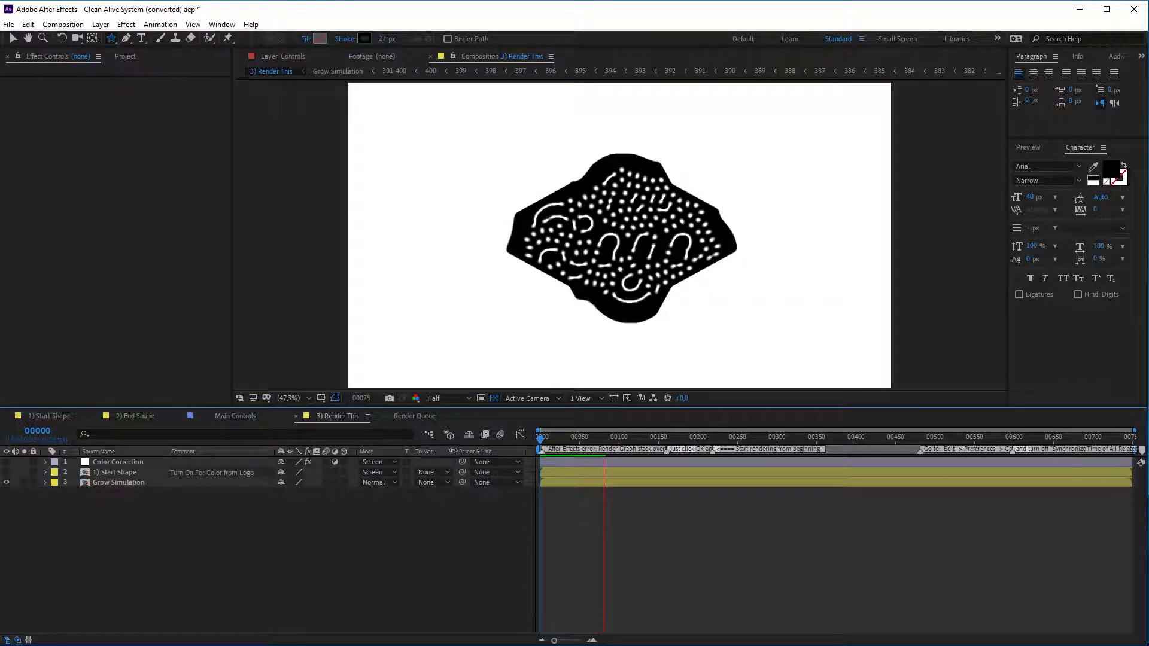
# Lower Grow Brights to 40,27 and replay 3) Render This from the first frame
pyautogui.click(241, 416)
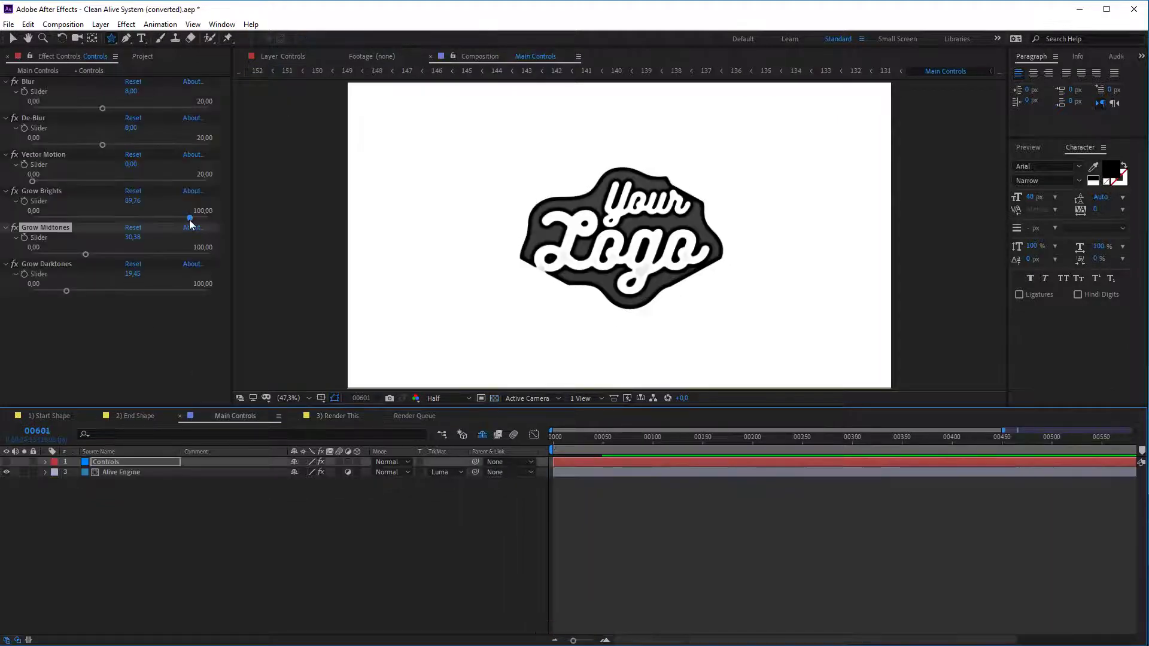
pyautogui.moveTo(190, 218); pyautogui.dragTo(98, 228)
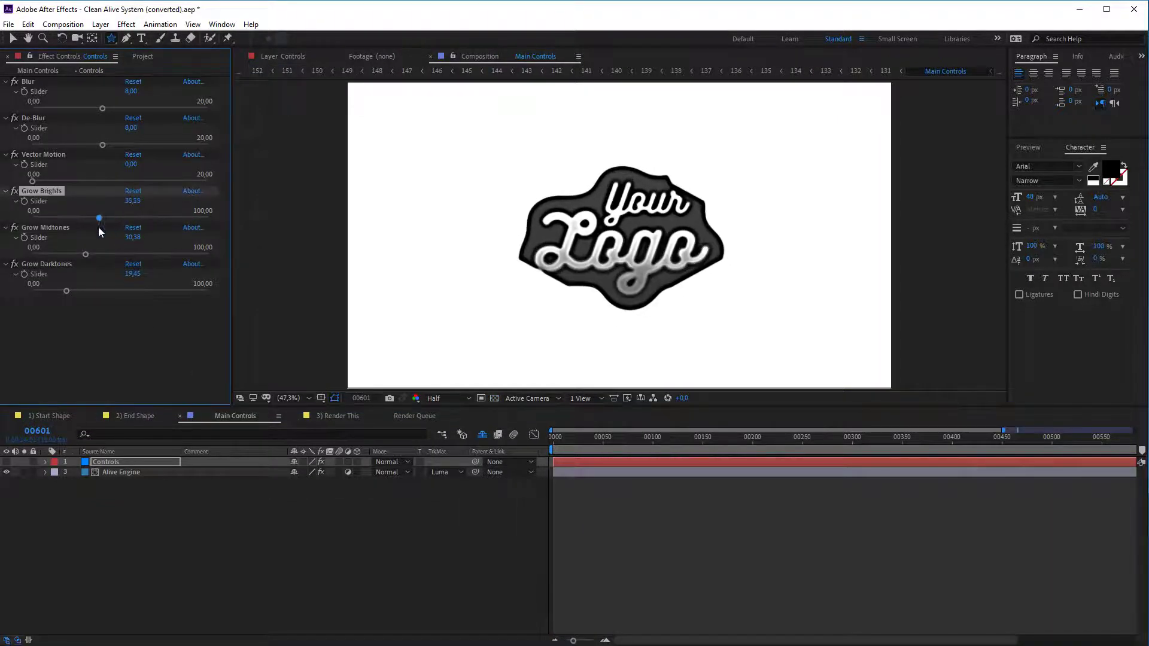
pyautogui.click(331, 415)
pyautogui.press('Home')
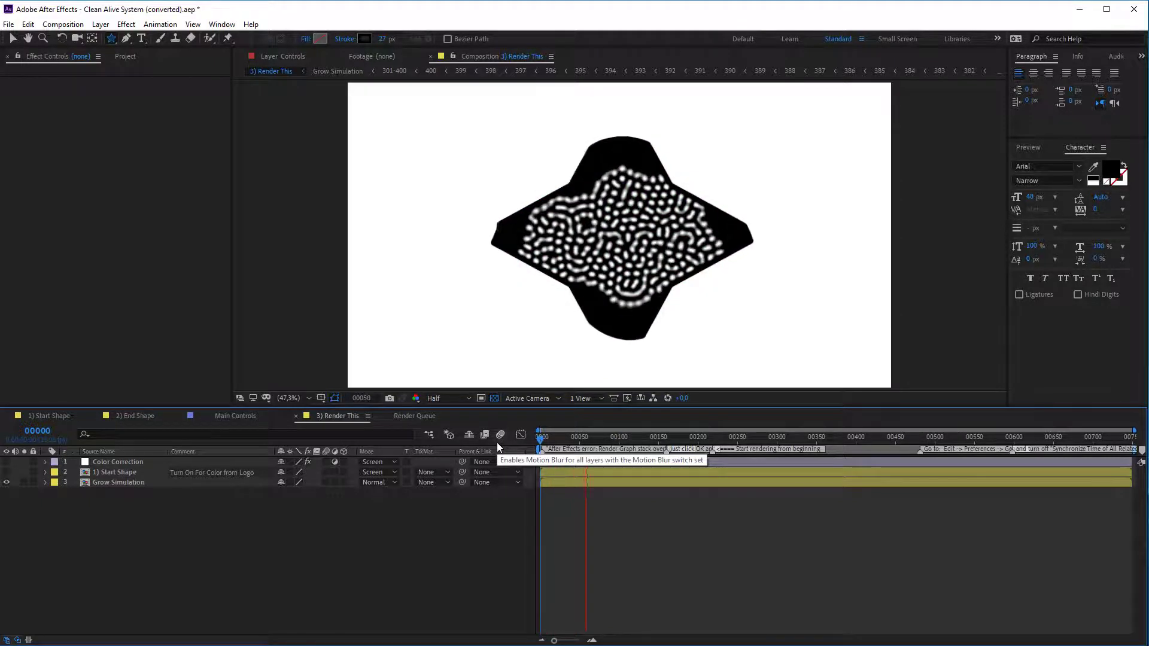
# In Main Controls, raise Grow Midtones to 54,27 and Grow Darktones to 44,03
pyautogui.click(235, 416)
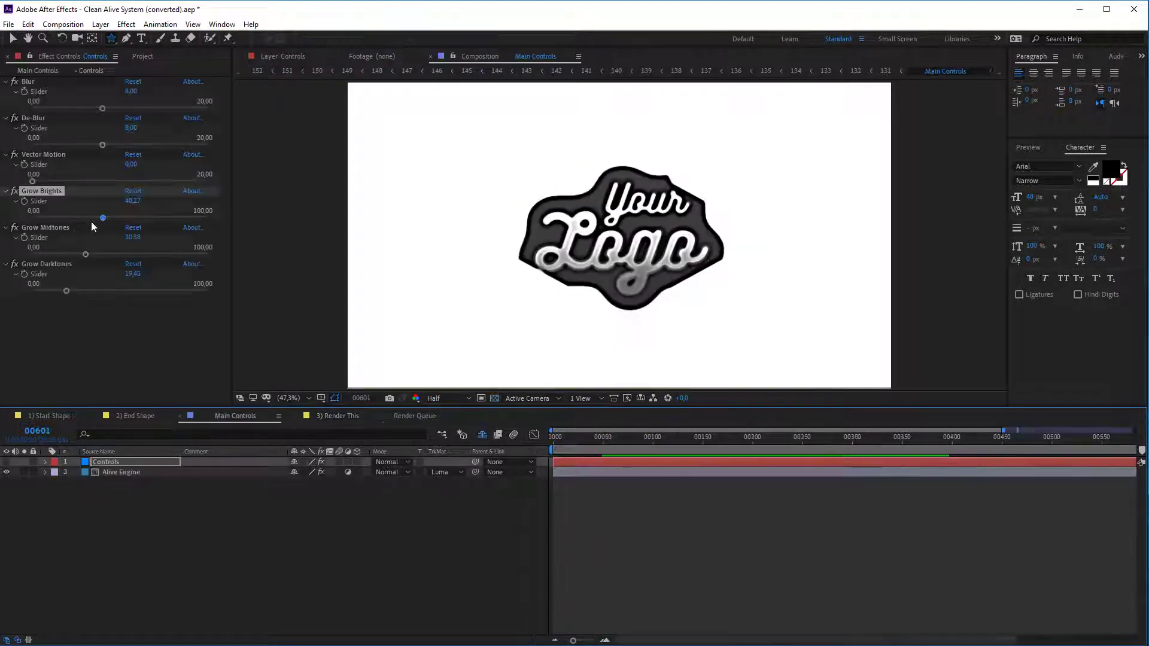
pyautogui.moveTo(86, 254); pyautogui.dragTo(111, 256)
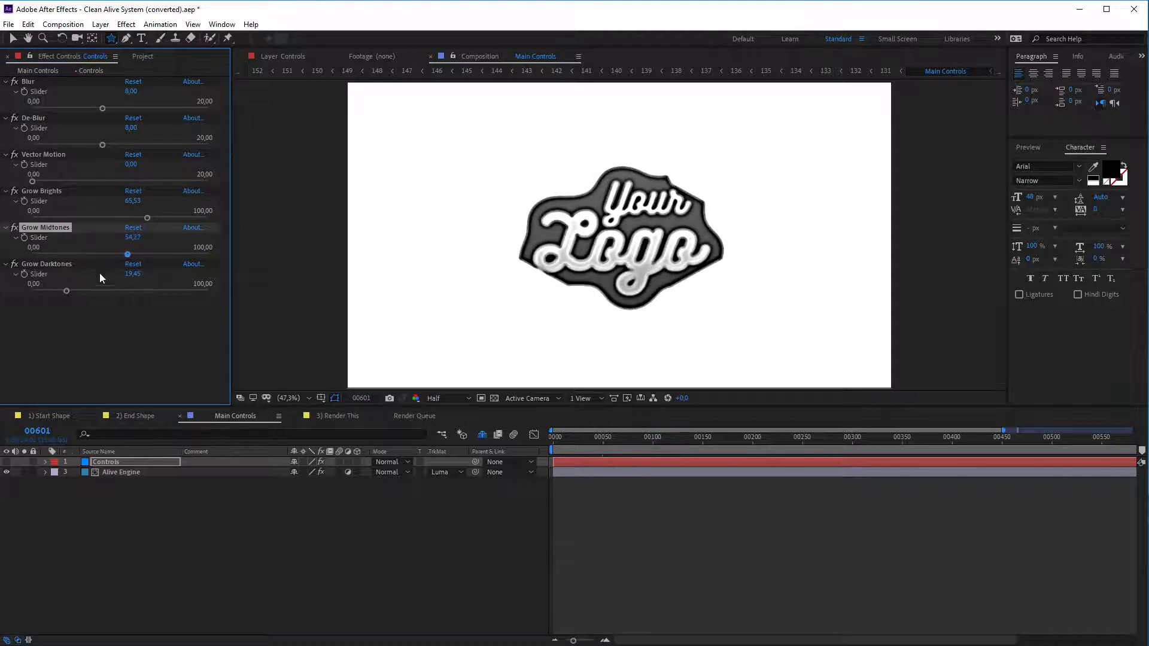
pyautogui.moveTo(67, 291); pyautogui.dragTo(110, 290)
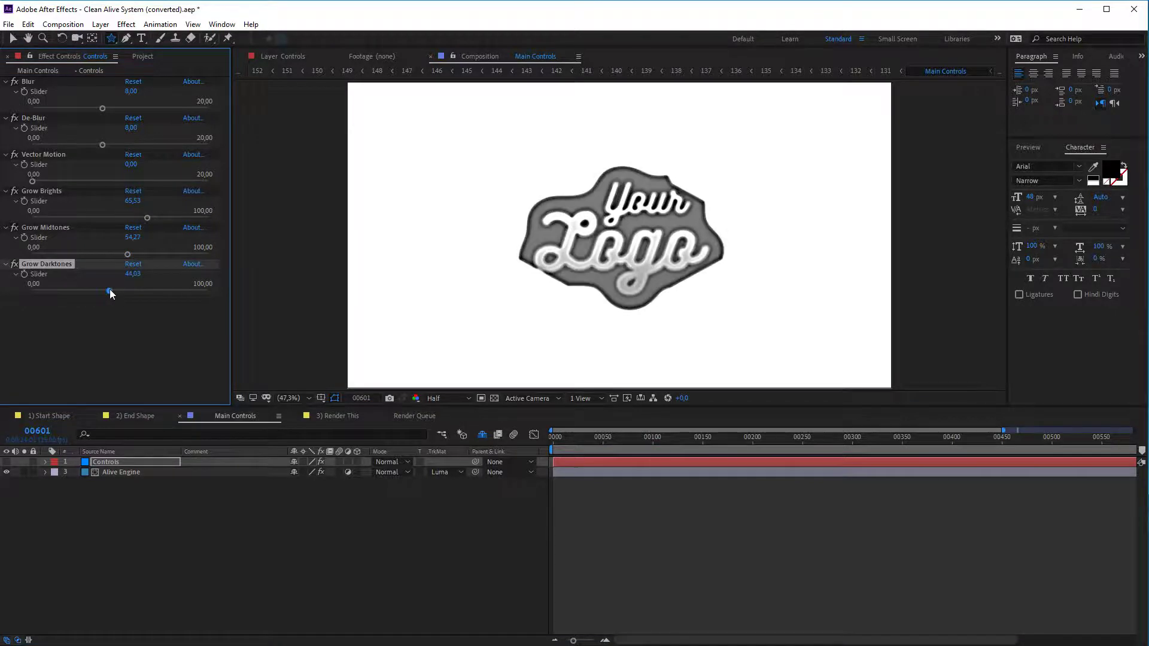
# Preview the denser maze in 3) Render This at frame 70, then return to Main Controls
pyautogui.click(338, 417)
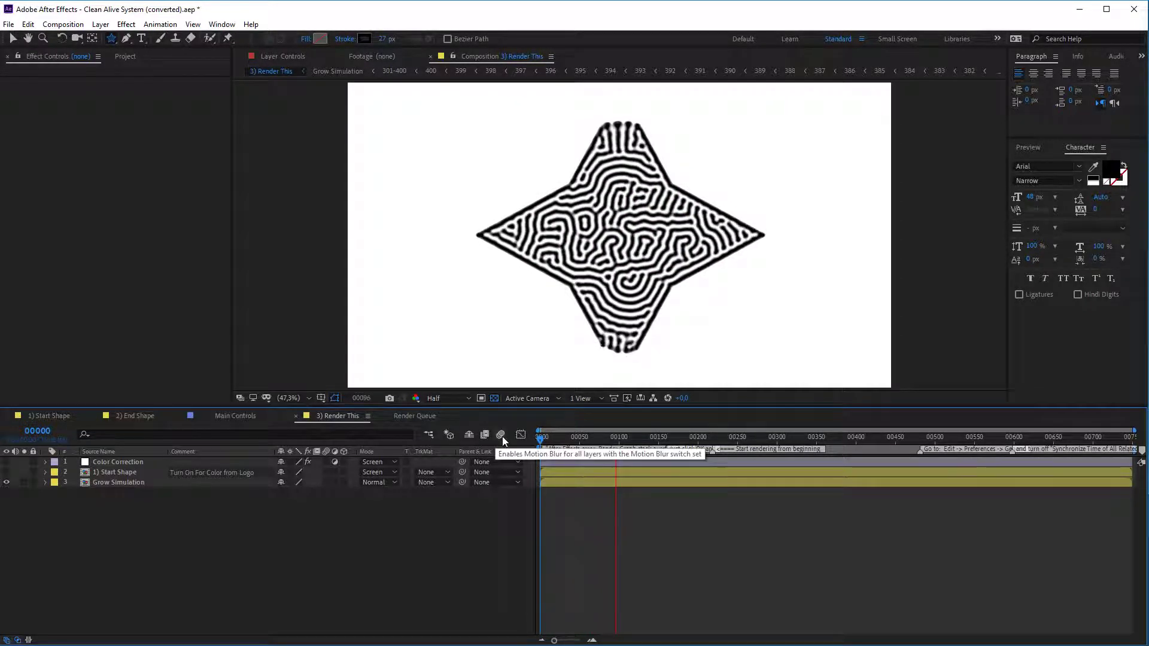
pyautogui.press('space')
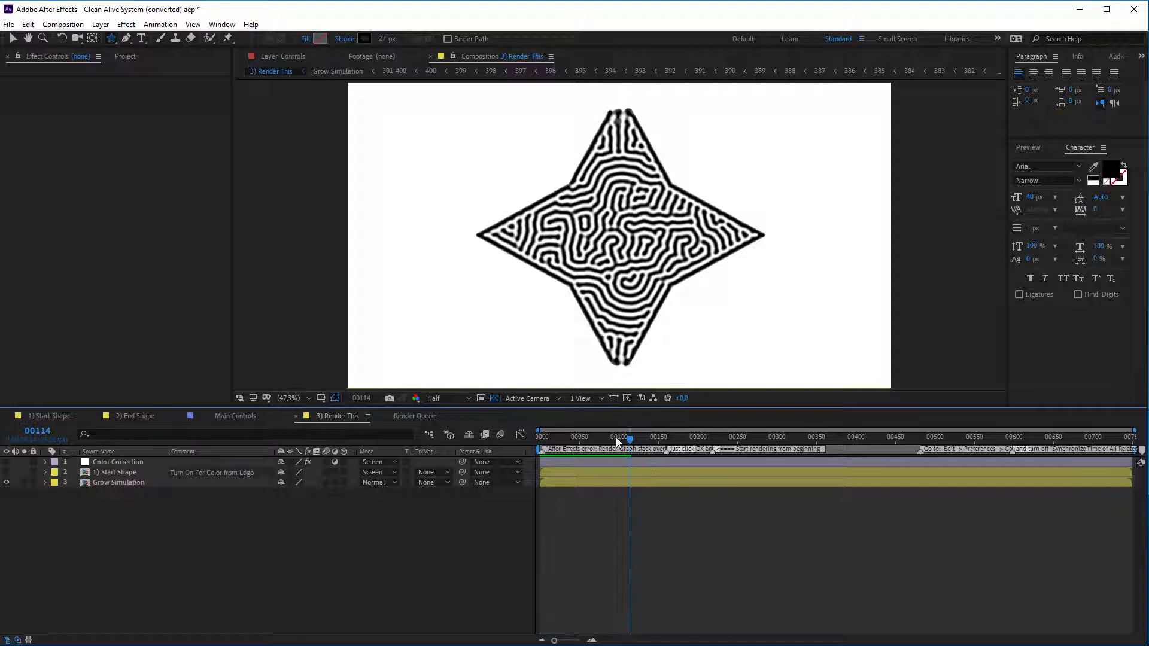
pyautogui.moveTo(618, 443); pyautogui.dragTo(595, 442)
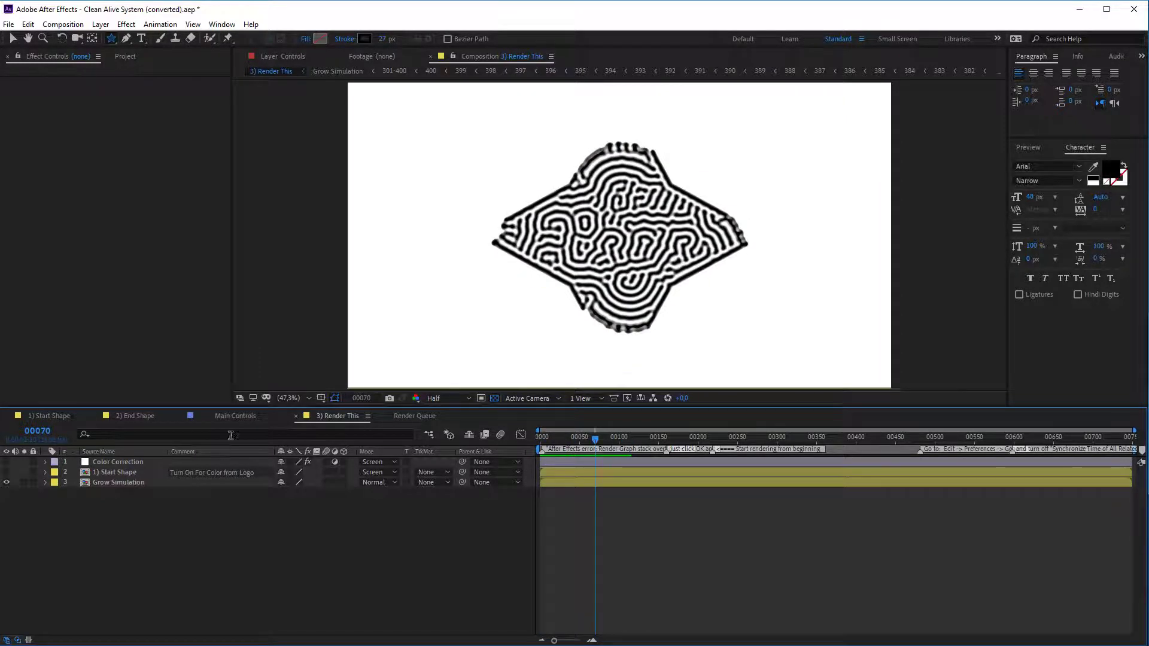
pyautogui.click(236, 416)
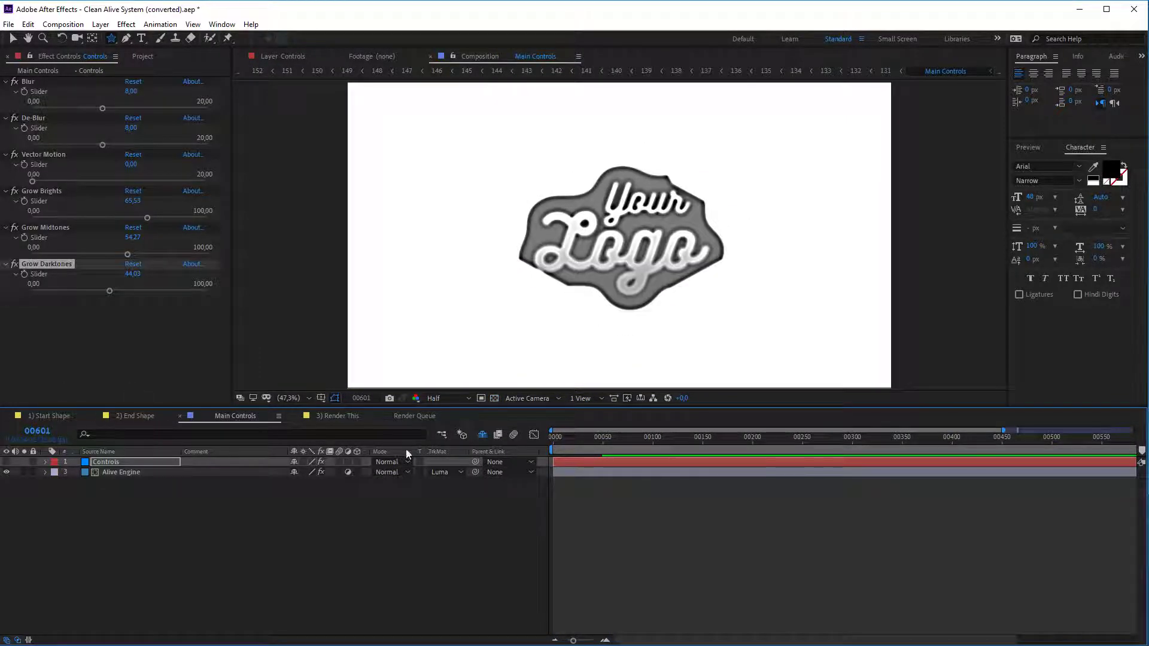
# Open the Grow Mask composition from the Project panel's Edit folder
pyautogui.click(142, 56)
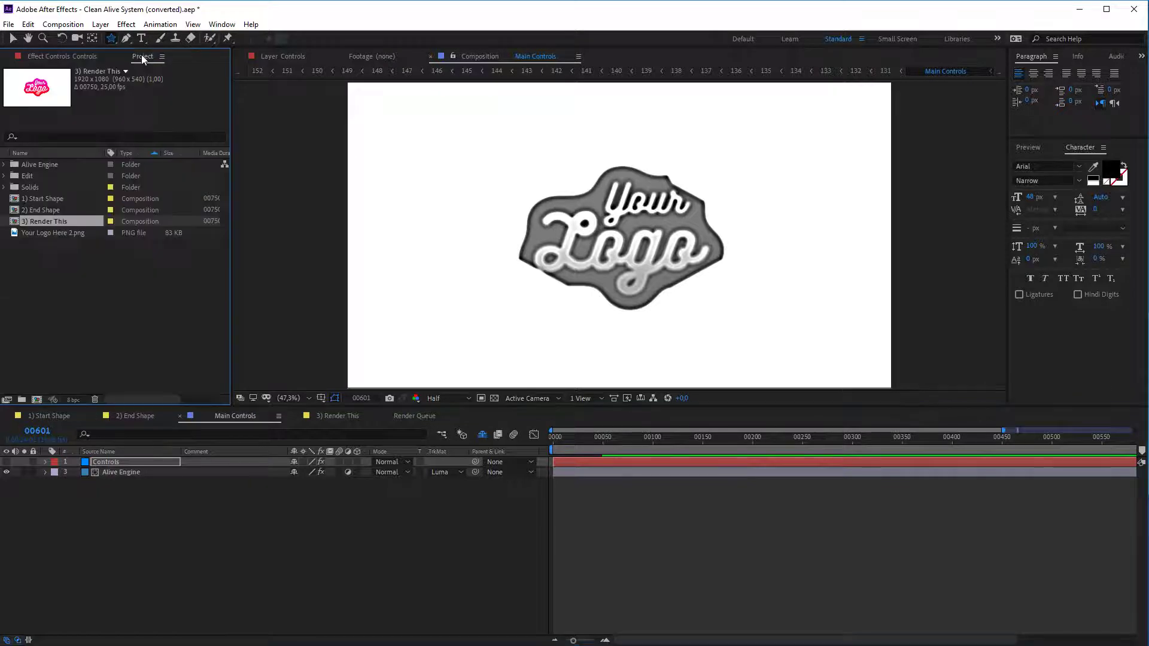
pyautogui.click(5, 176)
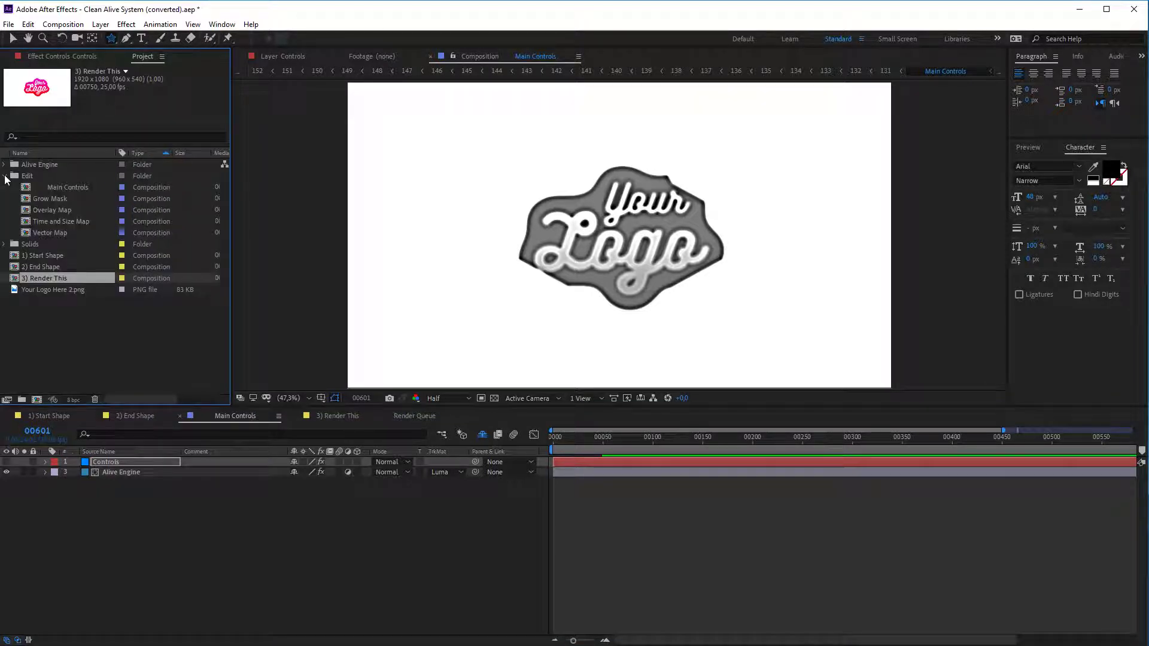
pyautogui.click(74, 203)
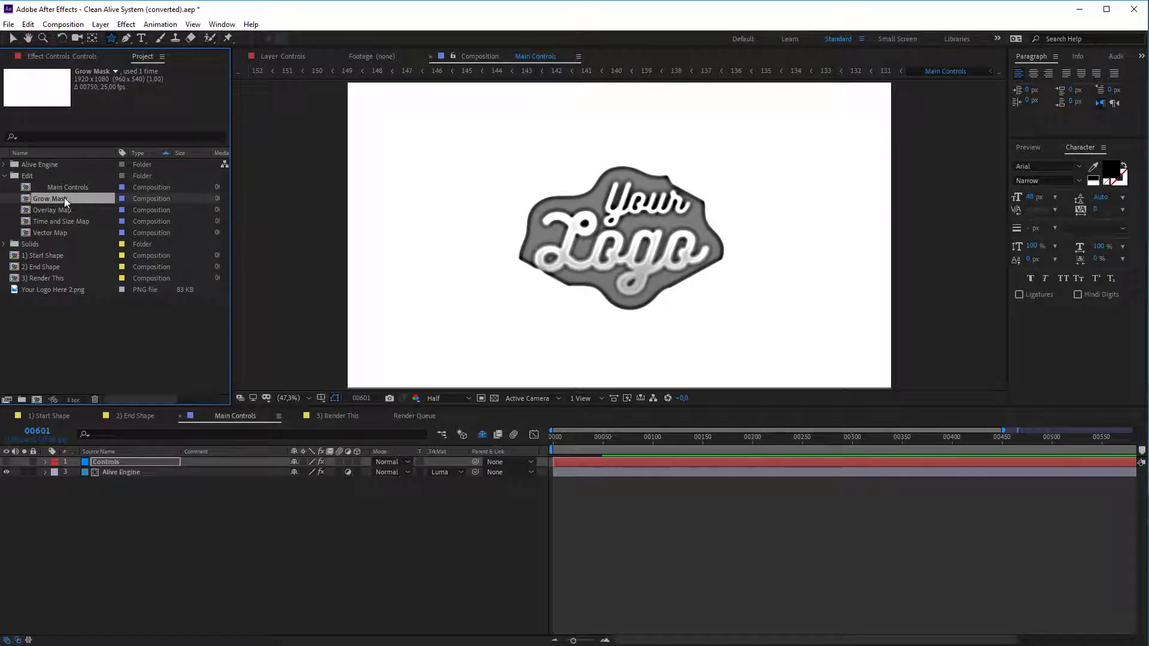
pyautogui.doubleClick(64, 197)
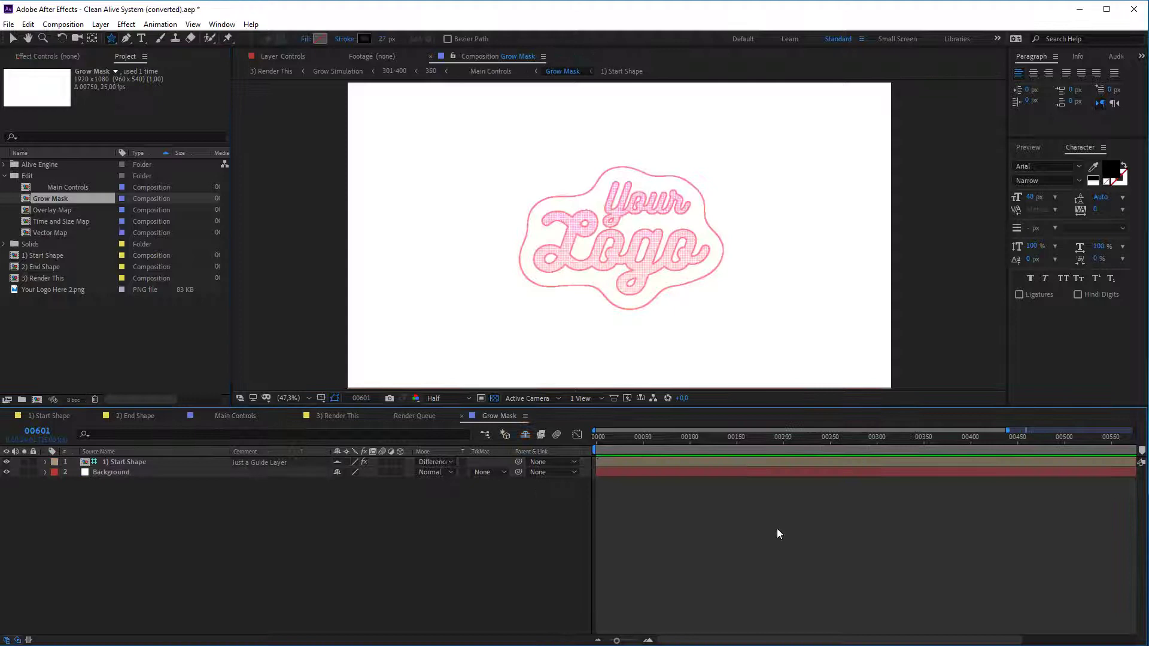
# Add a new black solid and draw a four-point star mask on it
pyautogui.rightClick(259, 533)
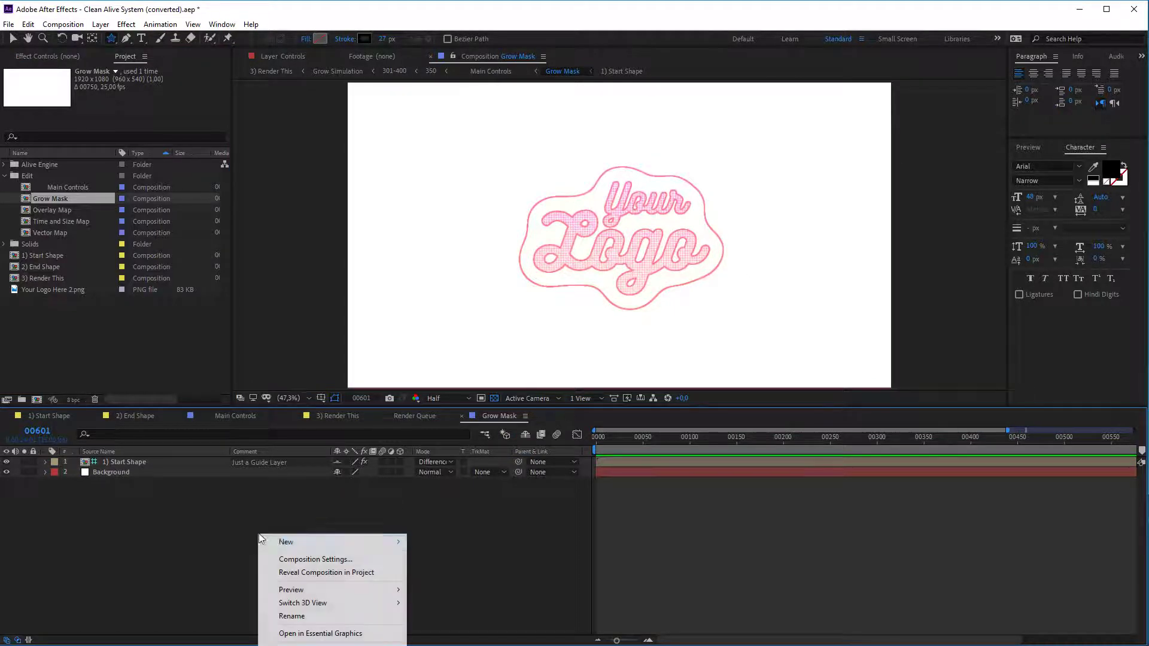
pyautogui.moveTo(383, 542)
pyautogui.click(492, 572)
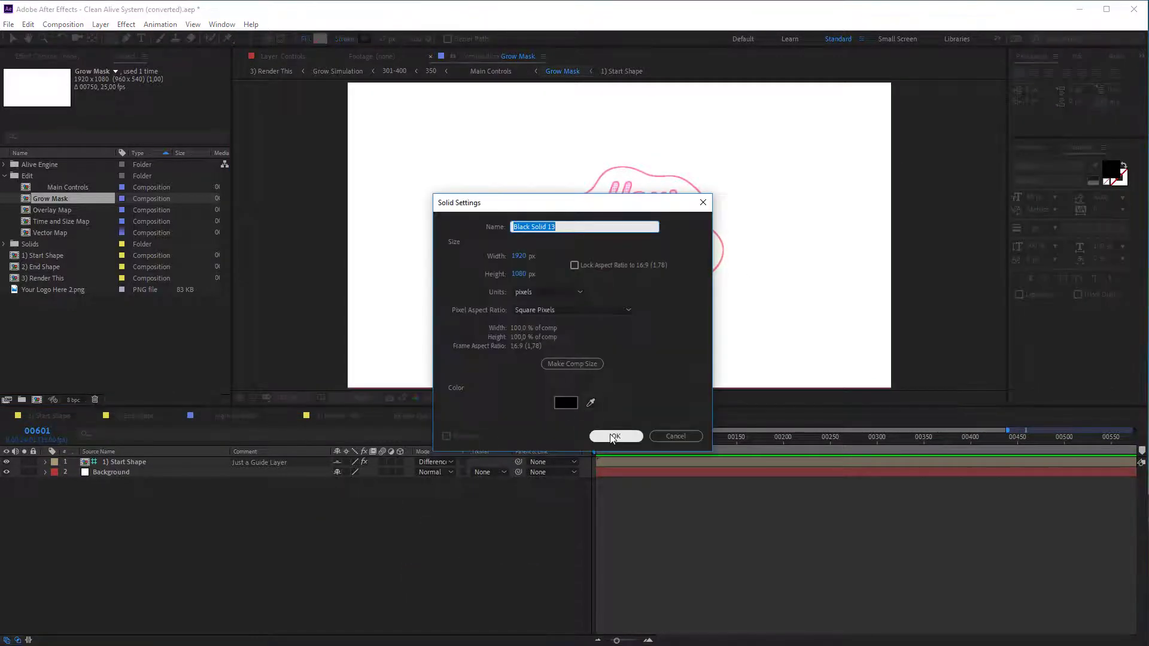
pyautogui.click(617, 434)
pyautogui.moveTo(680, 197); pyautogui.dragTo(629, 282)
# Check the result in 3) Render This, then collapse the solid's mask properties in Grow Mask
pyautogui.click(336, 415)
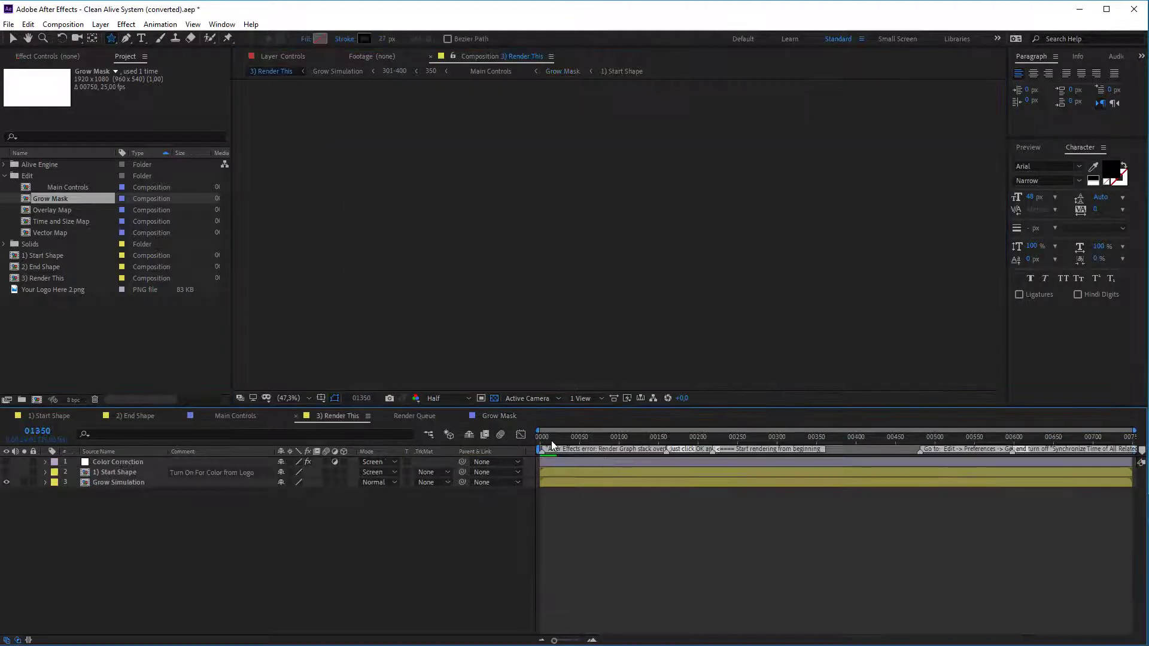
pyautogui.click(509, 417)
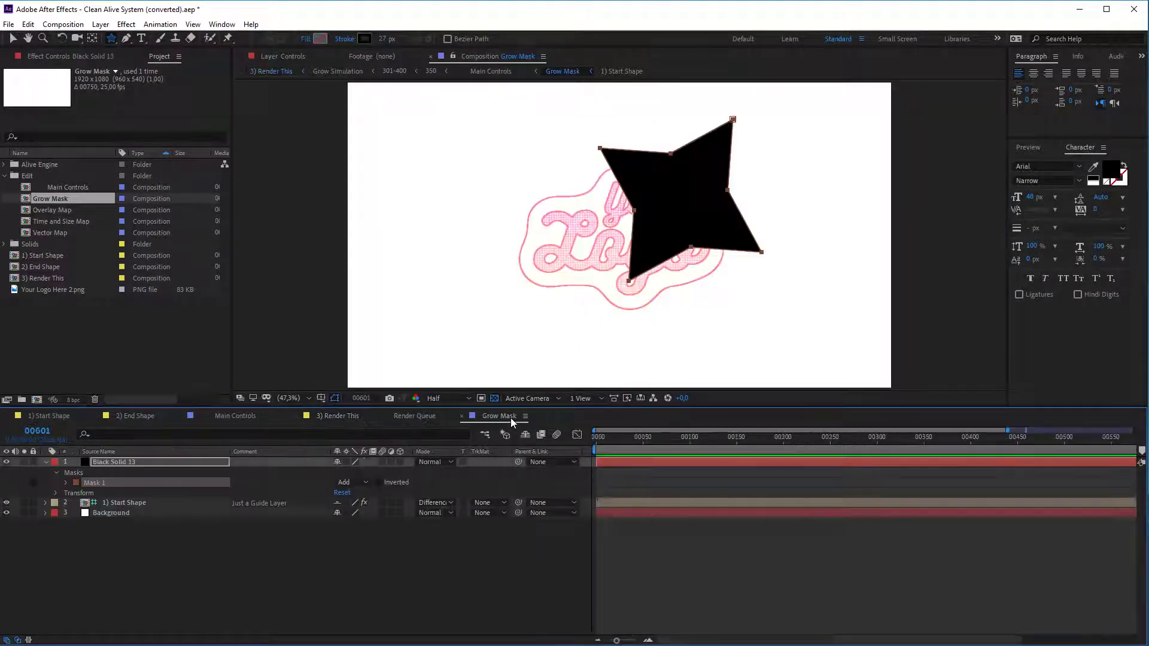
pyautogui.click(46, 462)
pyautogui.click(337, 415)
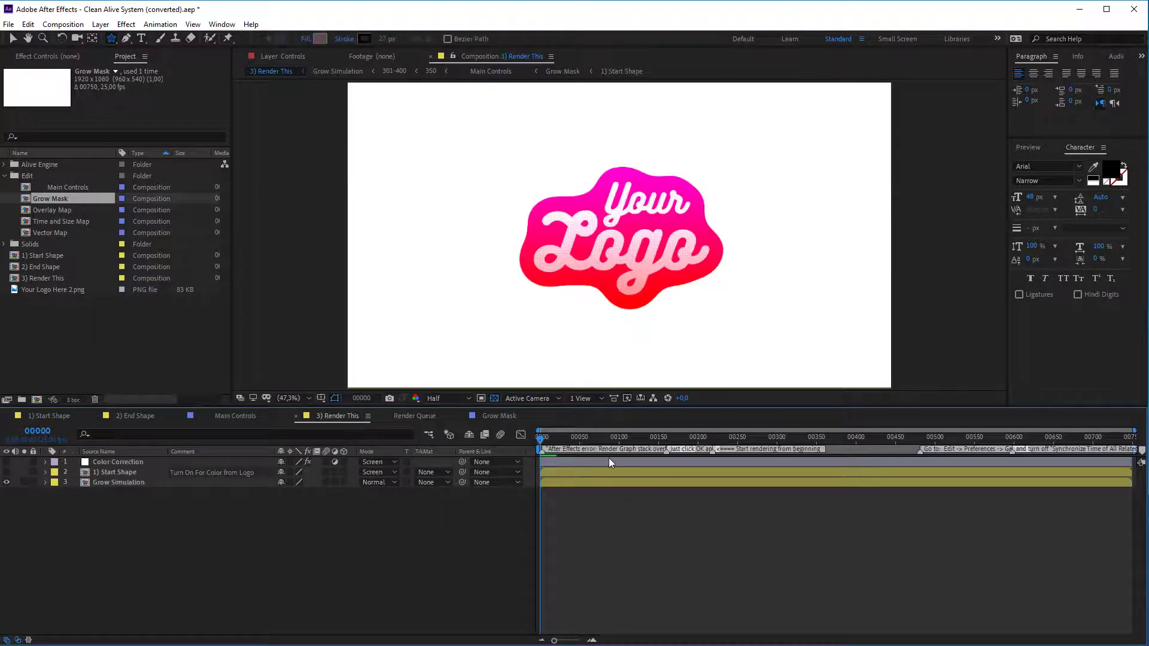
pyautogui.press('space')
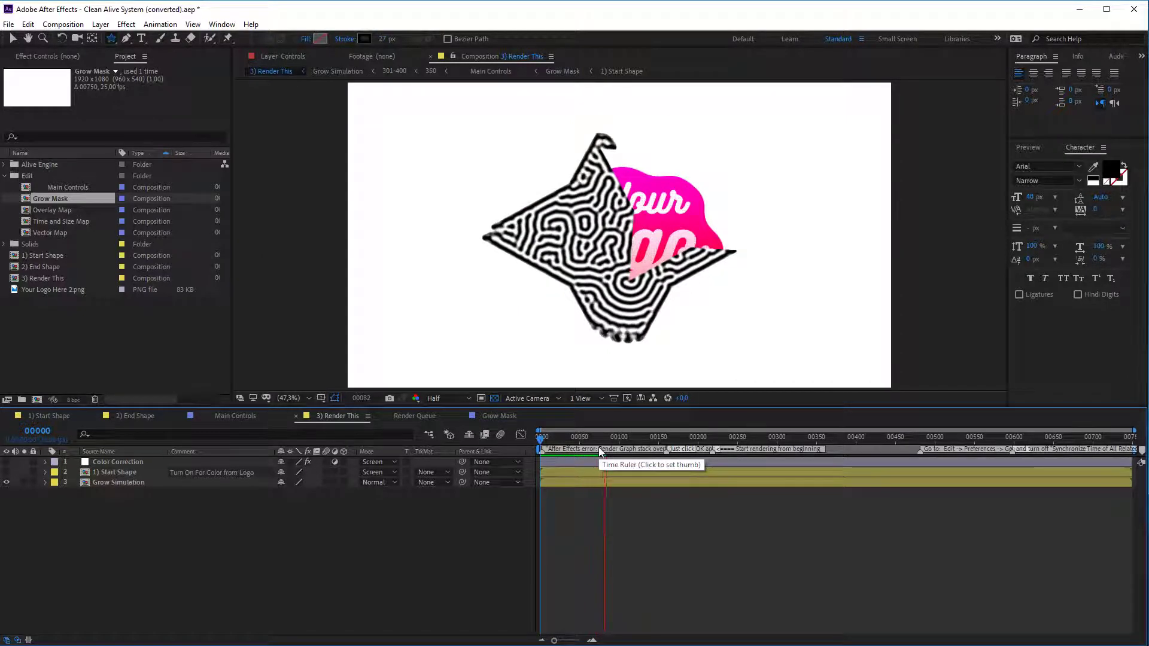
pyautogui.click(489, 416)
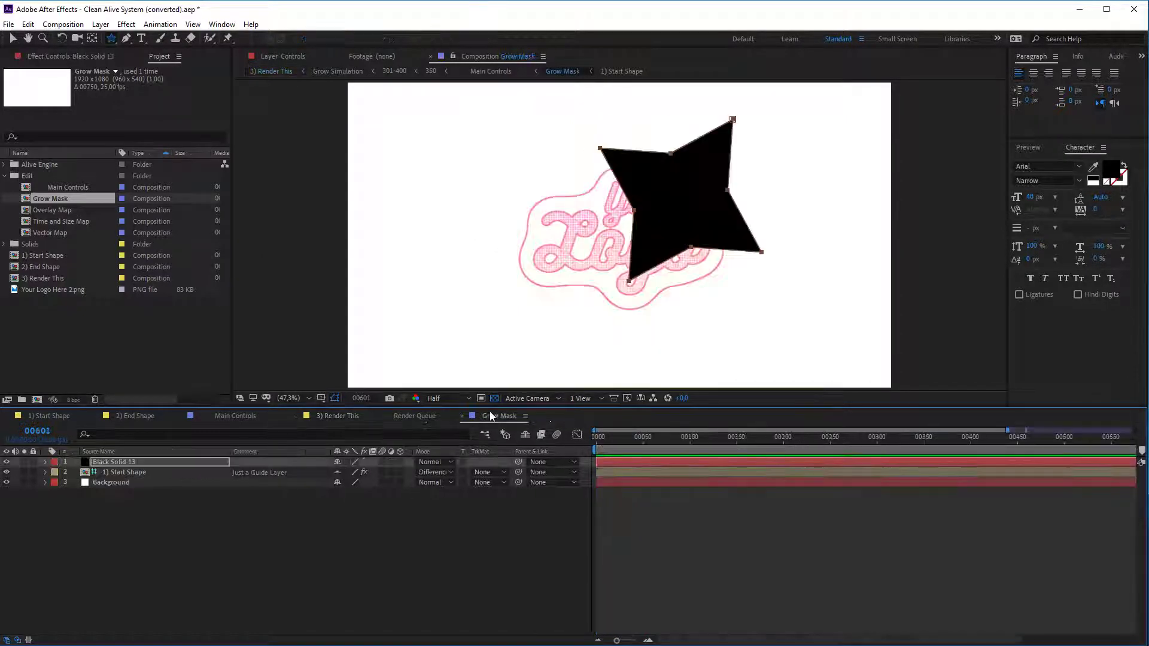
pyautogui.click(326, 417)
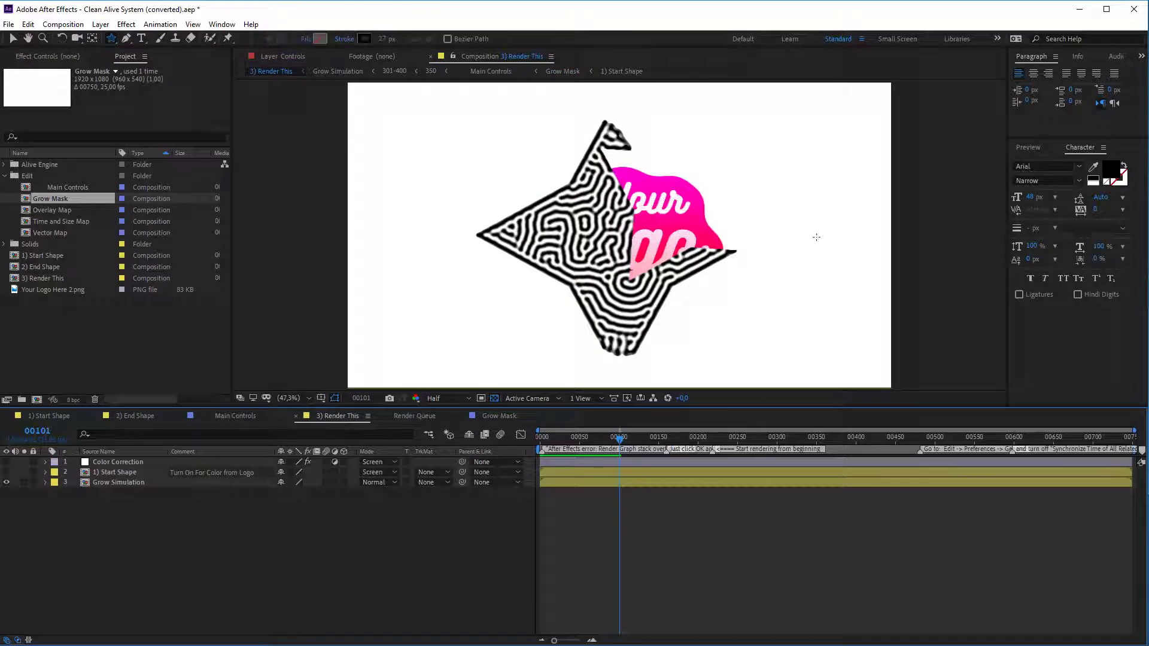
pyautogui.moveTo(612, 446); pyautogui.dragTo(567, 449)
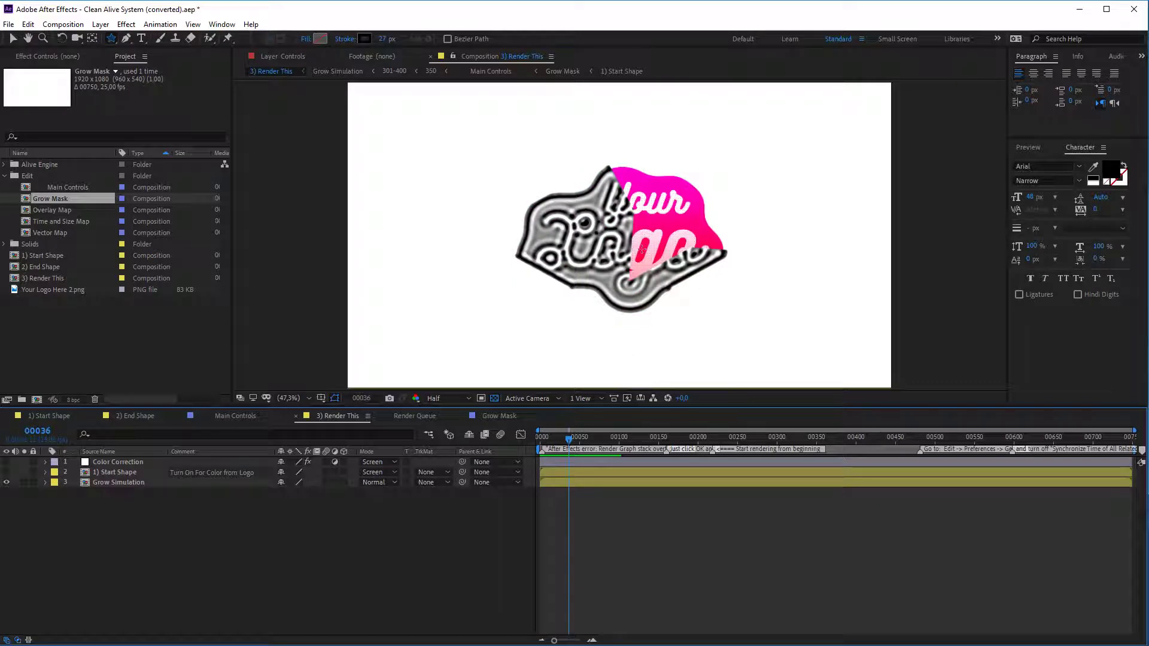
# Open Overlay Map, close the Grow Mask tab, and select the Background 2 layer
pyautogui.click(496, 416)
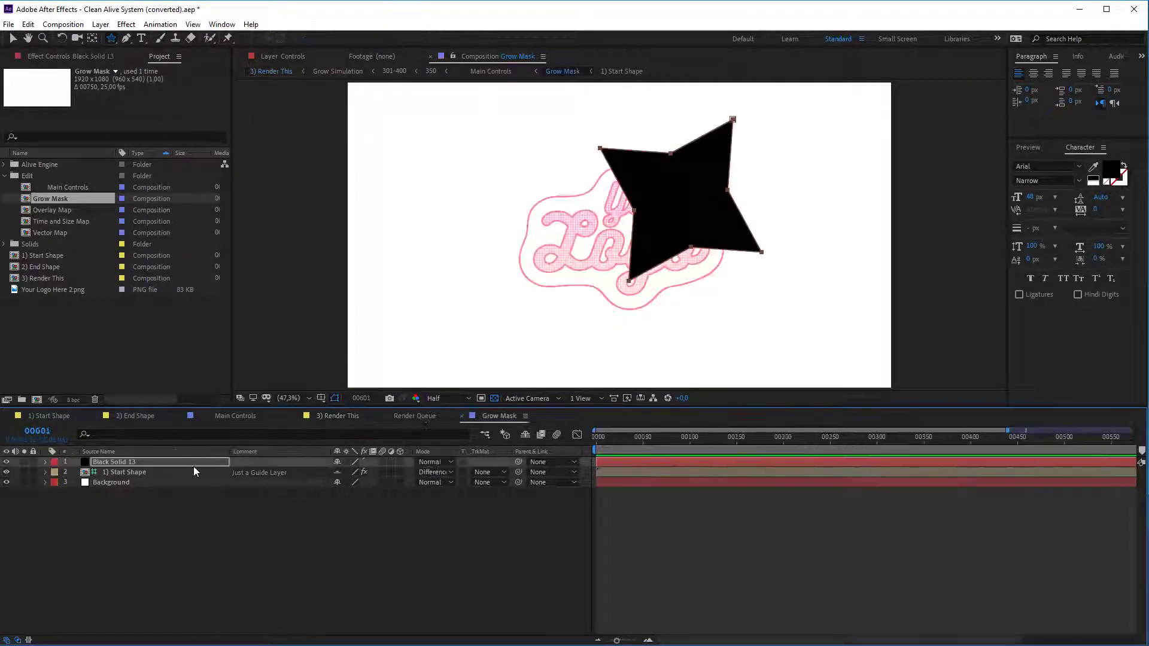
pyautogui.doubleClick(62, 210)
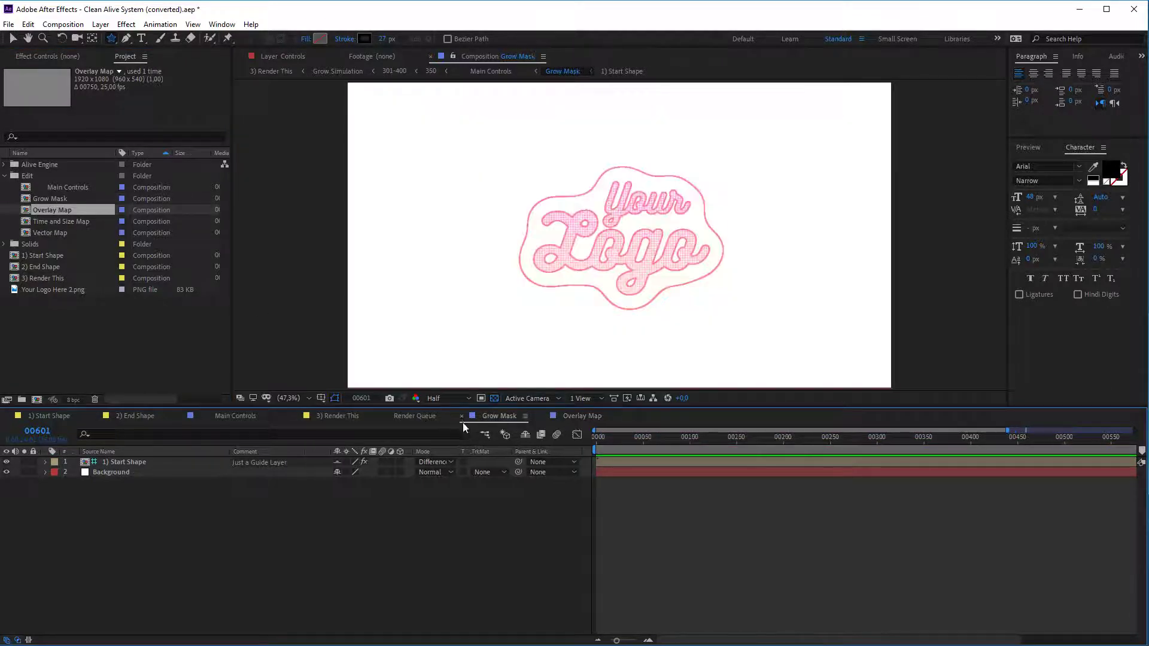
pyautogui.click(463, 416)
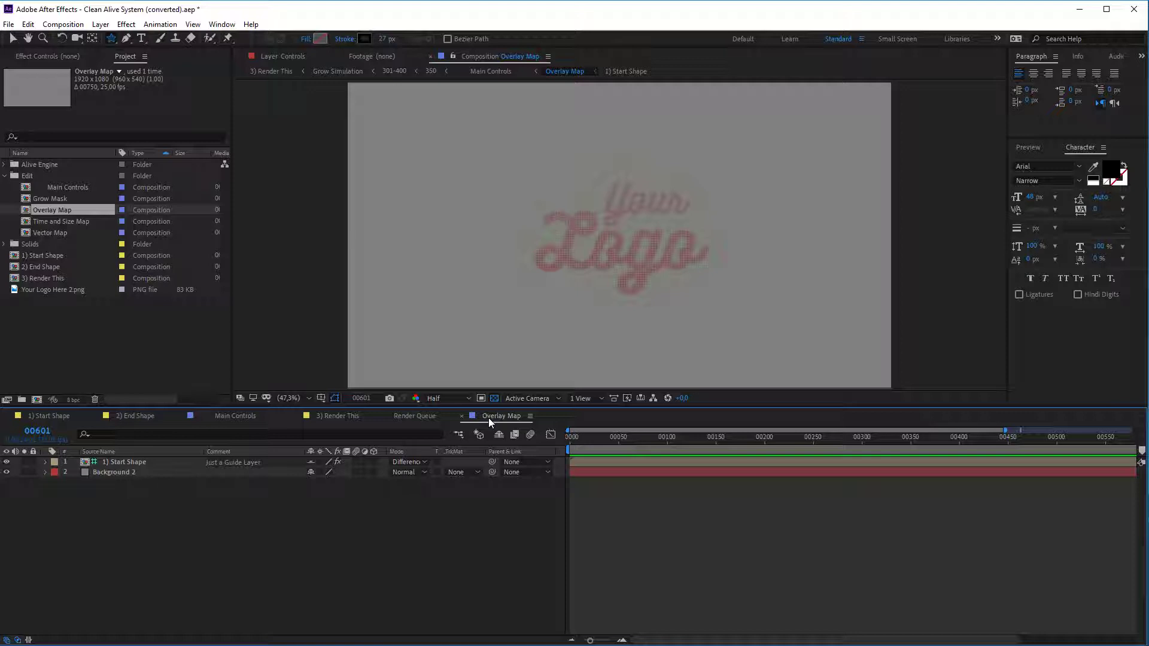
pyautogui.click(116, 473)
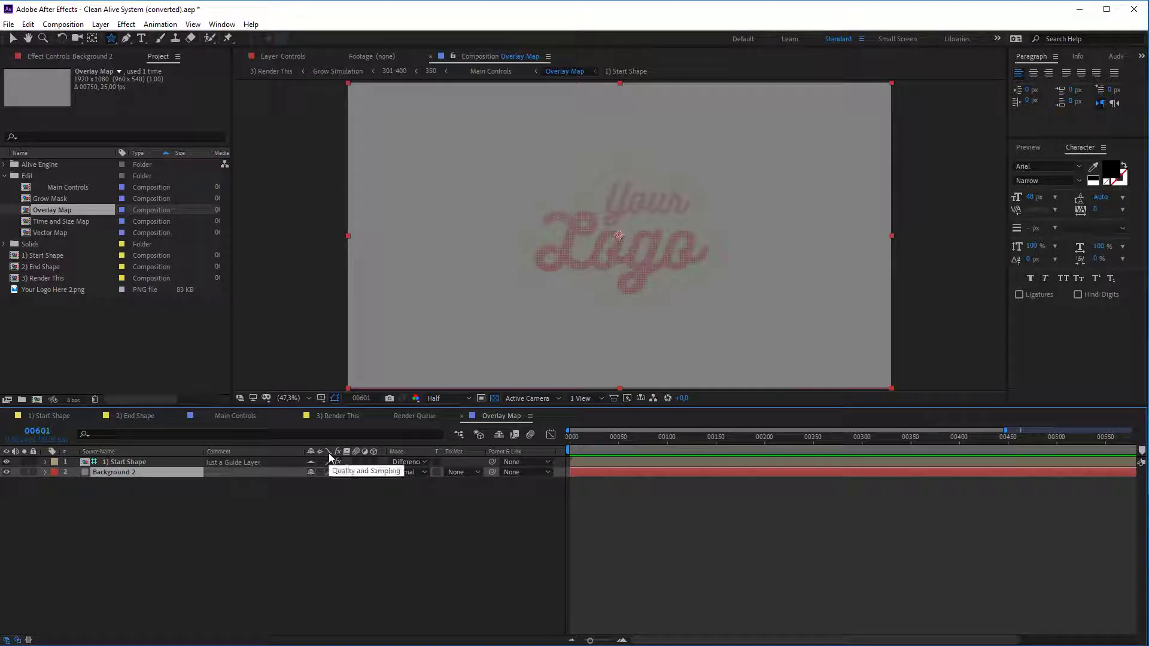
# Return to Main Controls and show the Controls layer's Grow sliders in Effect Controls
pyautogui.click(351, 413)
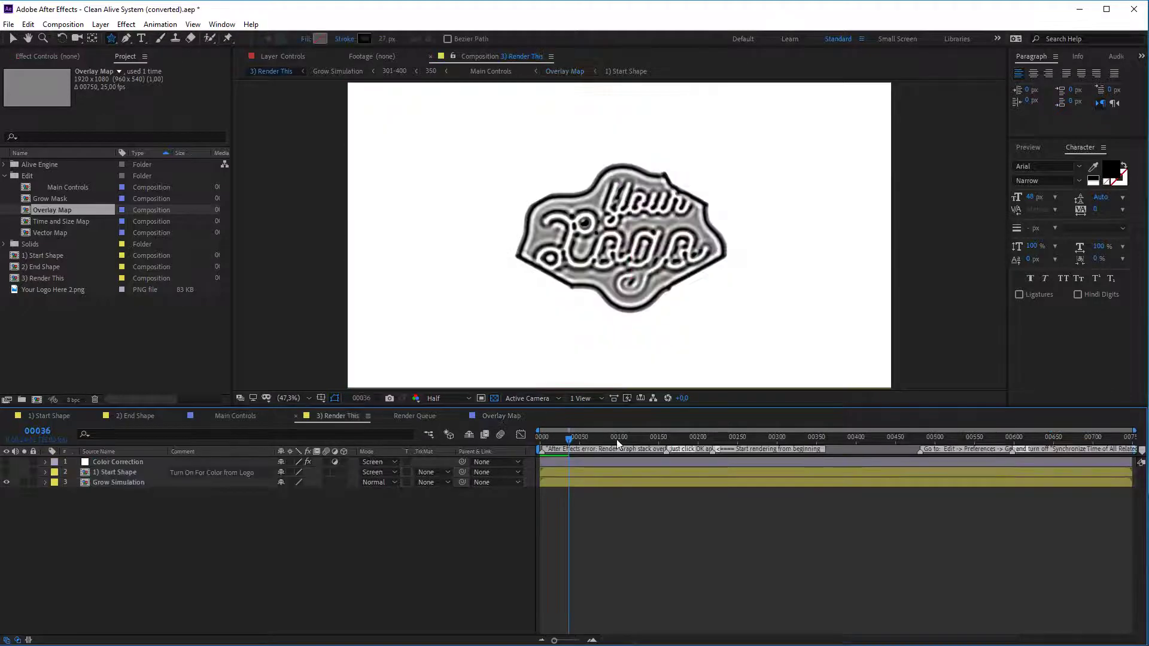
pyautogui.click(232, 417)
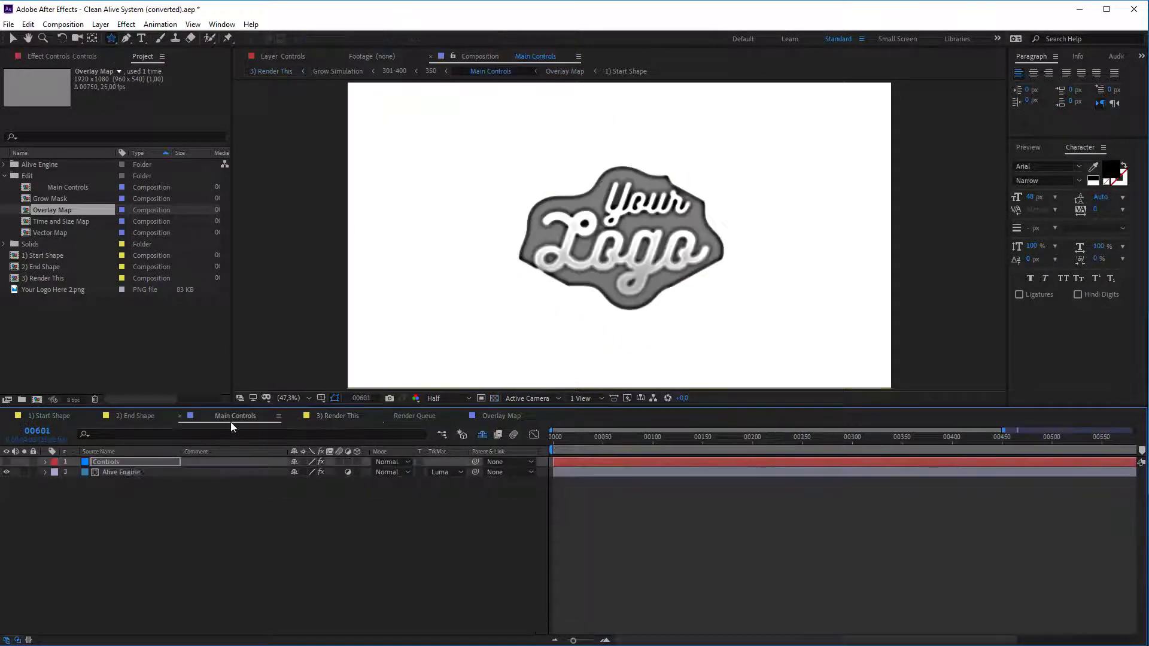
pyautogui.press('F3')
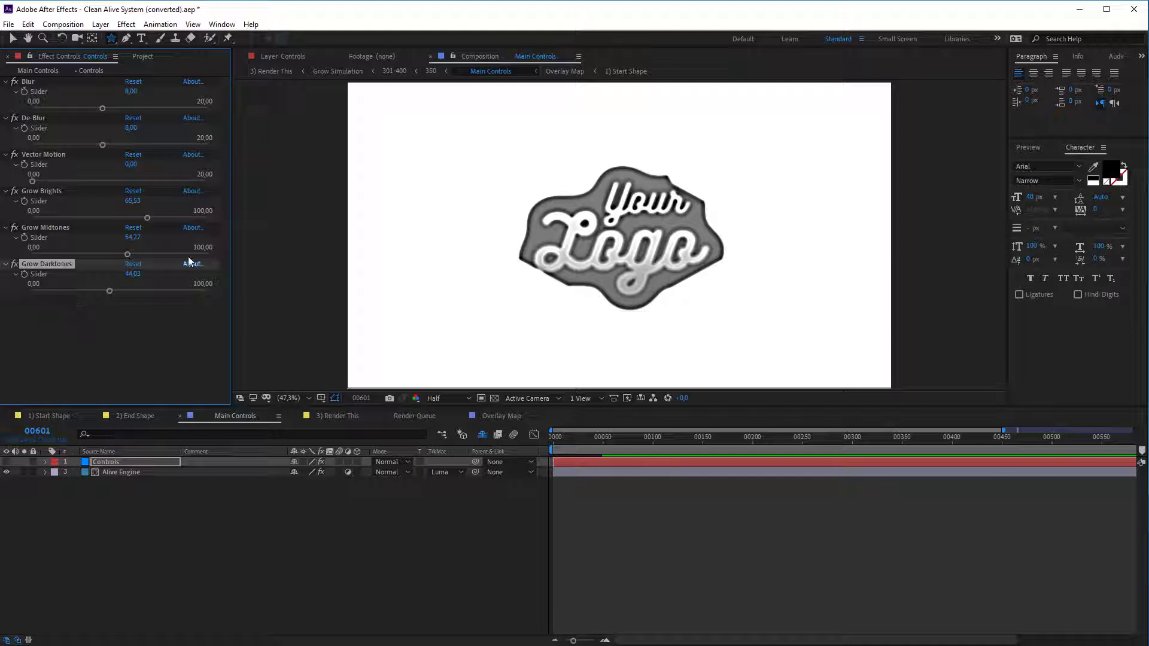
# Apply Turbulent Noise to Overlay Map's Background 2 via the quick effect search 'tur'
pyautogui.click(508, 415)
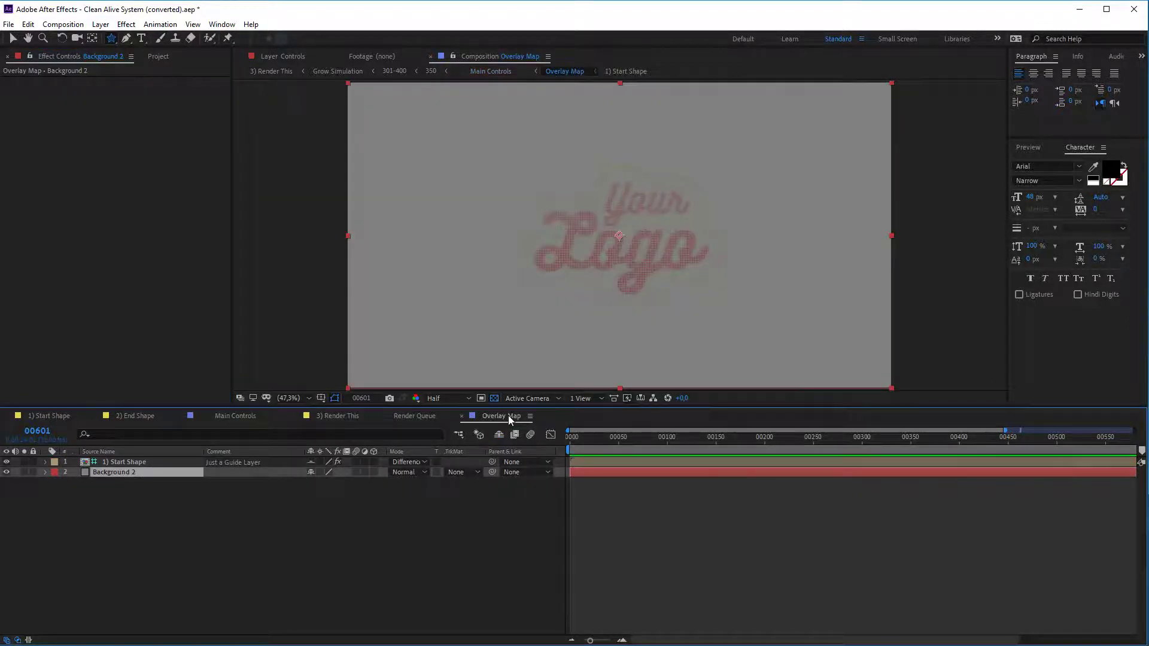
pyautogui.rightClick(67, 228)
pyautogui.press('Escape')
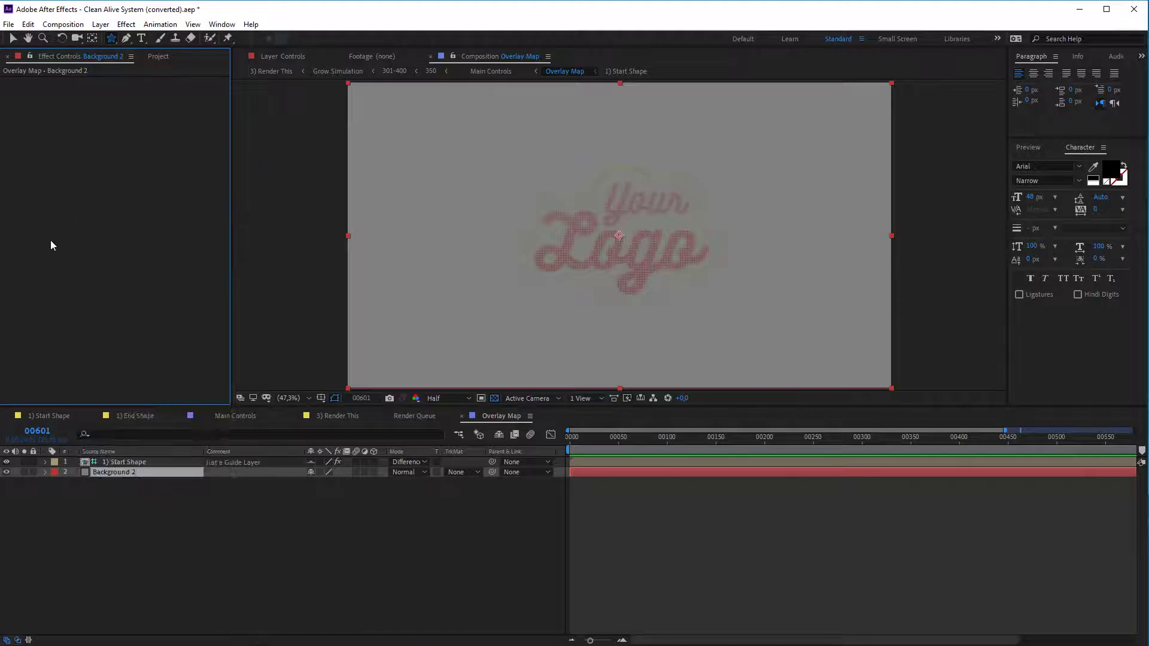
pyautogui.hotkey('ctrl', 'space')
pyautogui.write('erk')
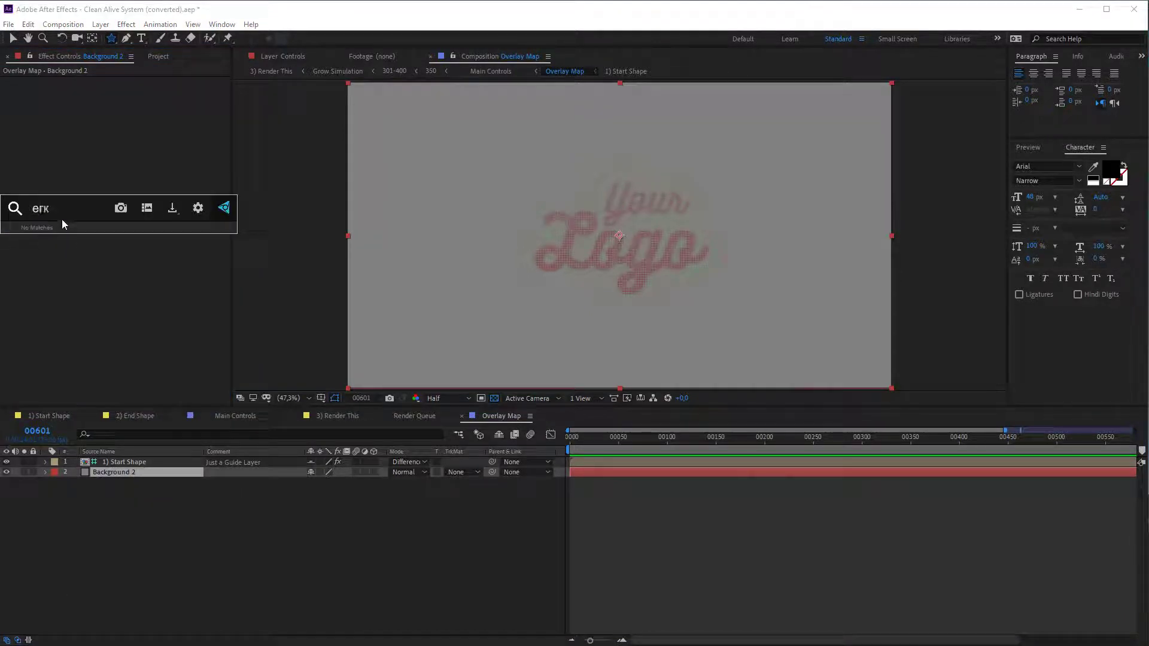
pyautogui.hotkey('ctrl', 'a')
pyautogui.write('tur')
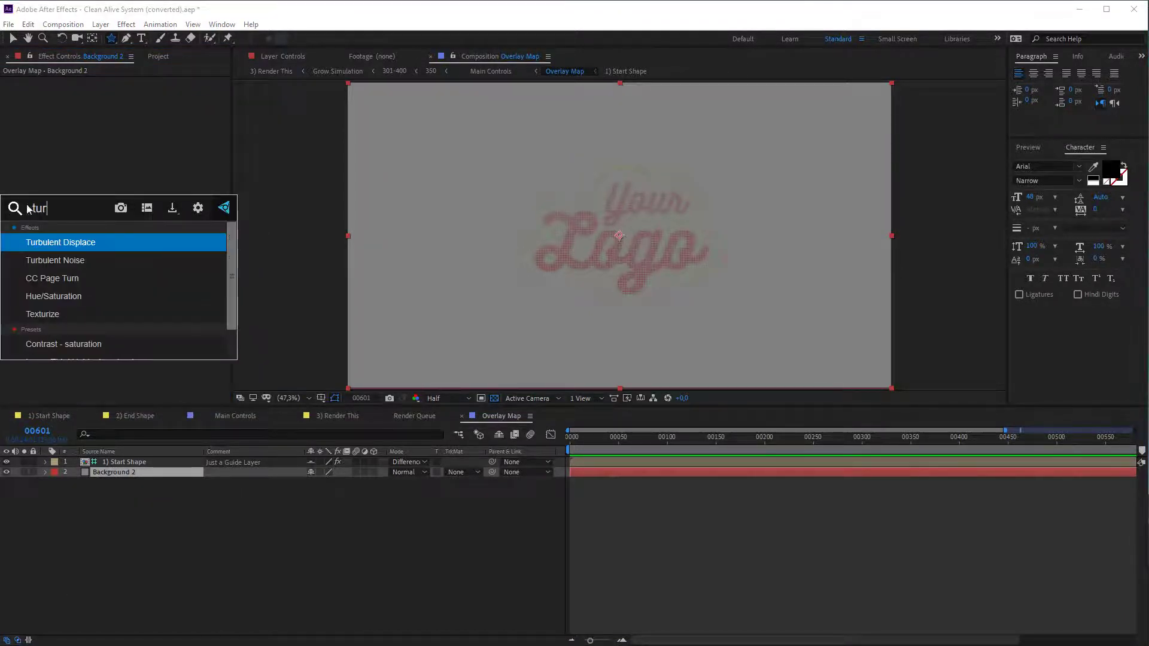
pyautogui.click(121, 265)
# Set the noise to Strings, Complexity 1,0, Contrast 902,0, then preview in 3) Render This
pyautogui.click(171, 91)
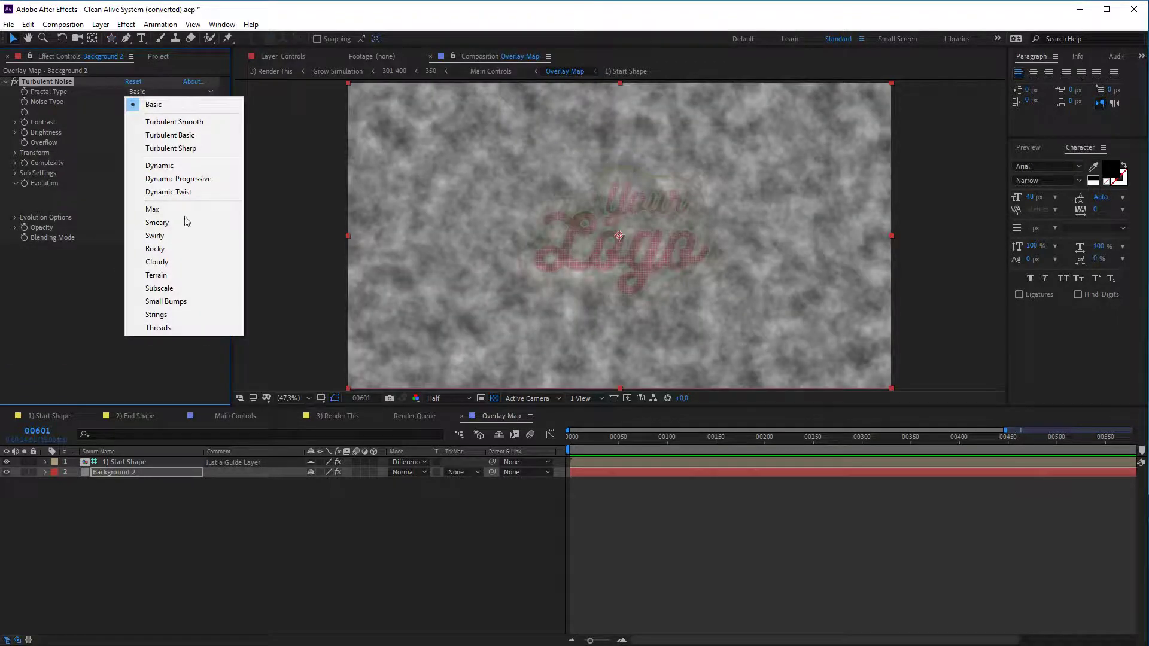
pyautogui.click(167, 313)
pyautogui.moveTo(130, 163)
pyautogui.mouseDown()
pyautogui.moveTo(115, 163)
pyautogui.moveTo(126, 162)
pyautogui.mouseUp()
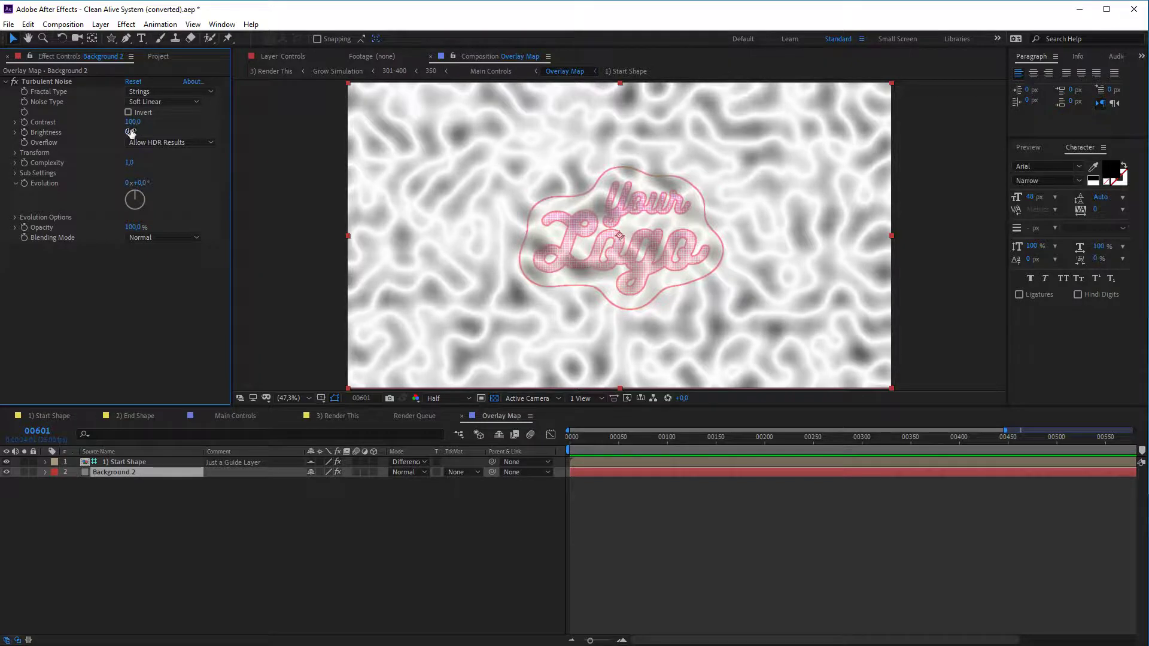
pyautogui.moveTo(133, 121); pyautogui.dragTo(659, 171)
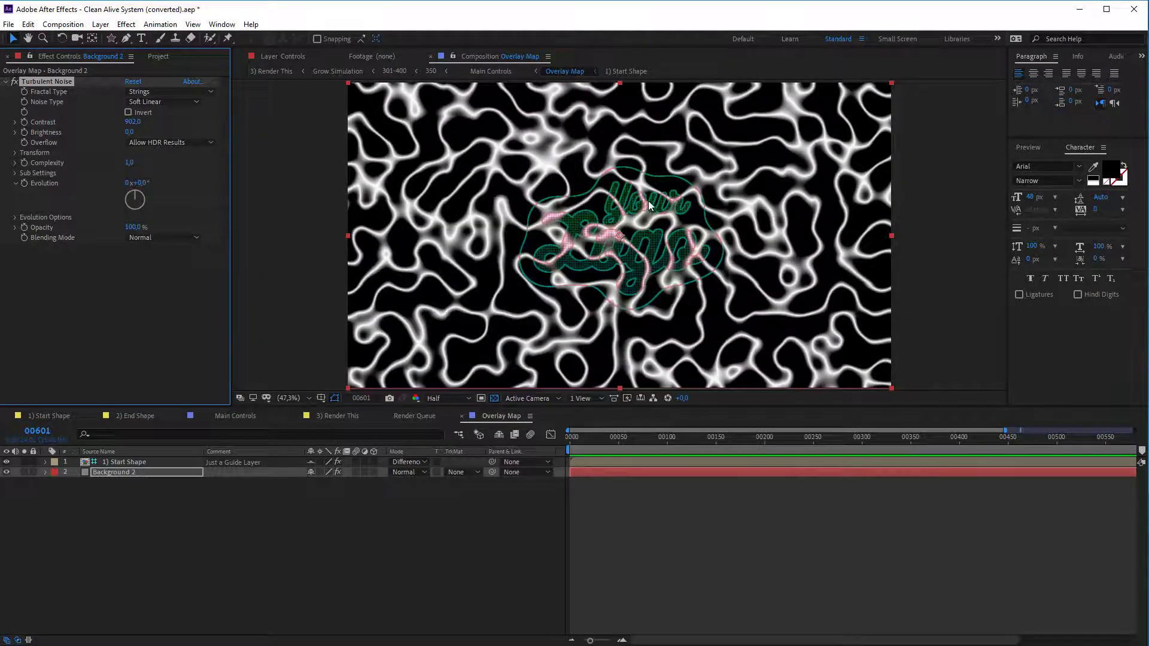
pyautogui.press('/')
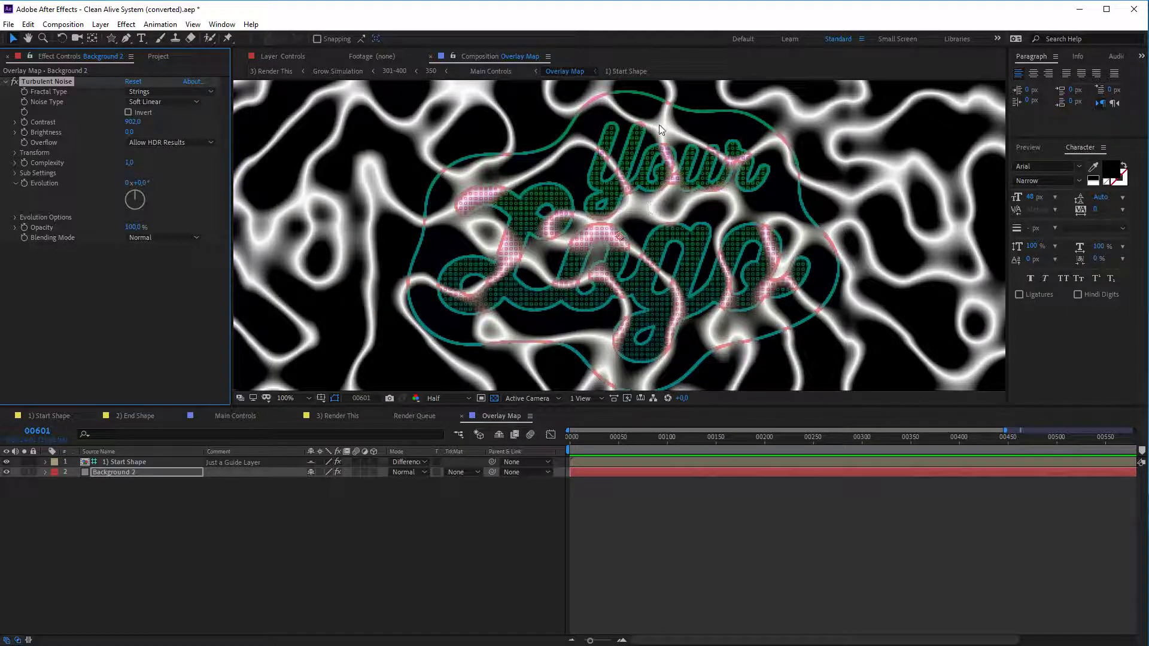
pyautogui.click(338, 415)
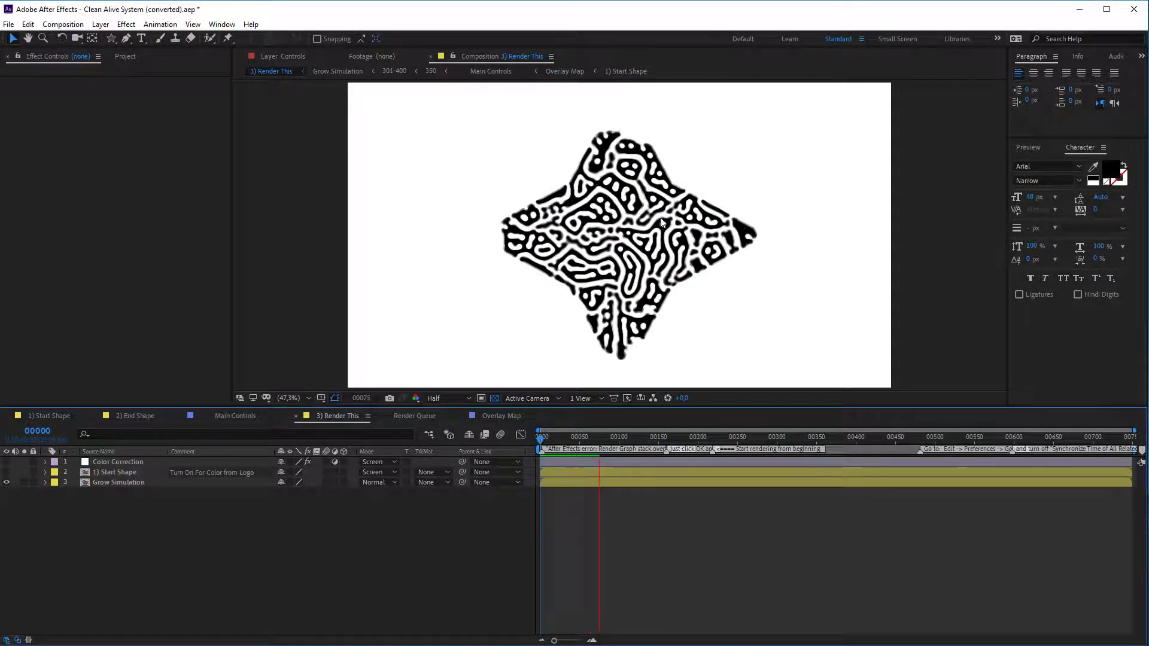
# Invert the Turbulent Noise on Background 2 and preview the result in 3) Render This
pyautogui.click(548, 443)
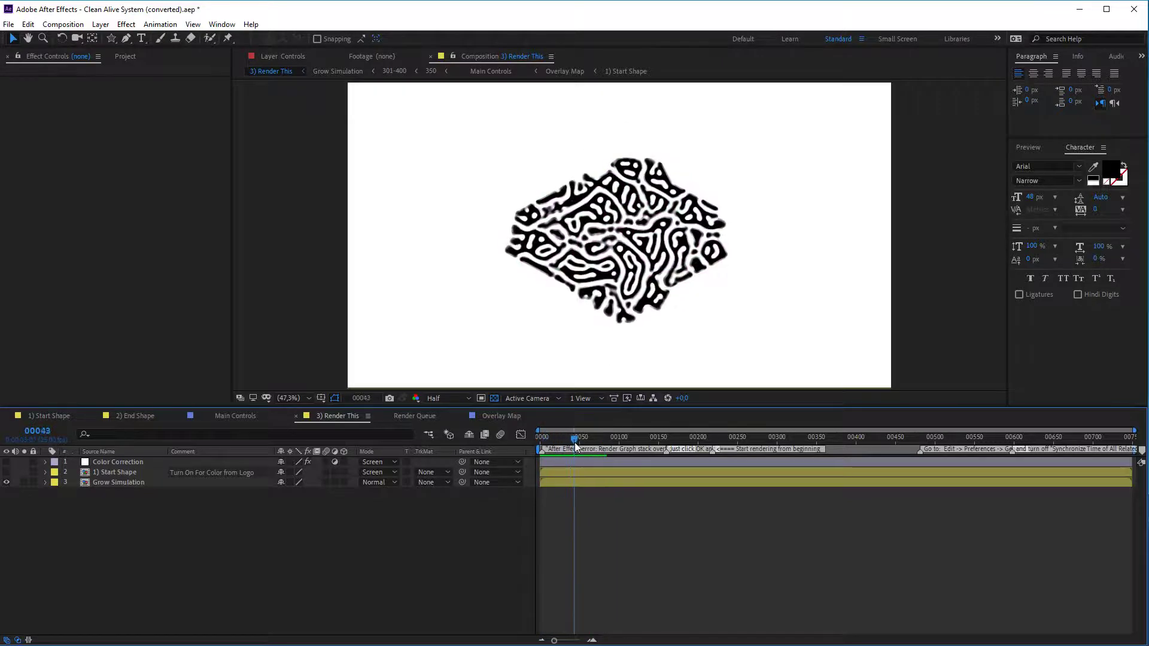
pyautogui.click(497, 419)
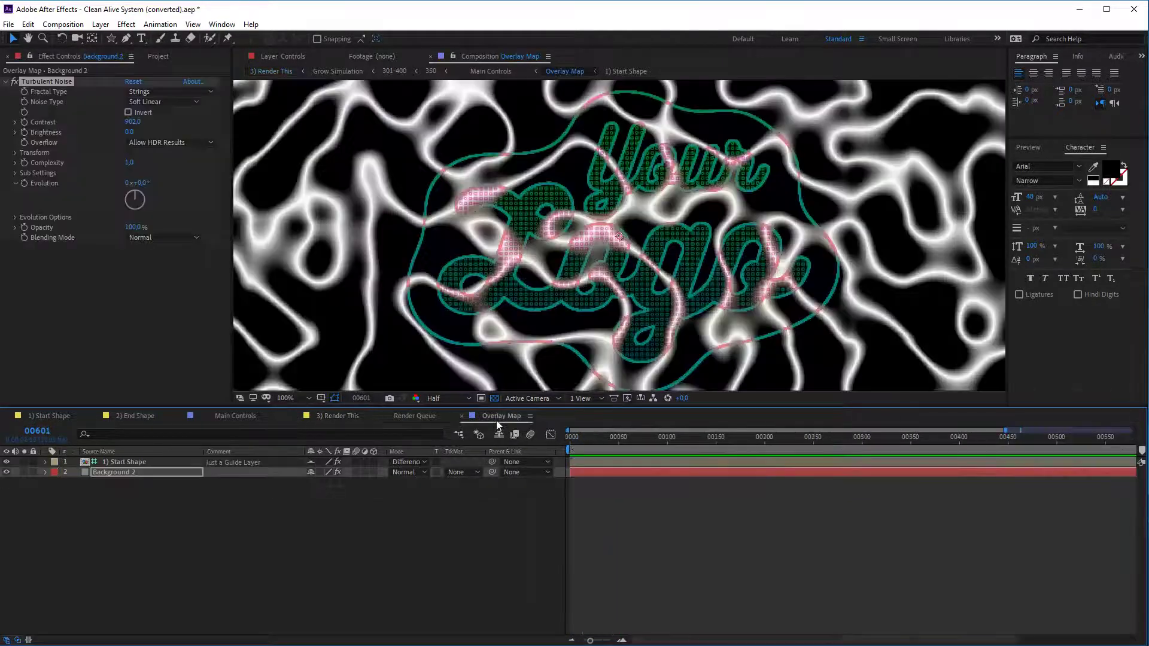
pyautogui.click(128, 113)
pyautogui.click(332, 416)
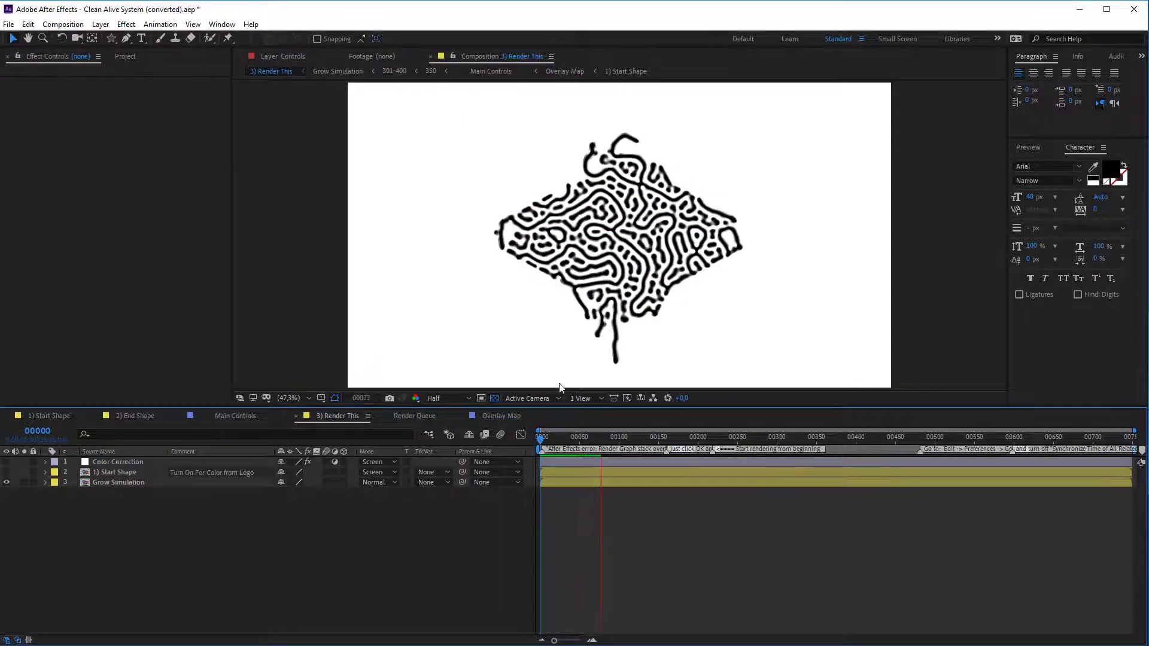
# Delete the Turbulent Noise effect from Background 2 in Overlay Map
pyautogui.click(495, 415)
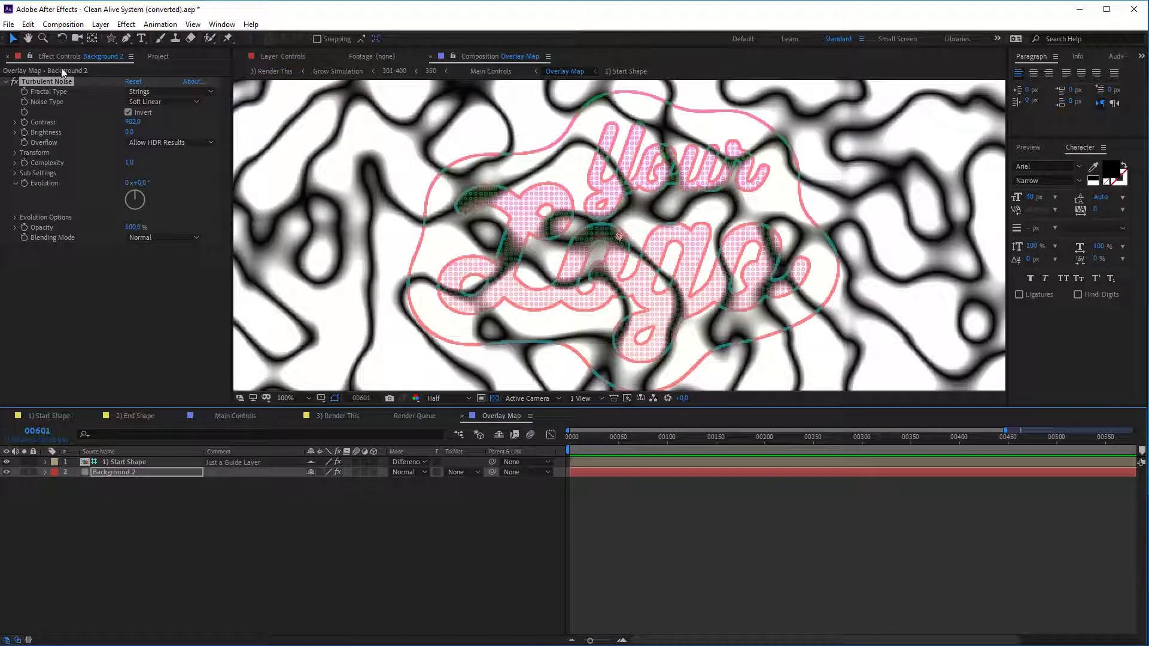
pyautogui.press('Delete')
pyautogui.rightClick(212, 517)
# Add a black solid to Overlay Map and mask it into a circle with the Ellipse tool
pyautogui.moveTo(285, 527)
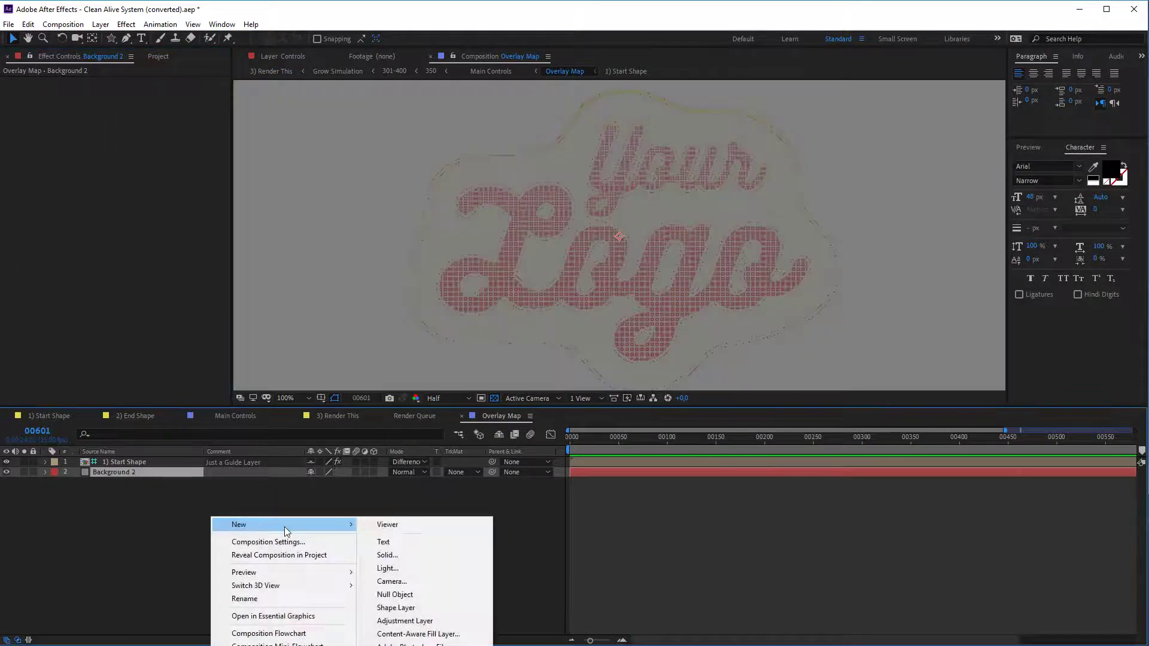
pyautogui.click(425, 554)
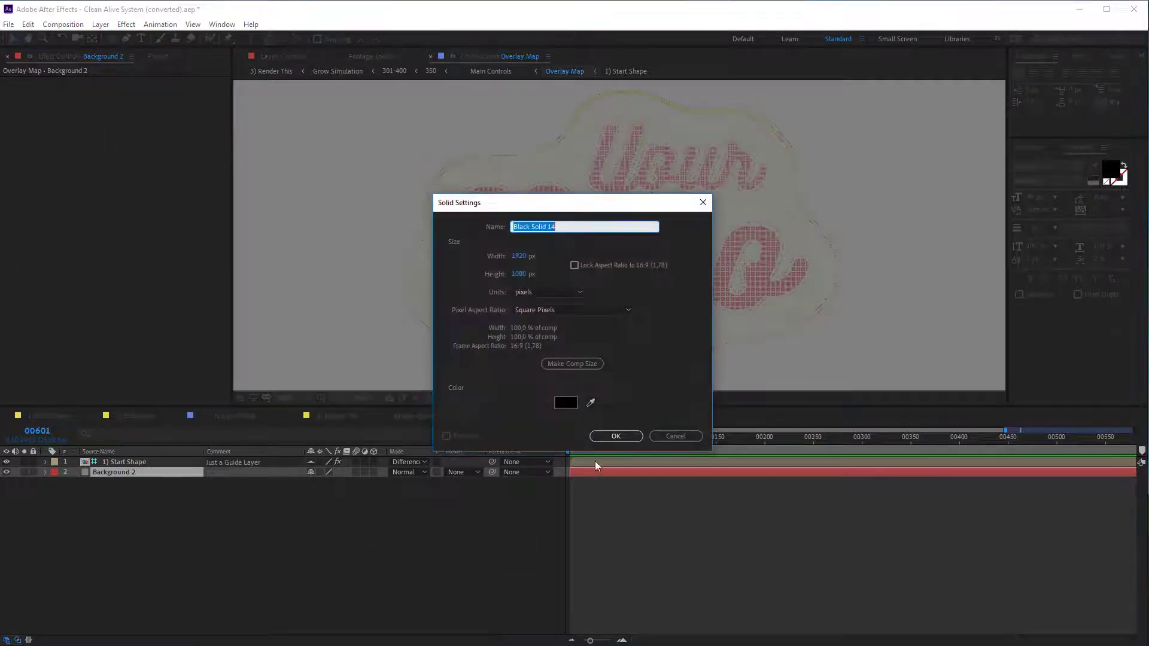
pyautogui.click(616, 436)
pyautogui.moveTo(112, 38); pyautogui.dragTo(168, 72)
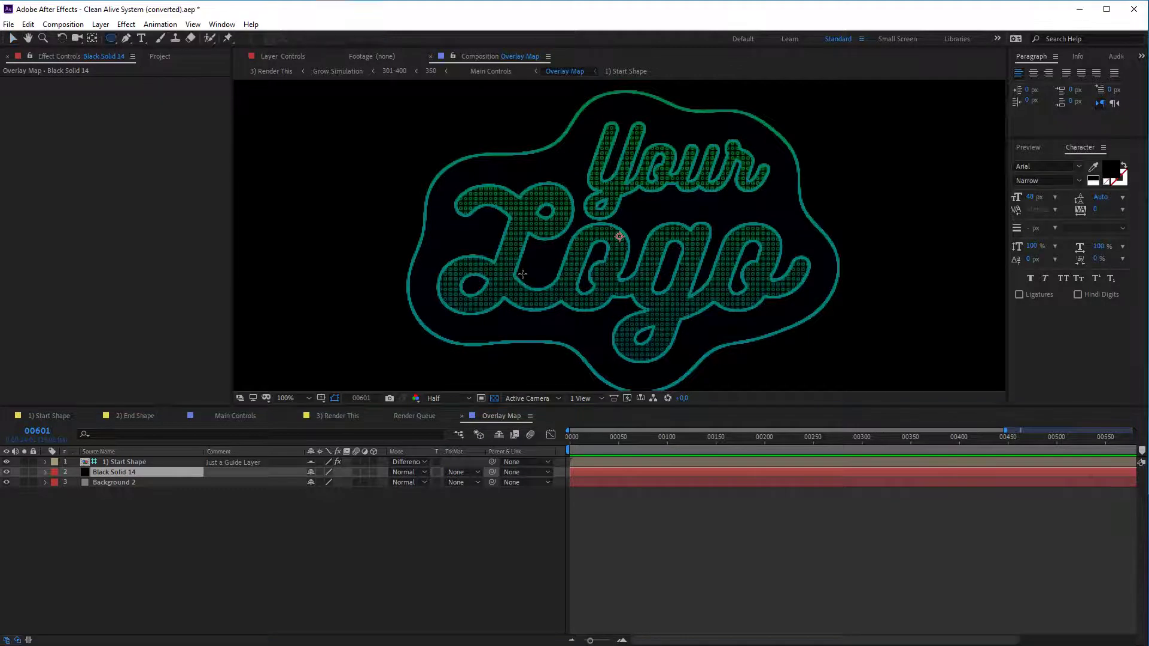
pyautogui.moveTo(382, 177); pyautogui.dragTo(573, 367)
pyautogui.click(186, 550)
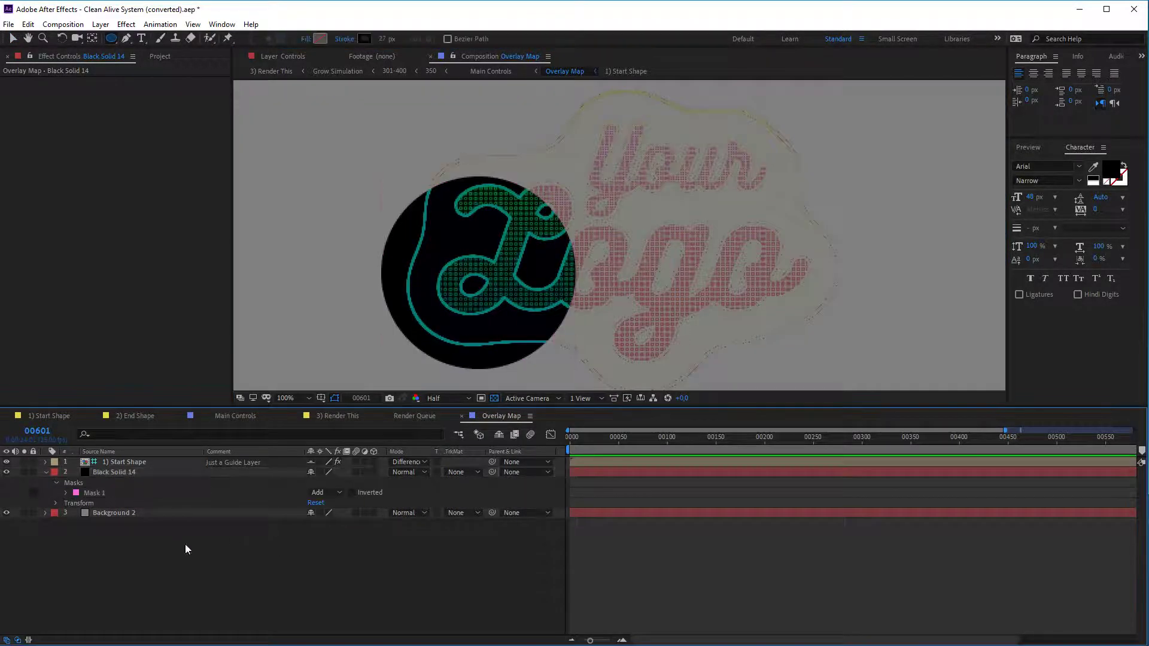
# Try adding a light, dismiss the 2D-layer warning, and undo it
pyautogui.rightClick(201, 579)
pyautogui.moveTo(240, 582)
pyautogui.click(413, 627)
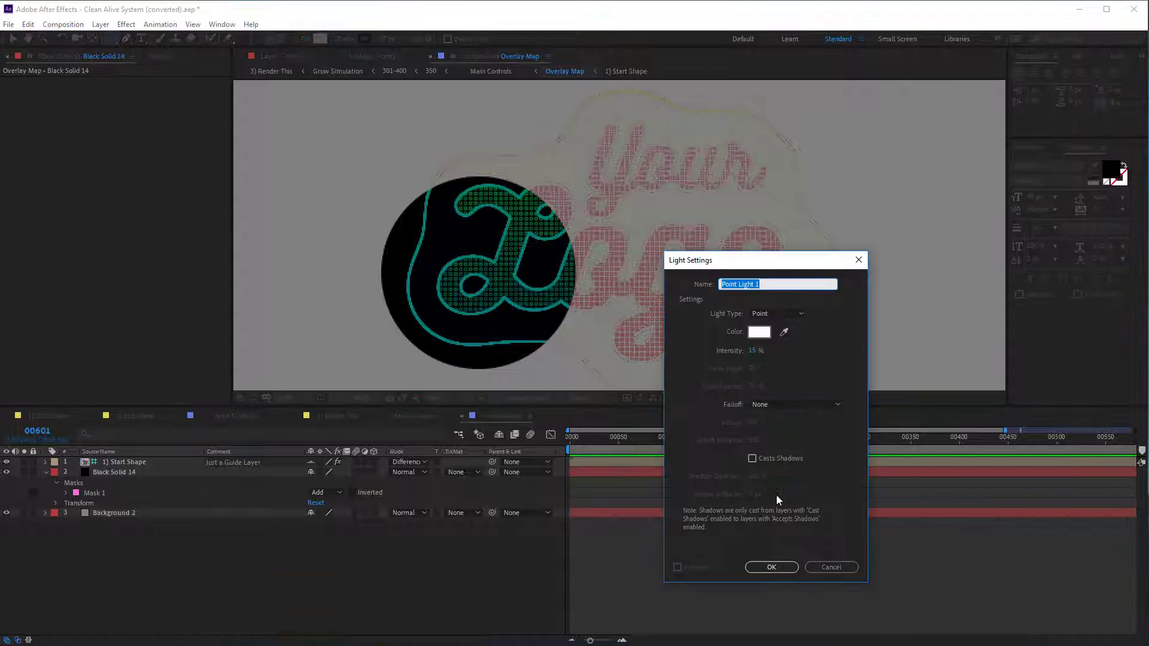
pyautogui.click(767, 564)
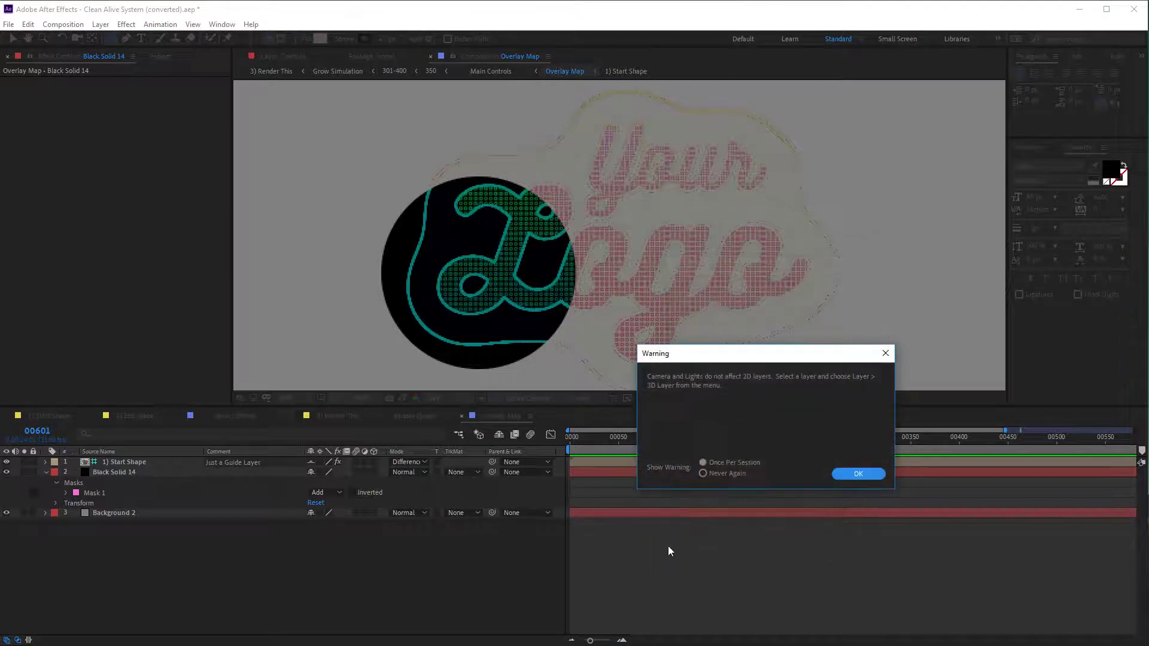
pyautogui.click(850, 473)
pyautogui.hotkey('ctrl', 'z')
# Add a white (ffffff) solid, mask it into a circle beside the black one, and open Render This
pyautogui.rightClick(198, 564)
pyautogui.moveTo(235, 570)
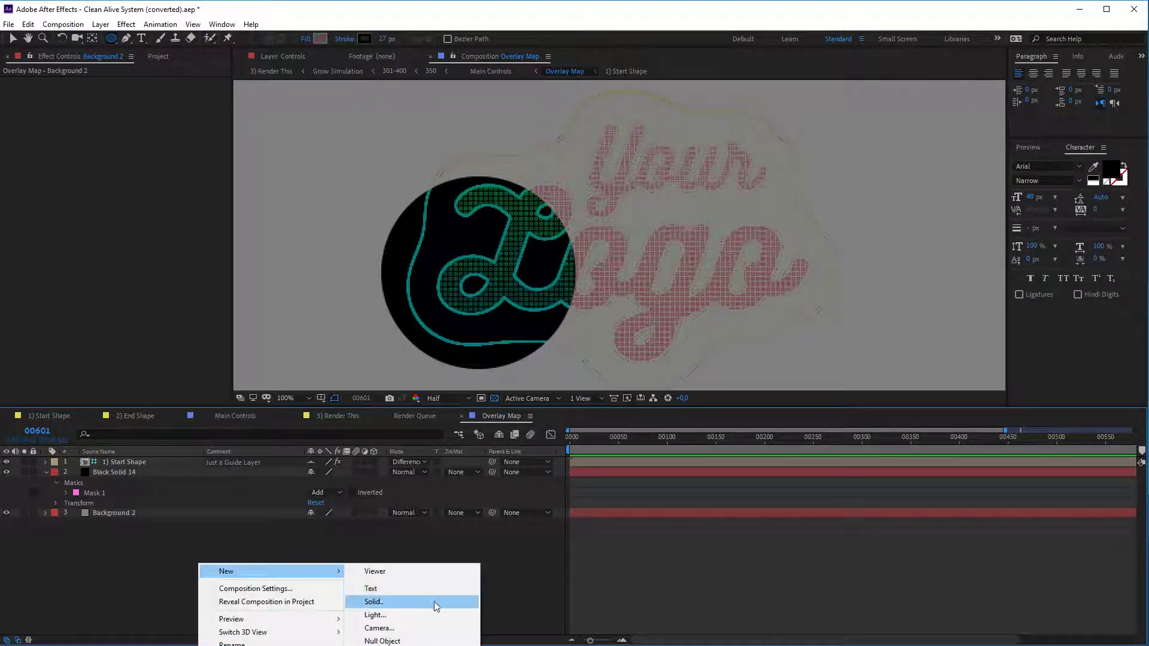
pyautogui.click(436, 602)
pyautogui.click(566, 403)
pyautogui.write('ffffff')
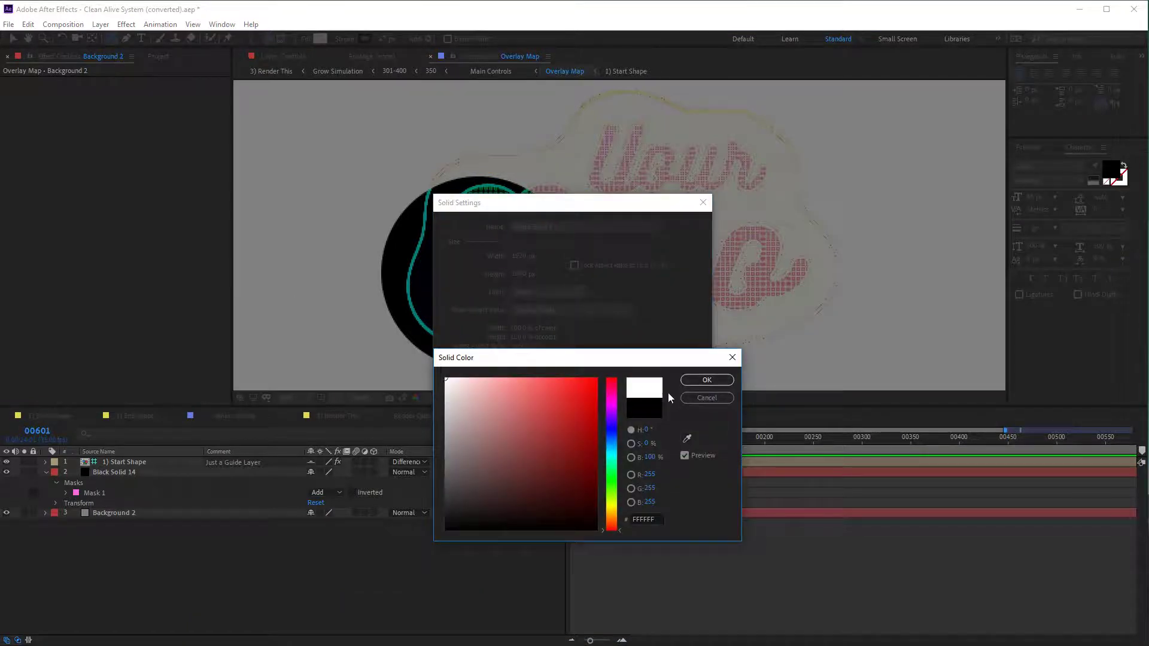
pyautogui.click(718, 381)
pyautogui.click(616, 436)
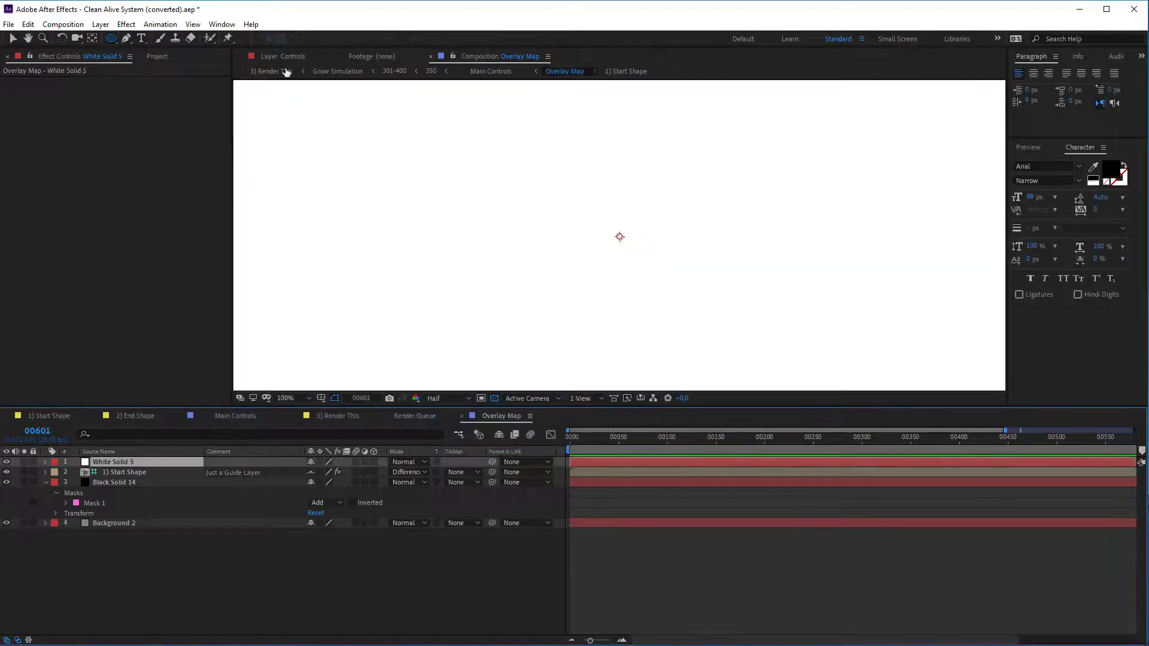
pyautogui.moveTo(852, 131); pyautogui.dragTo(636, 343)
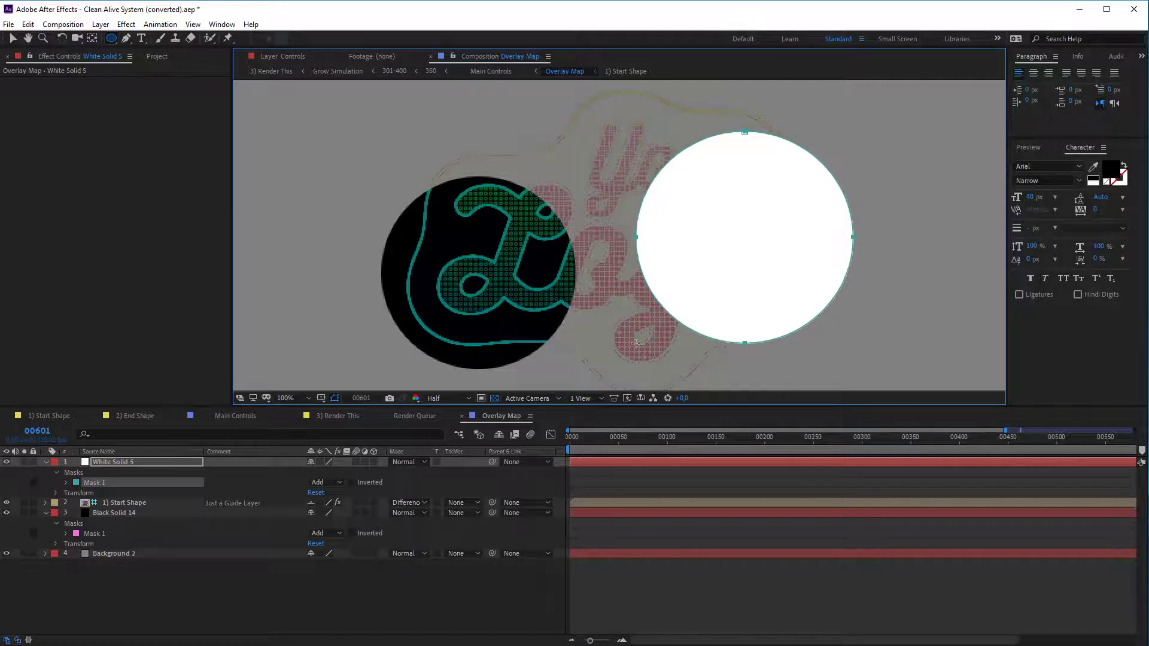
pyautogui.click(346, 417)
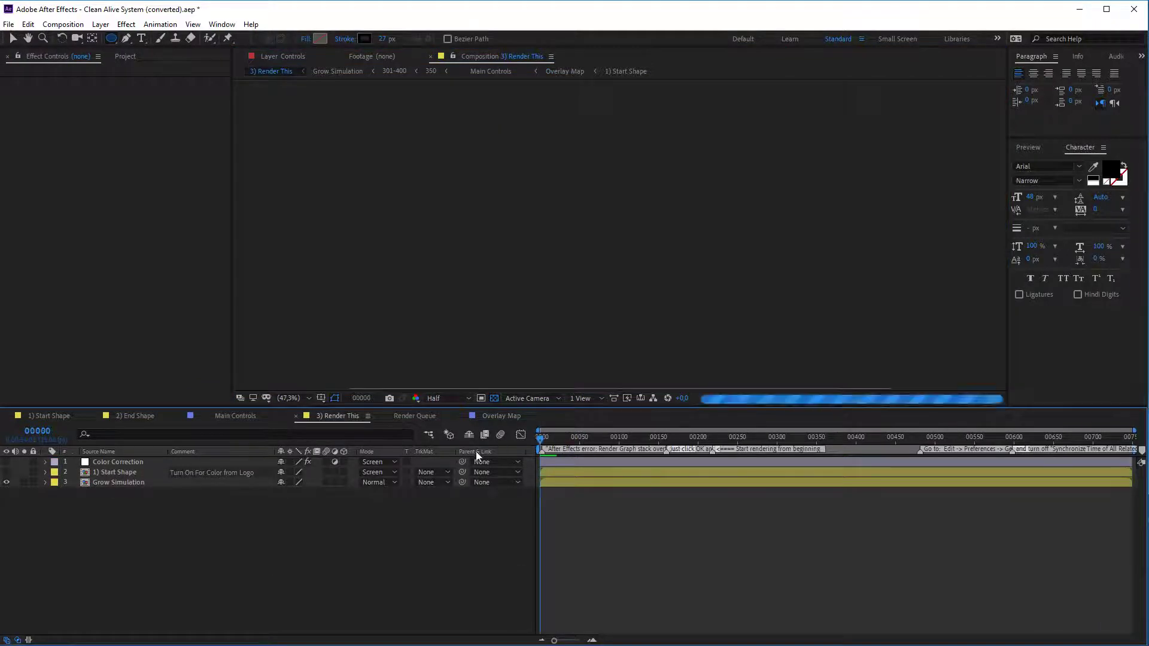
# Play the Render This star-maze preview, stop at frame 142, and return to Overlay Map
pyautogui.press('space')
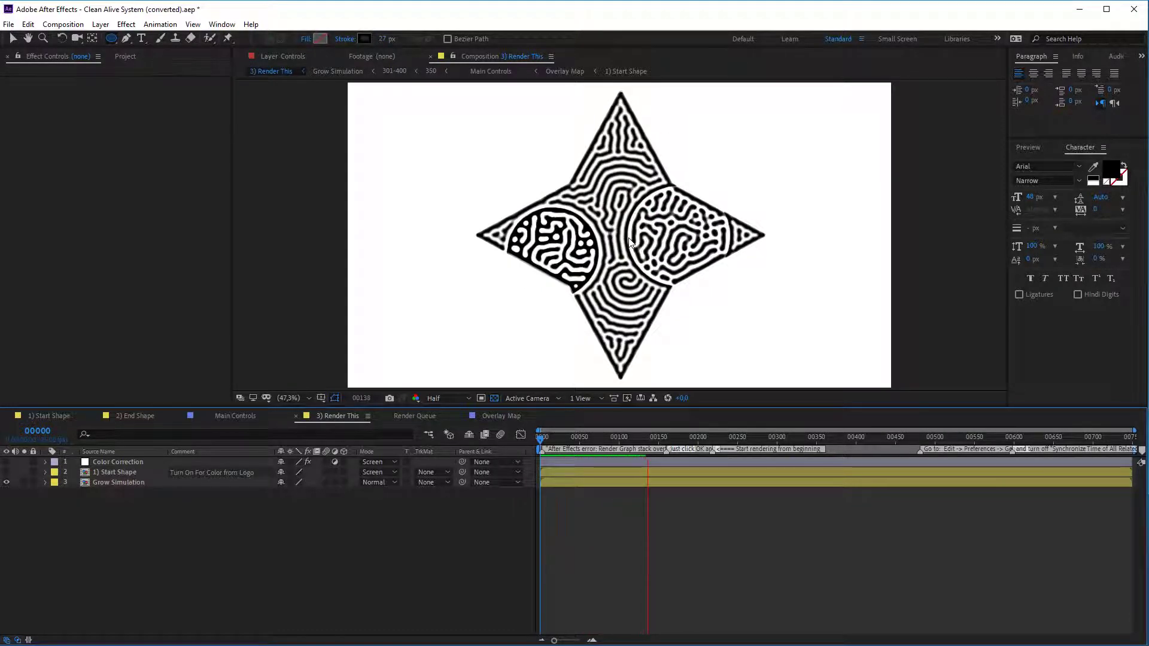
pyautogui.press('space')
pyautogui.scroll(3, 616, 239)
pyautogui.scroll(-2, 615, 238)
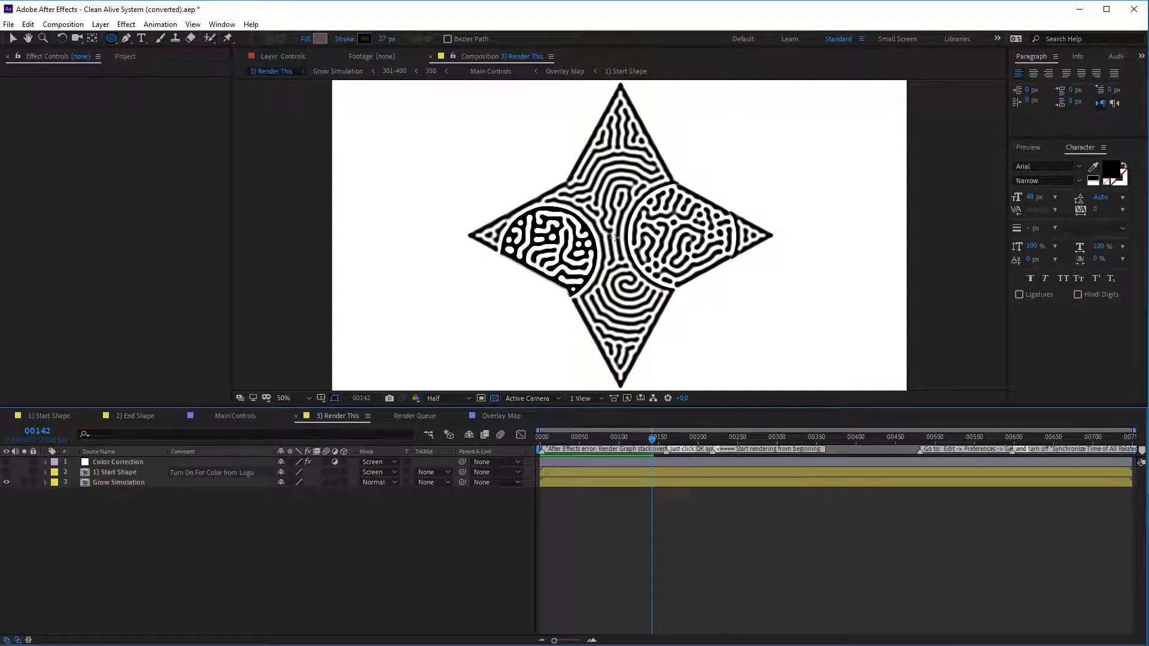
pyautogui.click(499, 415)
# Delete the White Solid 5 and Black Solid 14 circle layers from Overlay Map
pyautogui.click(124, 461)
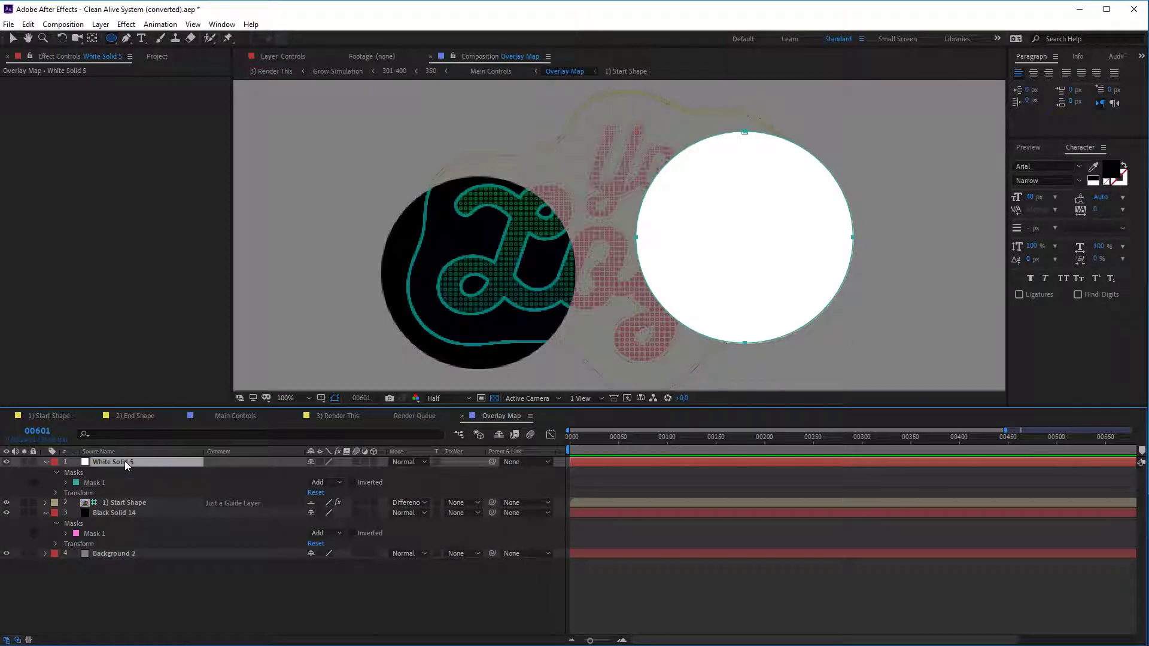
pyautogui.press('Delete')
pyautogui.click(130, 475)
pyautogui.press('Delete')
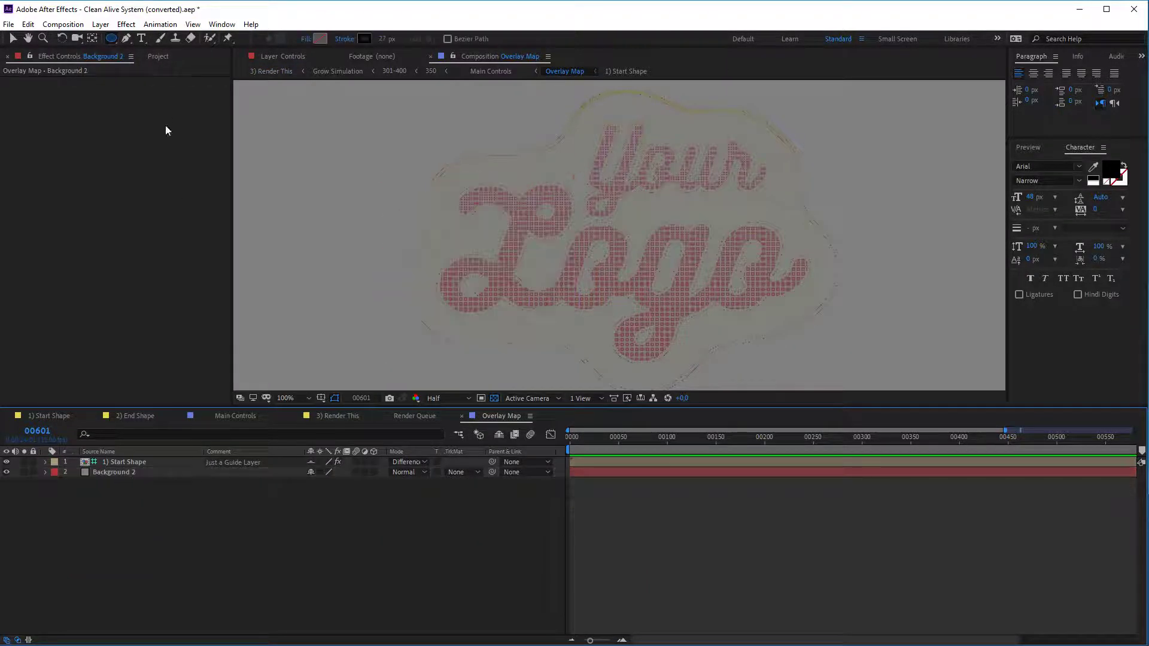
# Open the Vector Map composition and add a full-frame White Solid 6
pyautogui.click(158, 56)
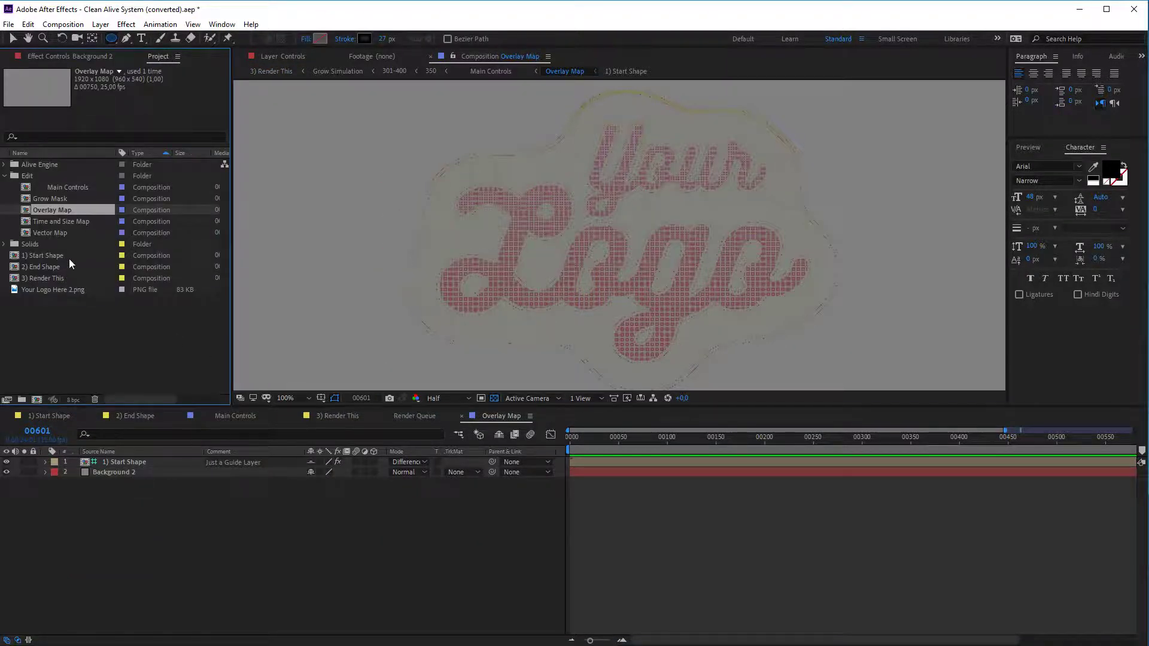
pyautogui.doubleClick(78, 232)
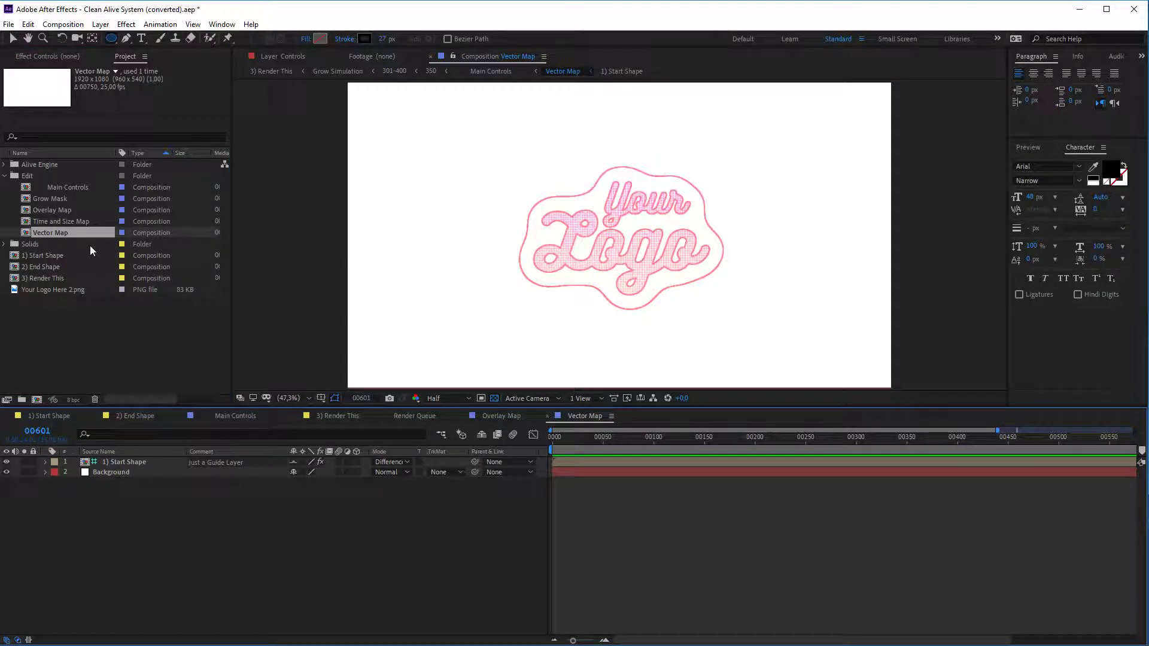
pyautogui.rightClick(134, 550)
pyautogui.moveTo(240, 559)
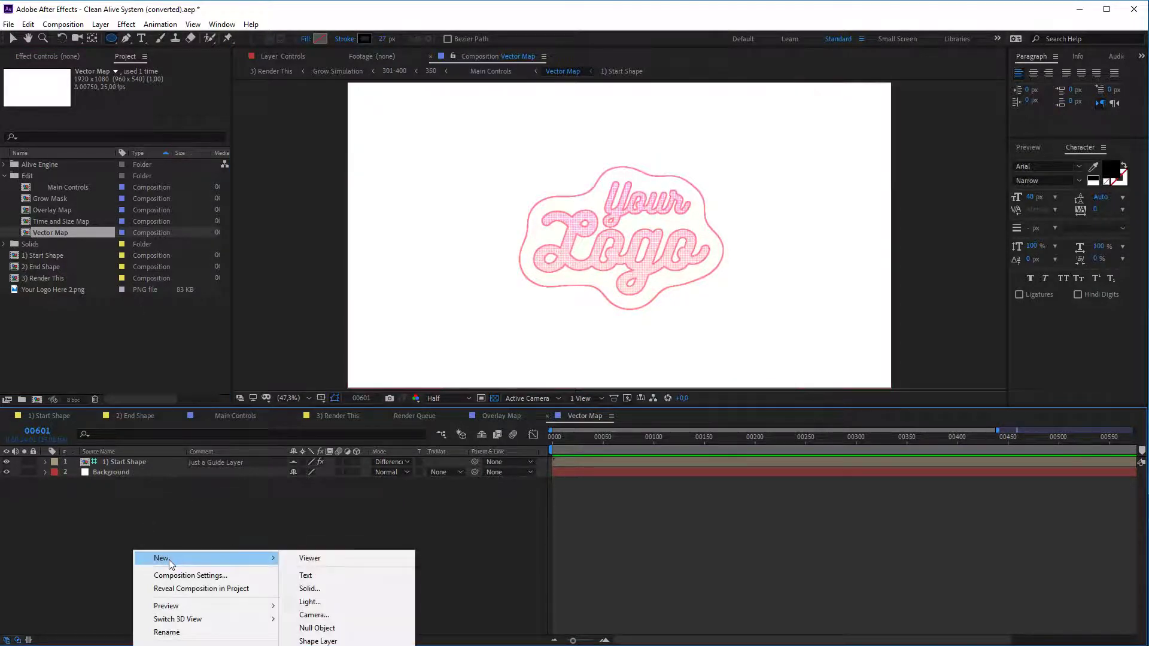
pyautogui.click(343, 589)
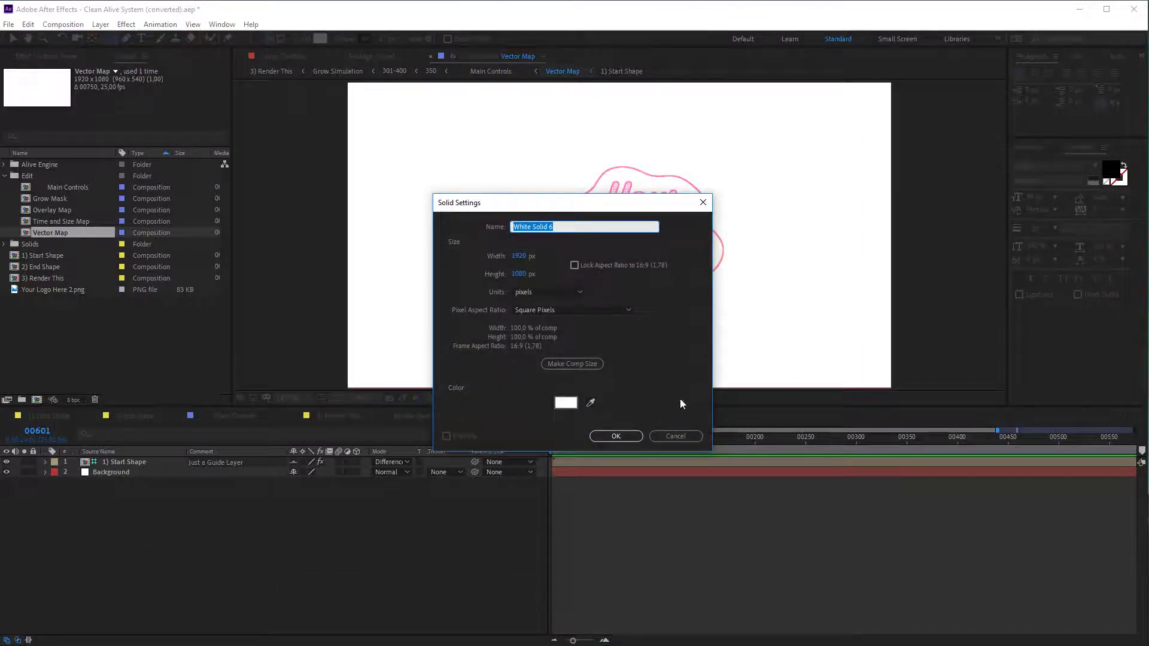
pyautogui.click(615, 436)
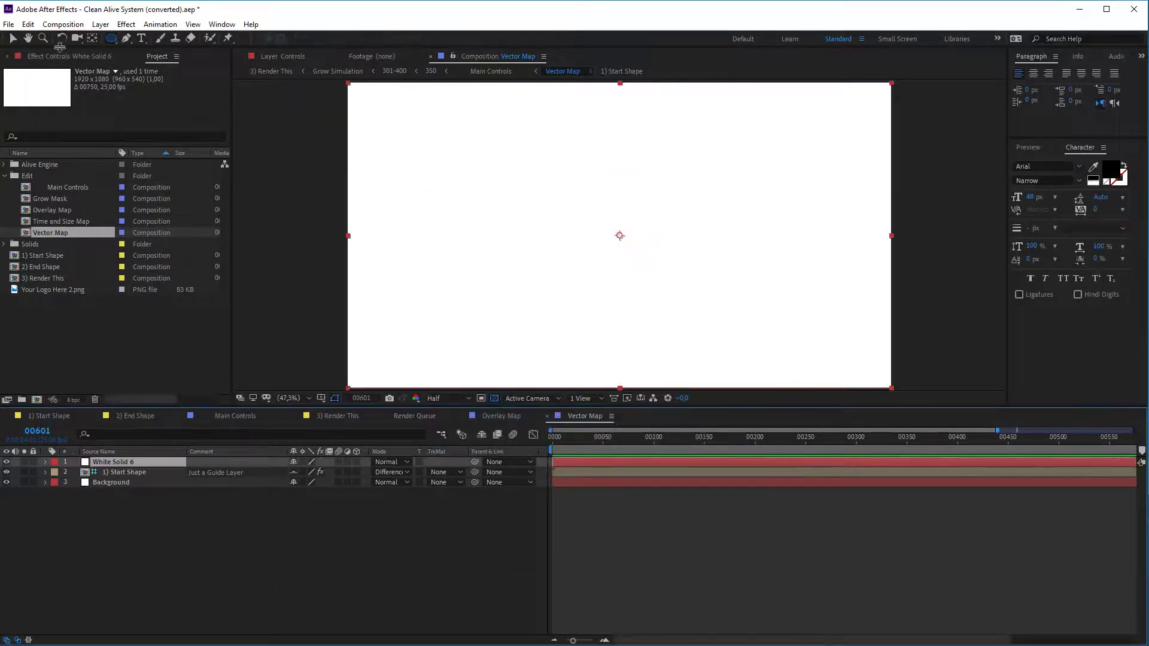
# Return to the Selection tool and bring up the effects list for White Solid 6
pyautogui.click(43, 38)
pyautogui.click(110, 37)
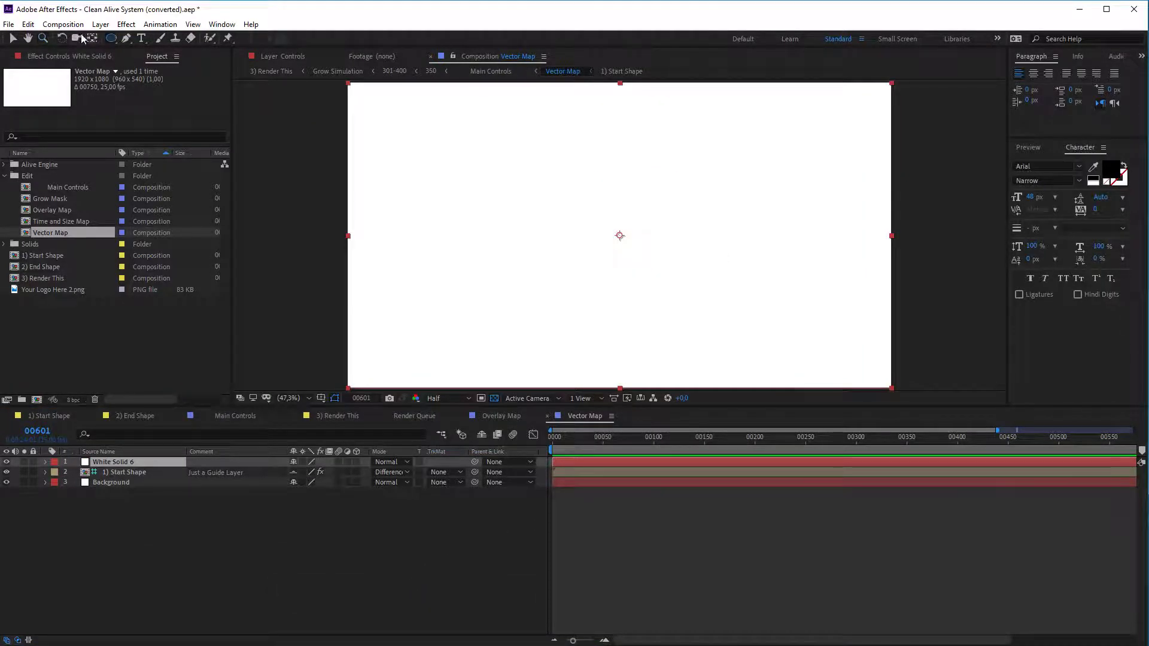
pyautogui.click(14, 39)
pyautogui.click(79, 58)
pyautogui.rightClick(89, 188)
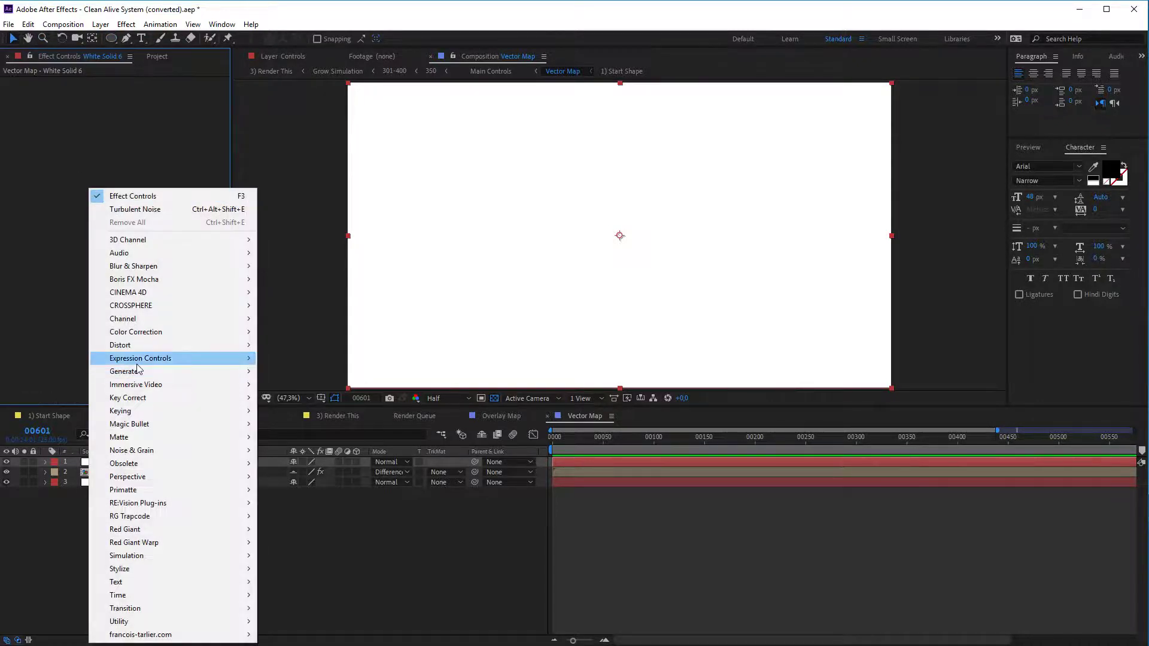
# Search 'ramp' in the quick effect search and apply Gradient Ramp to White Solid 6
pyautogui.moveTo(134, 374)
pyautogui.click(31, 210)
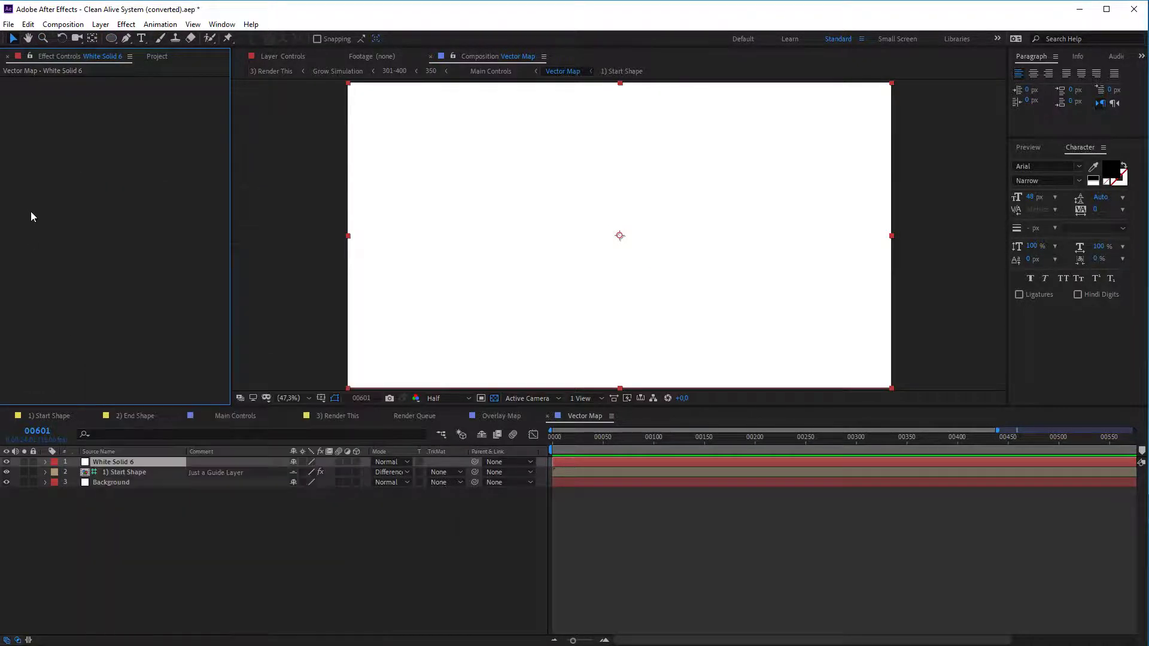
pyautogui.hotkey('ctrl', 'space')
pyautogui.write('ramp')
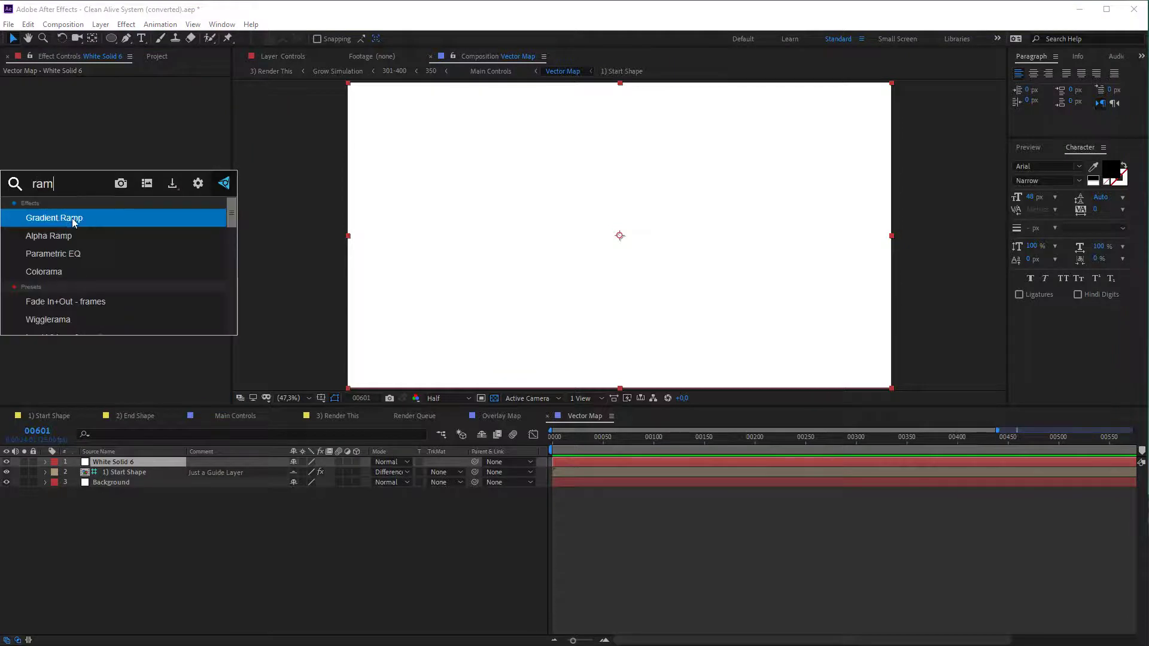
pyautogui.click(112, 223)
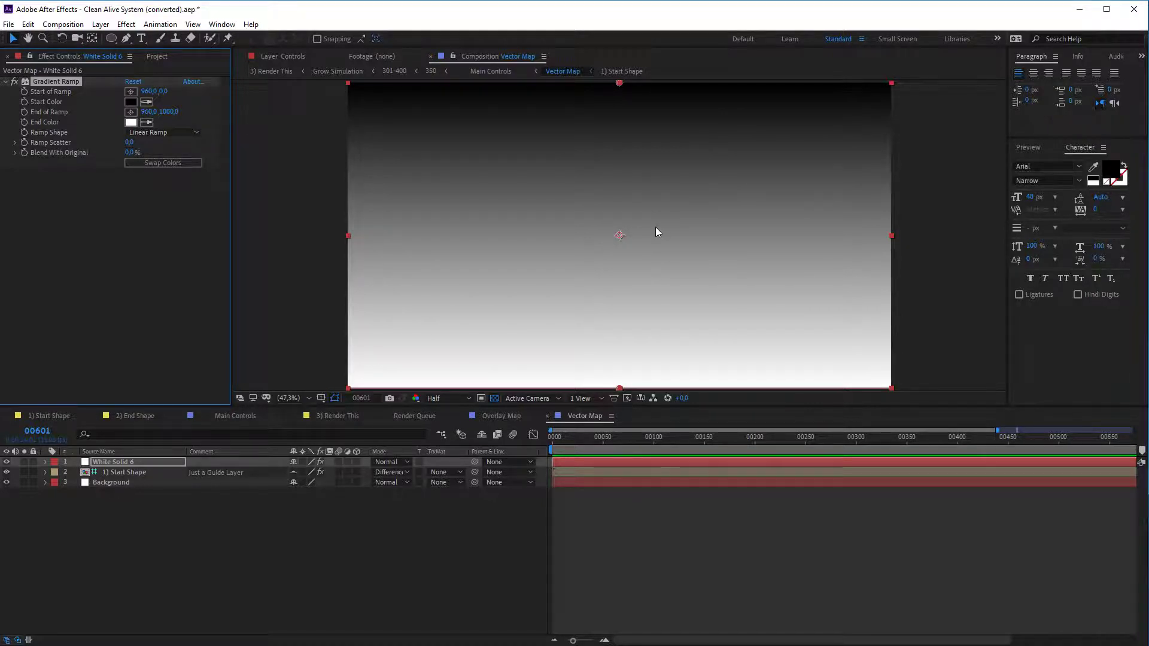
# Preview the maze in 3) Render This and raise Vector Motion to about 7.58
pyautogui.click(328, 415)
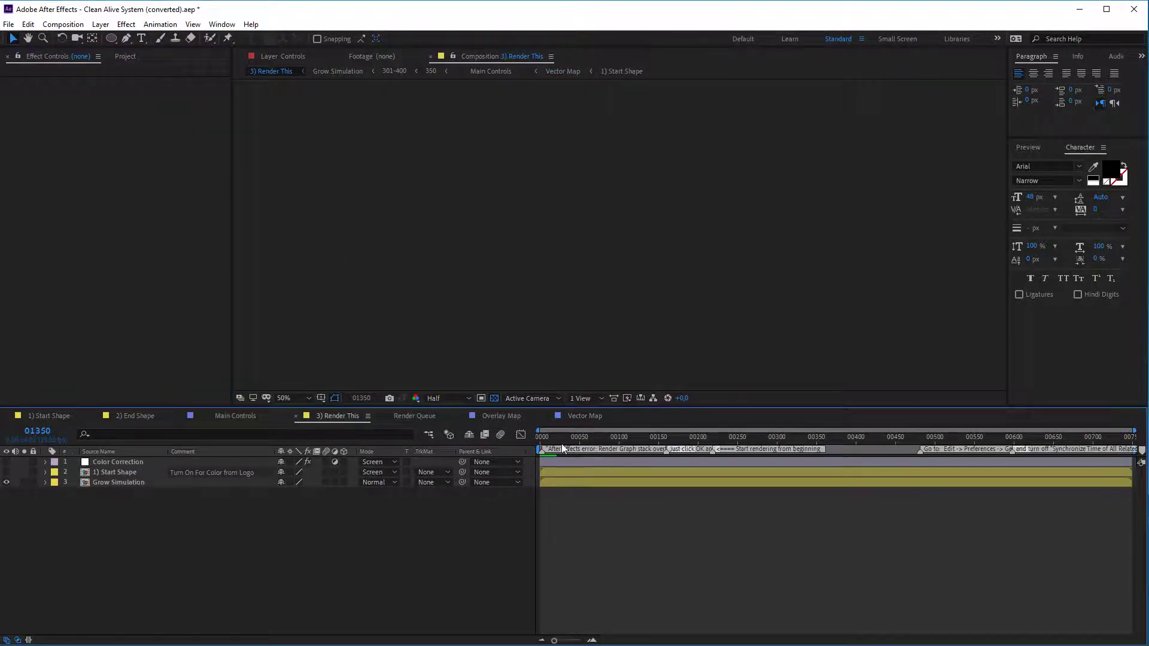
pyautogui.press('space')
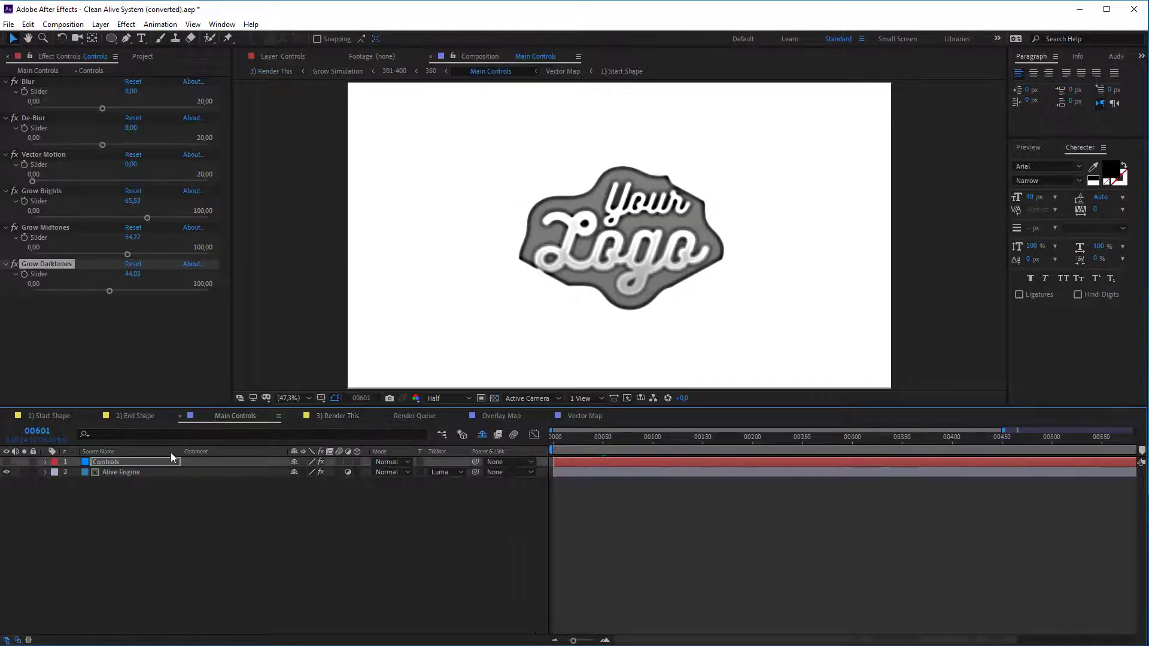
pyautogui.moveTo(52, 181); pyautogui.dragTo(99, 182)
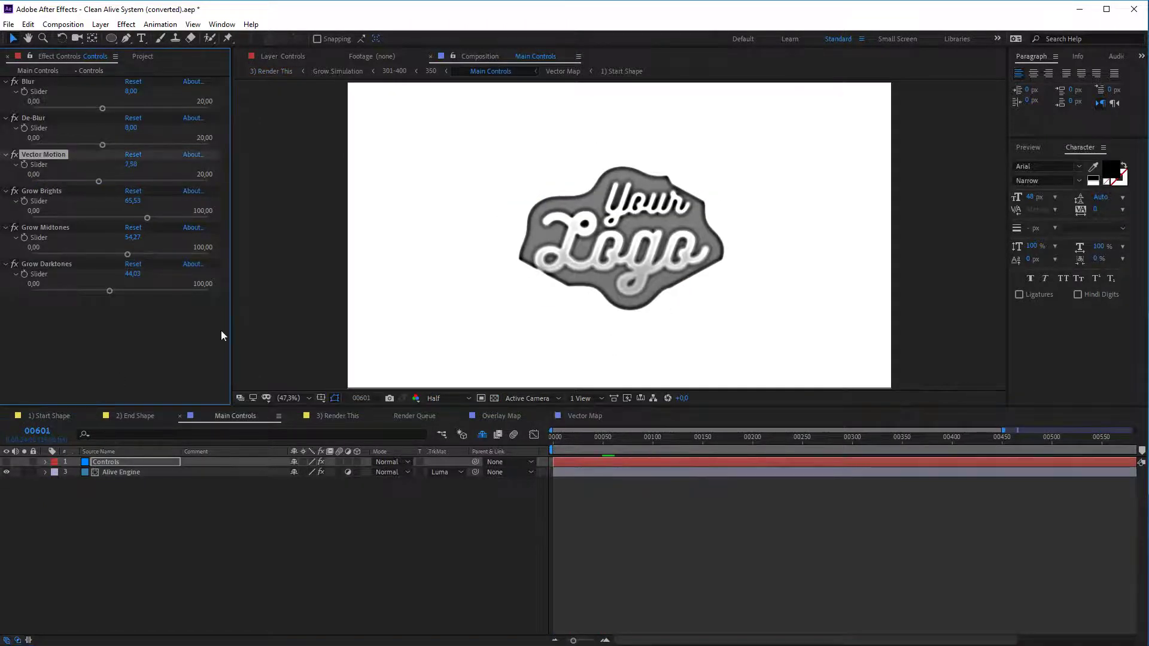
pyautogui.click(339, 418)
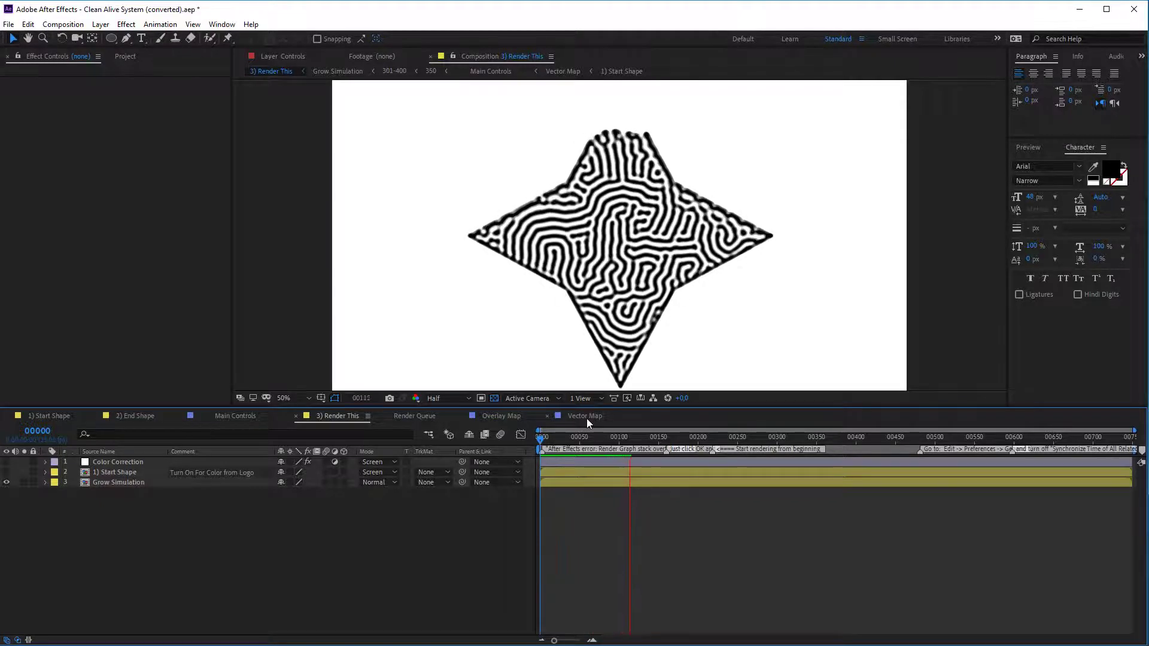
# Lower Vector Motion slightly on the Controls layer, re-preview the maze, and bring up Vector Map
pyautogui.click(219, 418)
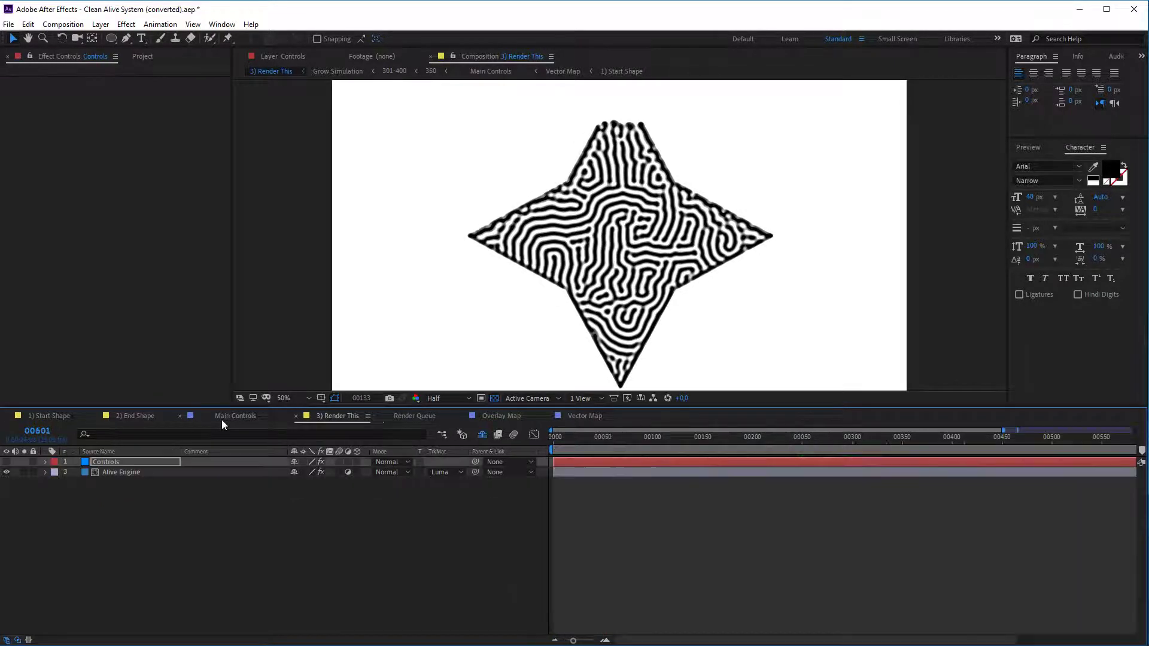
pyautogui.click(113, 463)
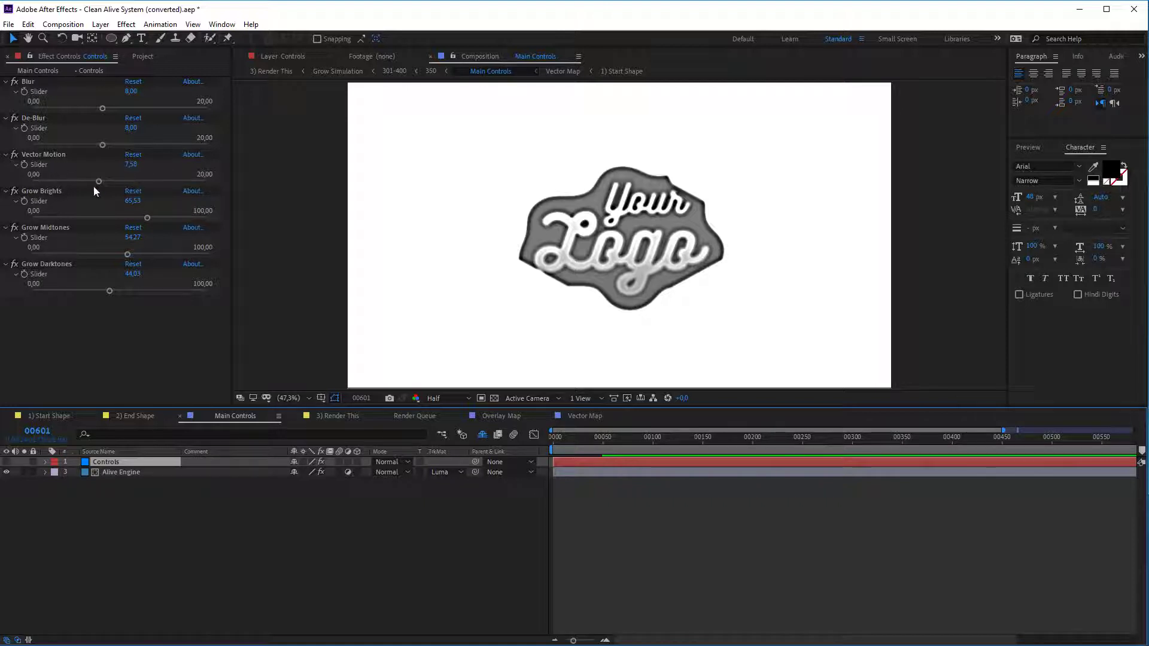
pyautogui.moveTo(98, 181)
pyautogui.mouseDown()
pyautogui.moveTo(116, 179)
pyautogui.moveTo(81, 175)
pyautogui.mouseUp()
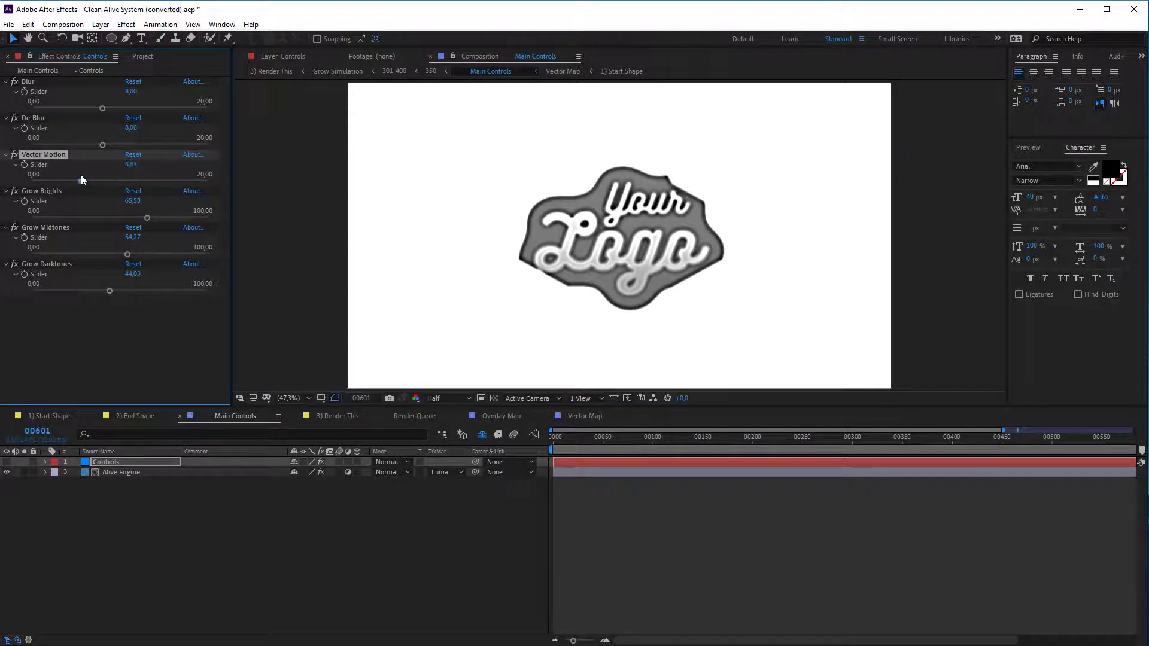
pyautogui.click(370, 416)
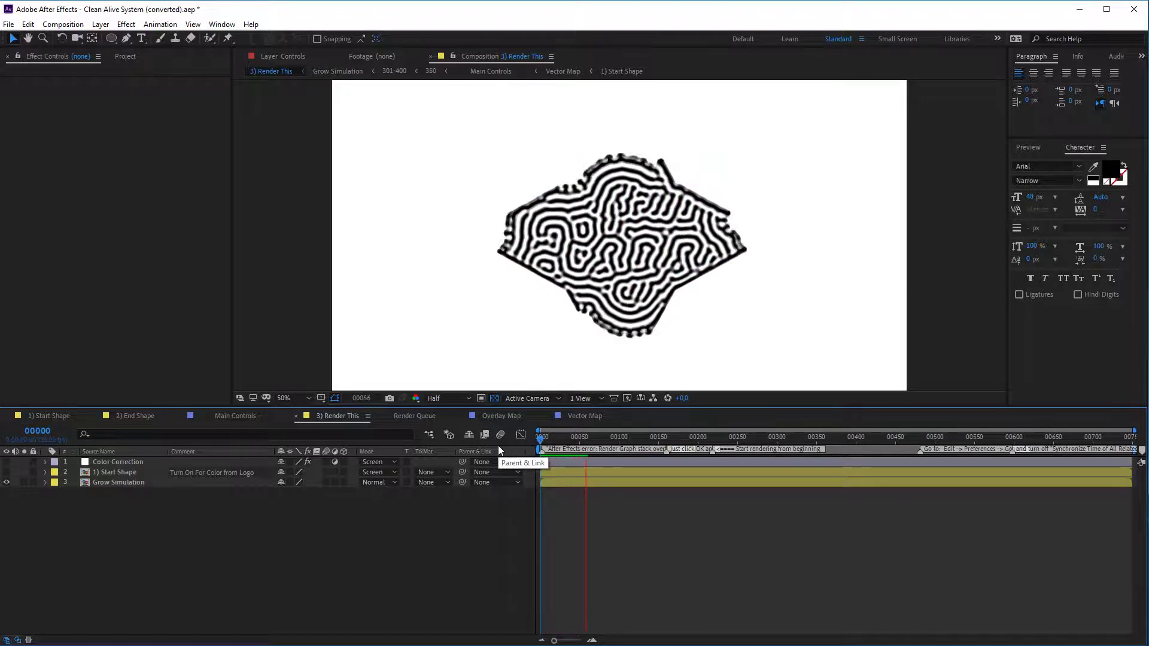
pyautogui.press('space')
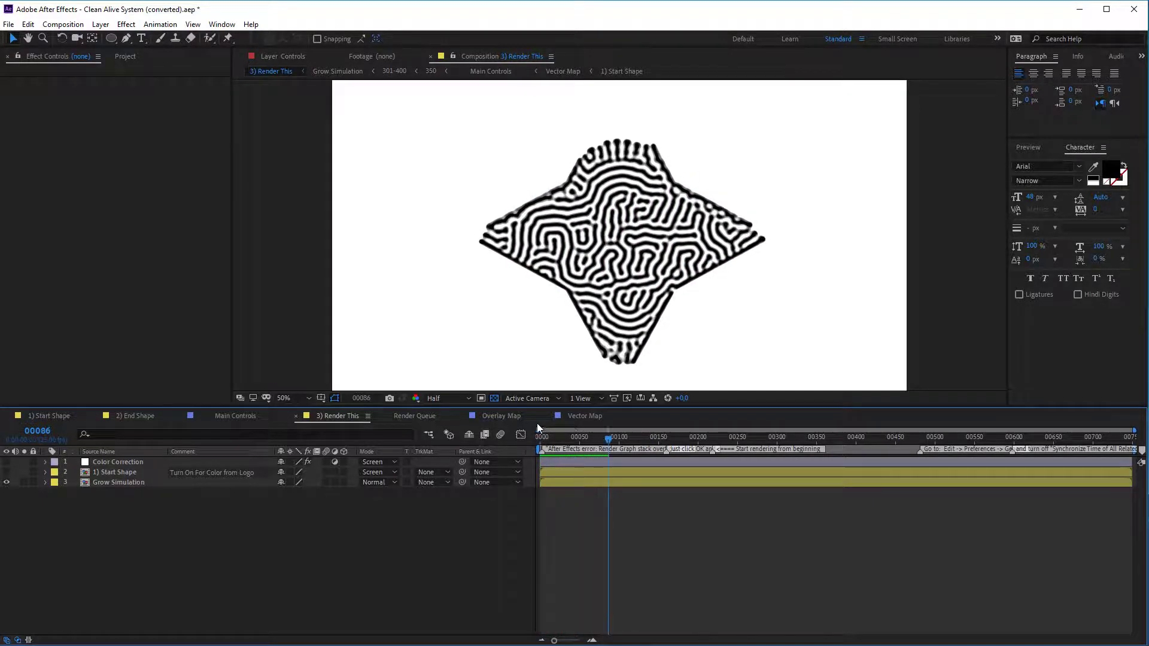
pyautogui.click(575, 415)
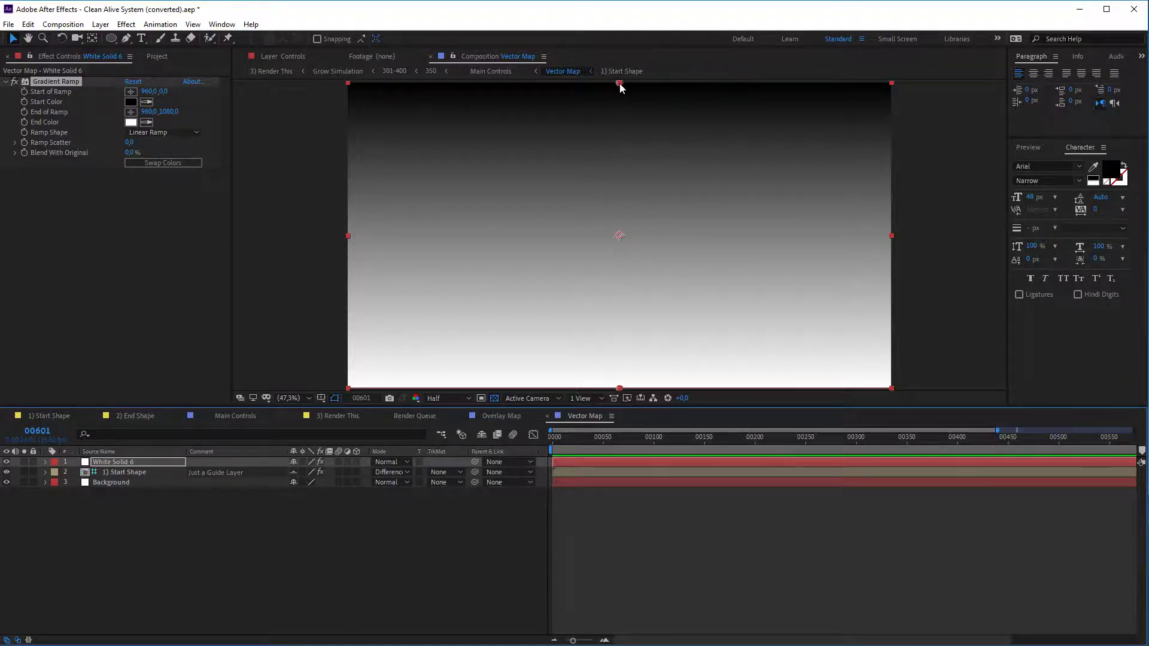
# Move the Gradient Ramp start point left and end point to the right edge, checking frame 55
pyautogui.moveTo(619, 83); pyautogui.dragTo(358, 238)
pyautogui.moveTo(620, 387); pyautogui.dragTo(902, 250)
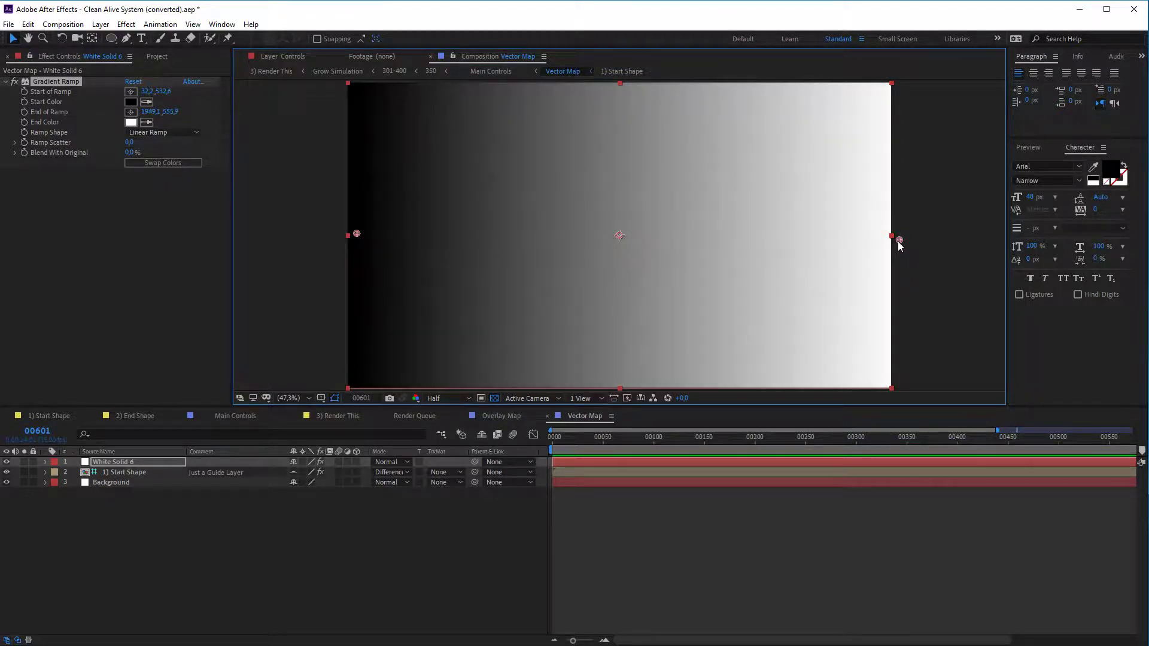
pyautogui.click(346, 416)
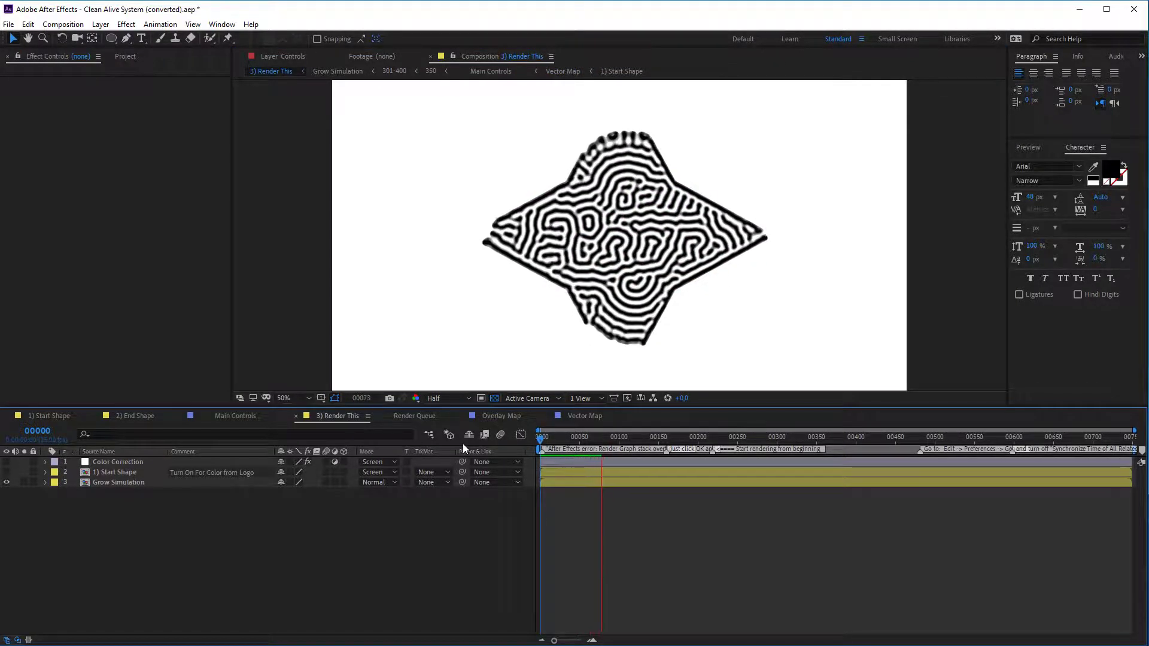
pyautogui.click(583, 440)
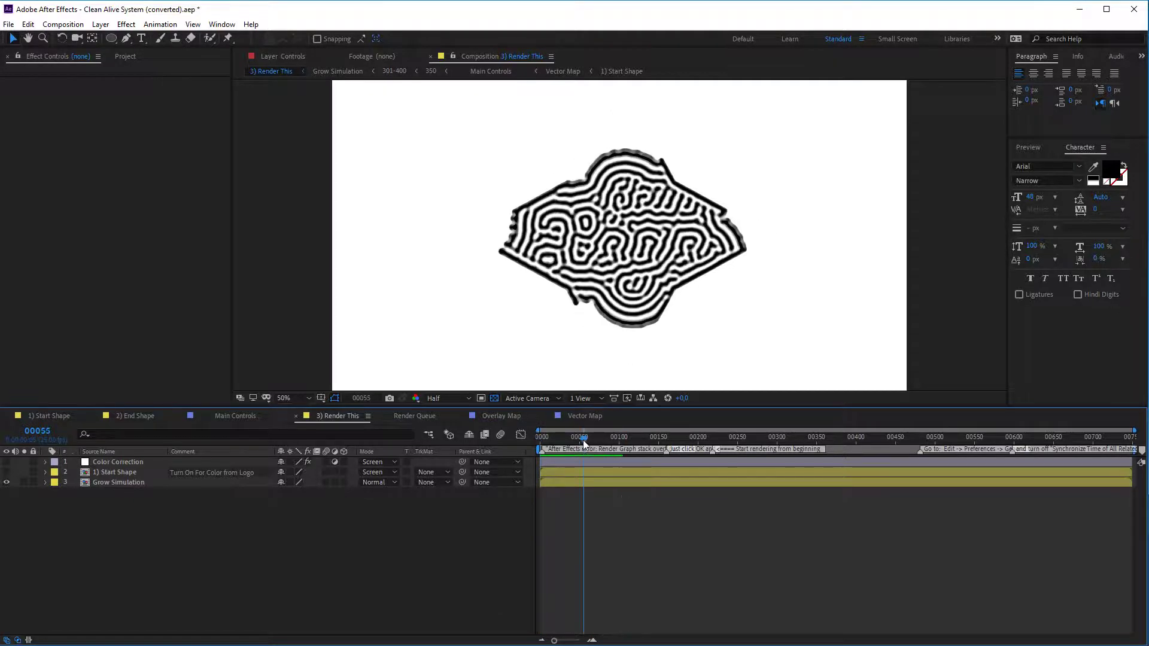
# Compare Main Controls with 3) Render This, stop the preview, and return to Vector Map
pyautogui.click(235, 416)
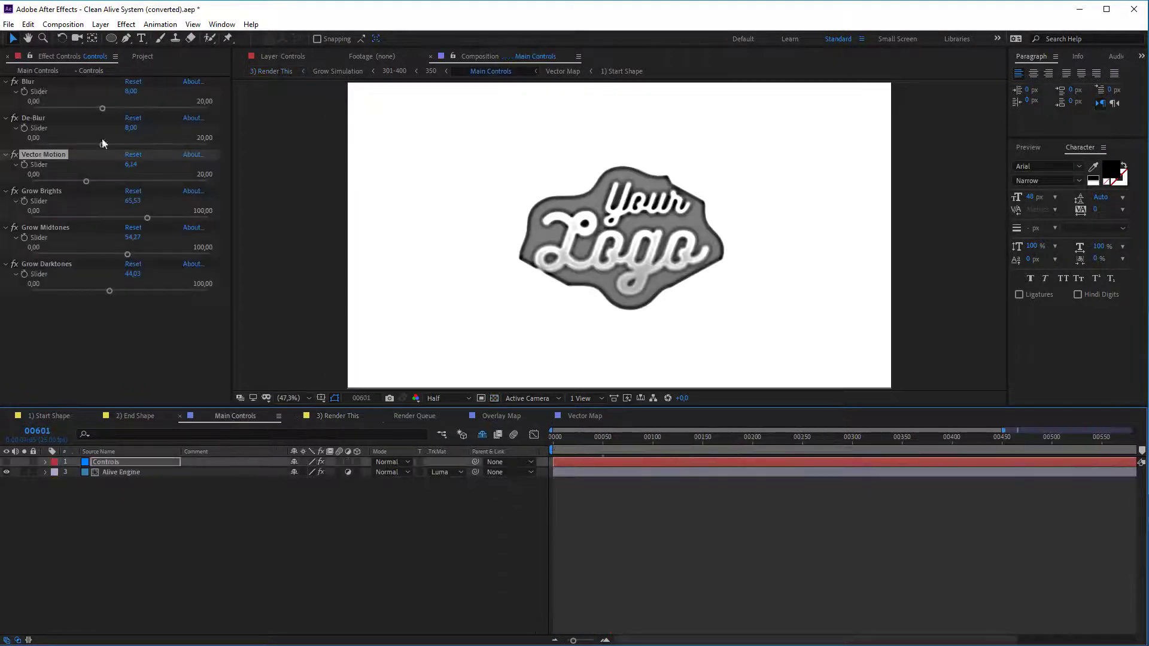
pyautogui.click(337, 416)
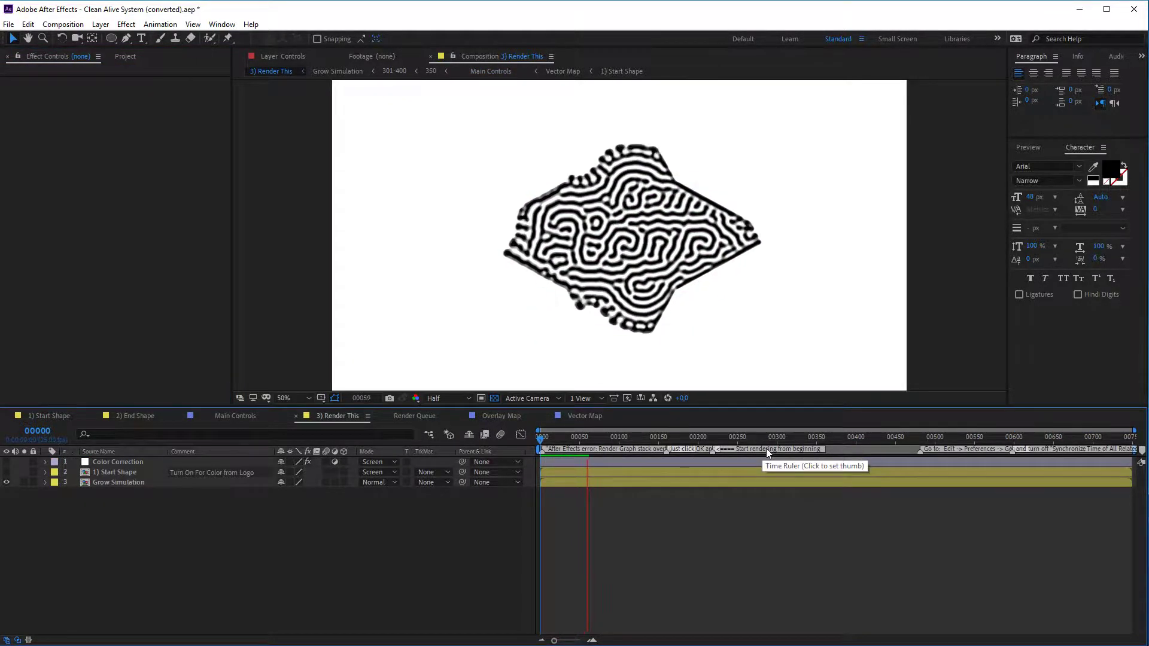
pyautogui.press('space')
pyautogui.click(576, 421)
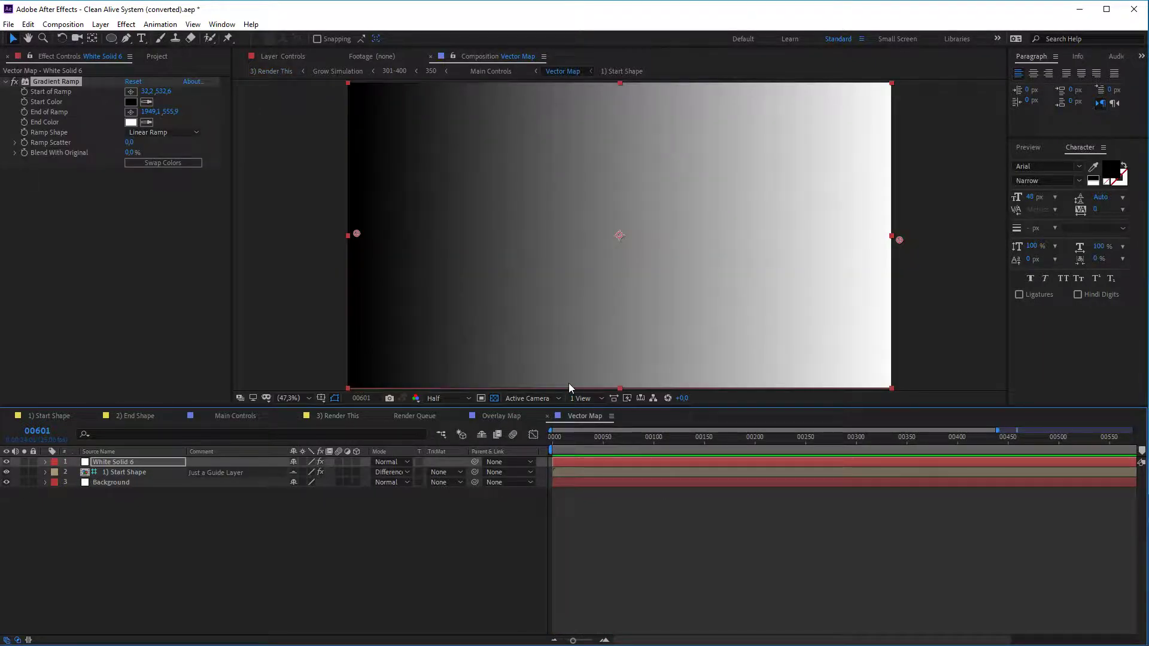
# Replace White Solid 6's Gradient Ramp with Turbulent Noise
pyautogui.click(109, 301)
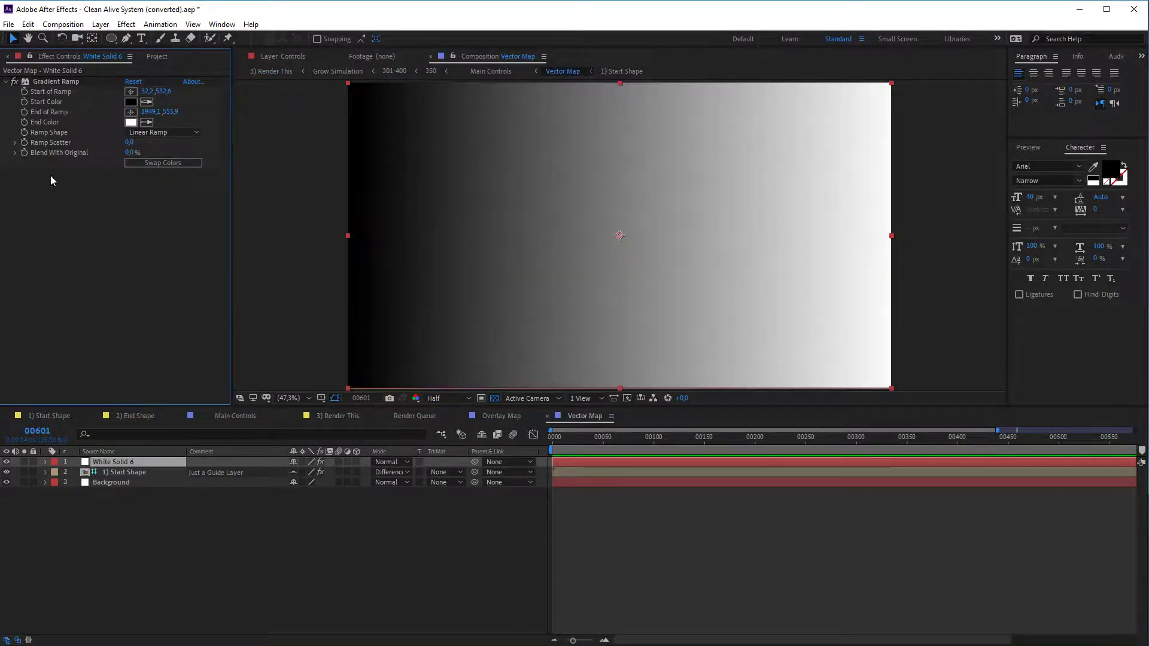
pyautogui.click(46, 81)
pyautogui.press('Delete')
pyautogui.hotkey('ctrl', 'space')
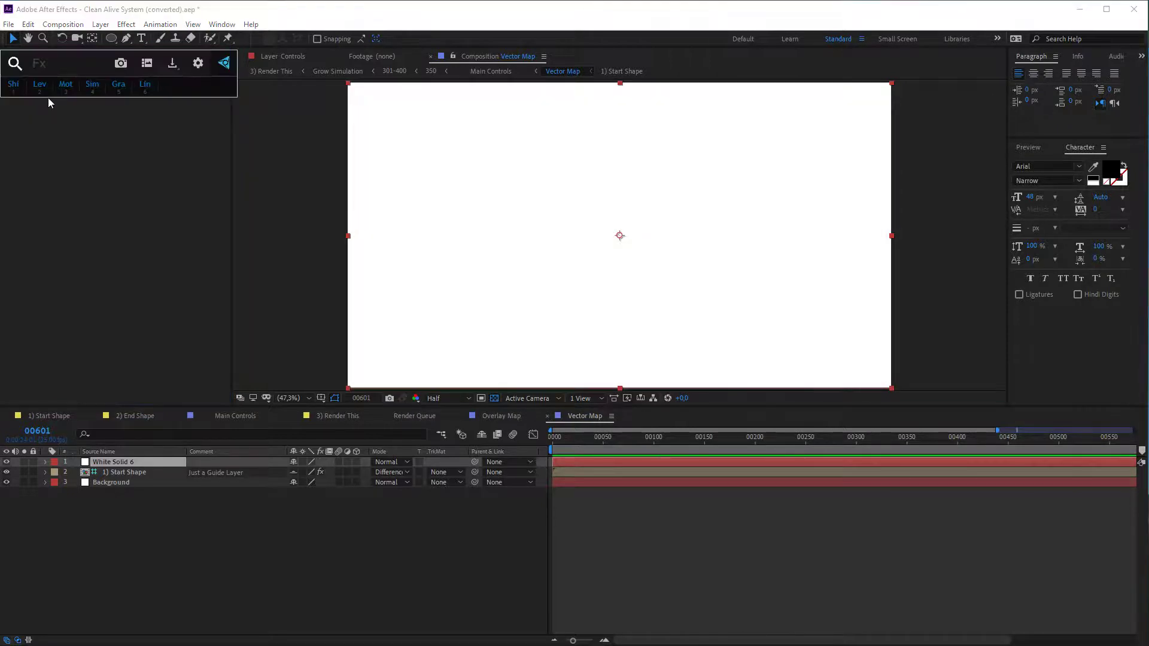
pyautogui.click(68, 115)
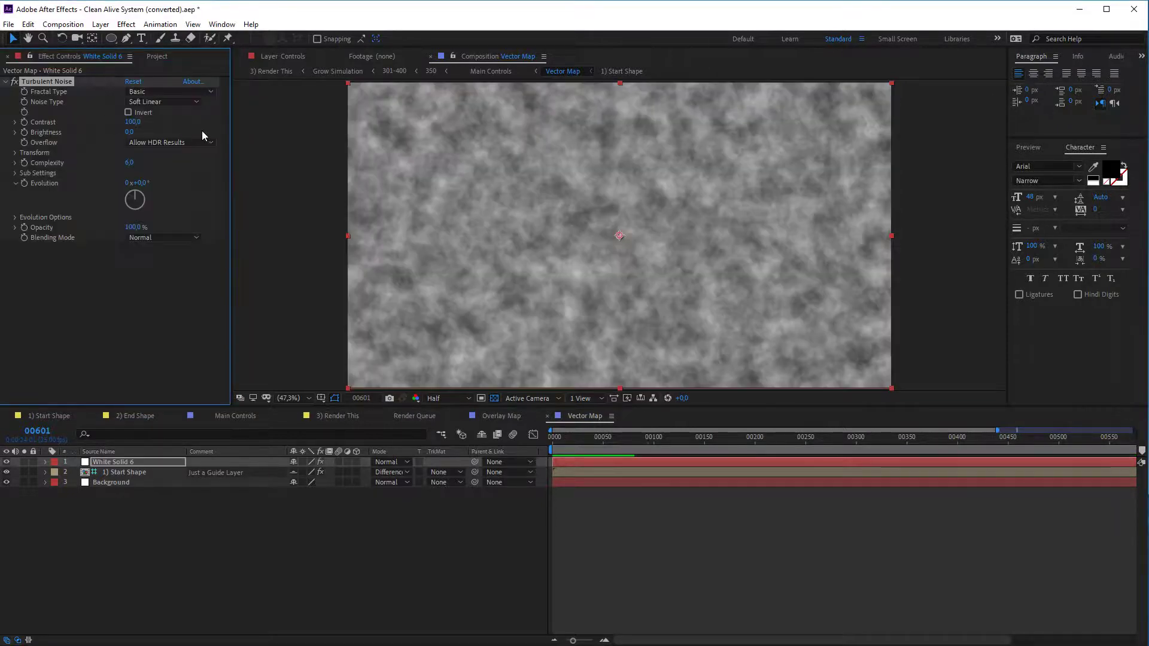
# Set Turbulent Noise Complexity to 1 and raise Contrast to 265, then view 3) Render This
pyautogui.click(129, 162)
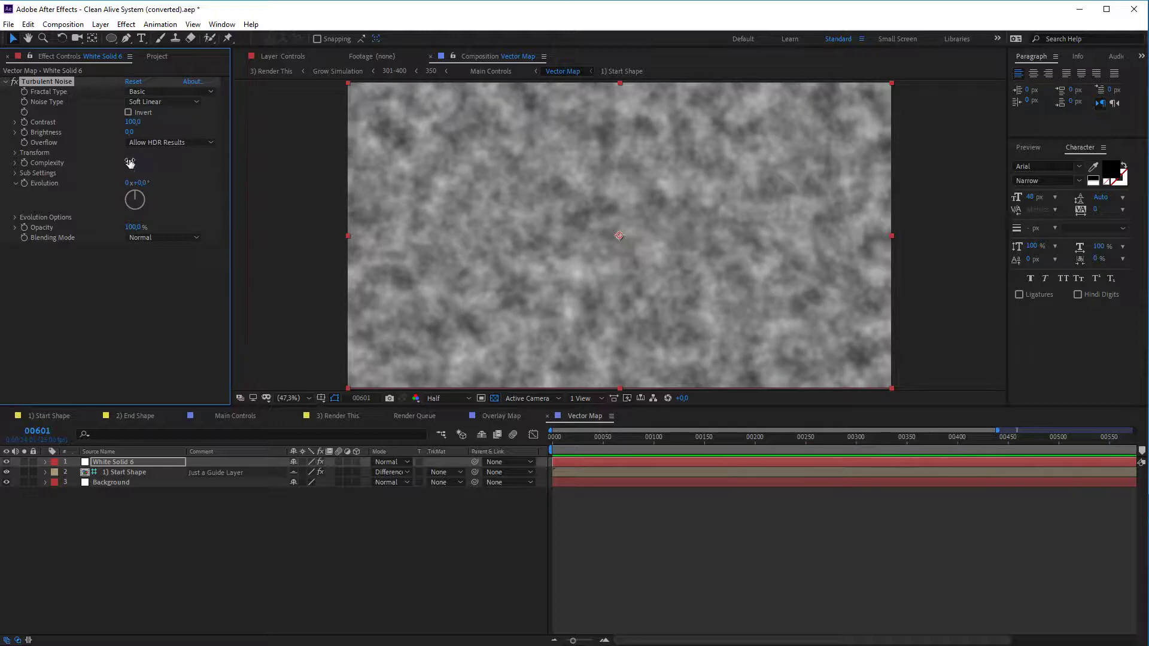
pyautogui.write('1')
pyautogui.press('Return')
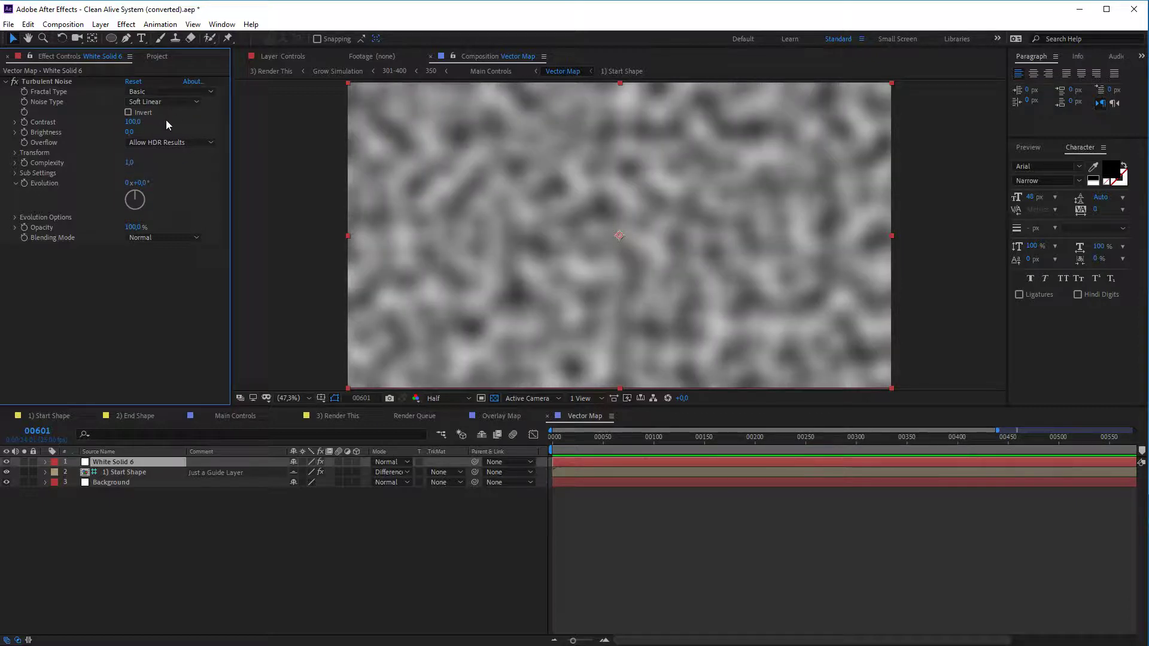
pyautogui.moveTo(133, 122); pyautogui.dragTo(275, 144)
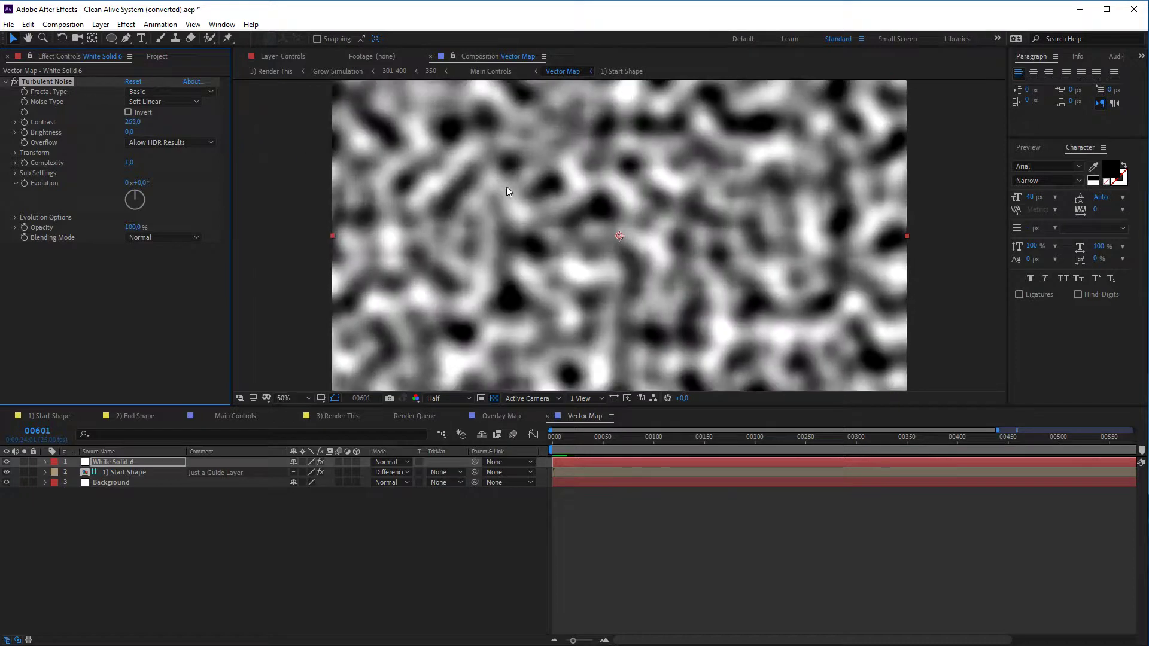
pyautogui.scroll(3, 525, 193)
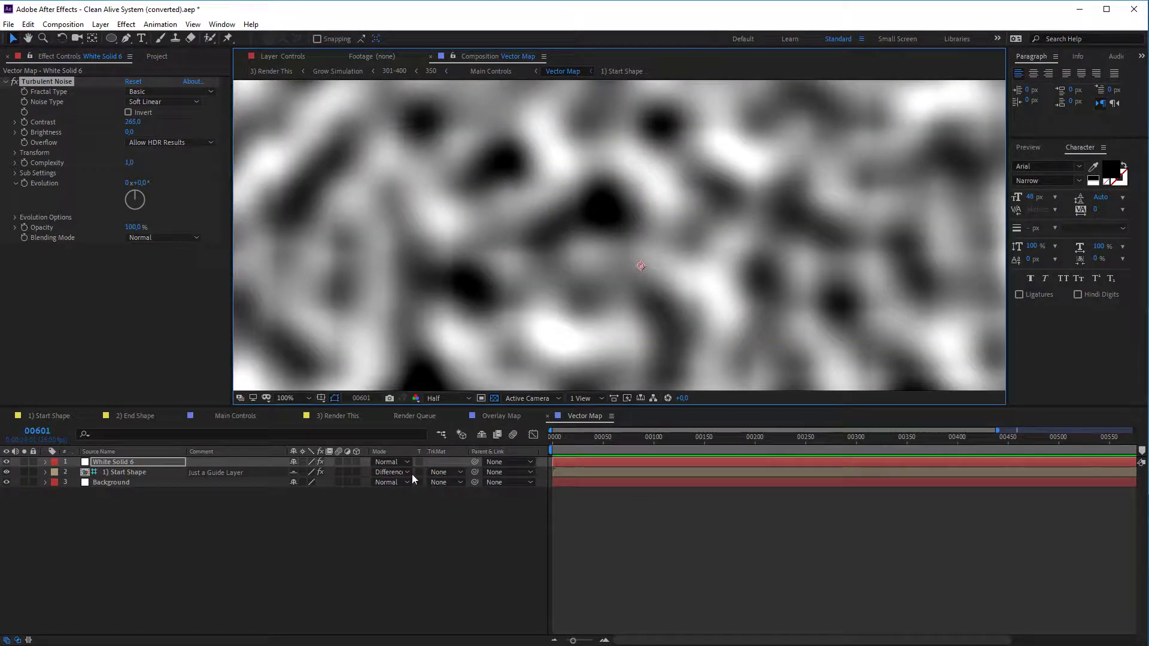
pyautogui.click(346, 414)
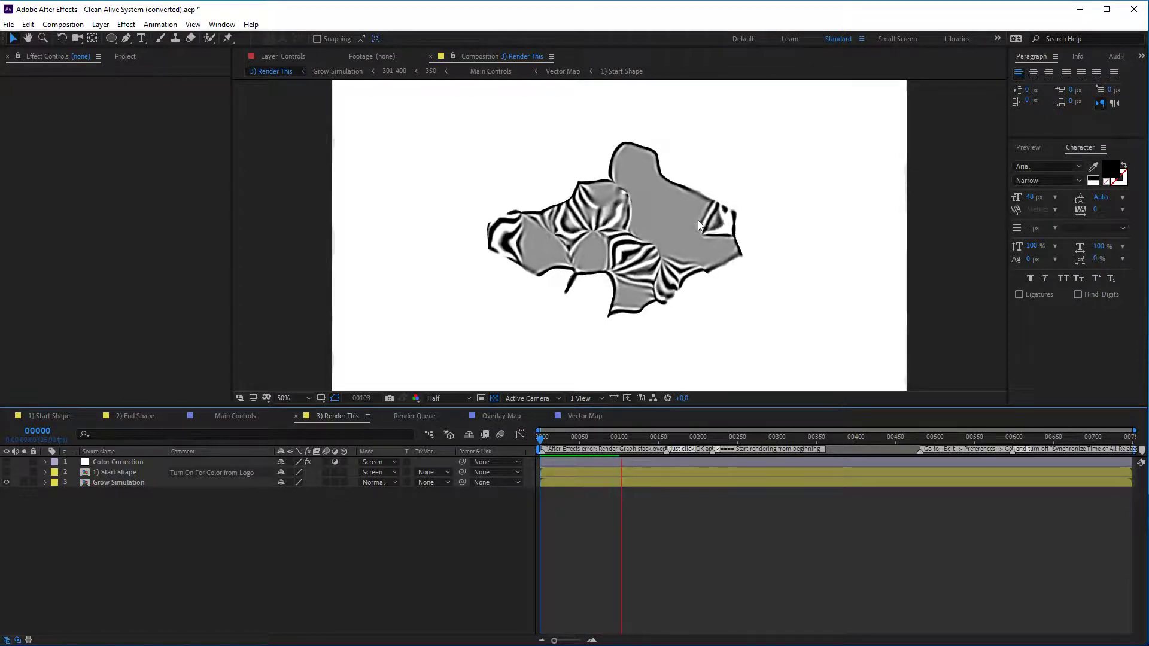
# Lower Vector Motion to 3,34 and preview the star maze in 3) Render This
pyautogui.press('/')
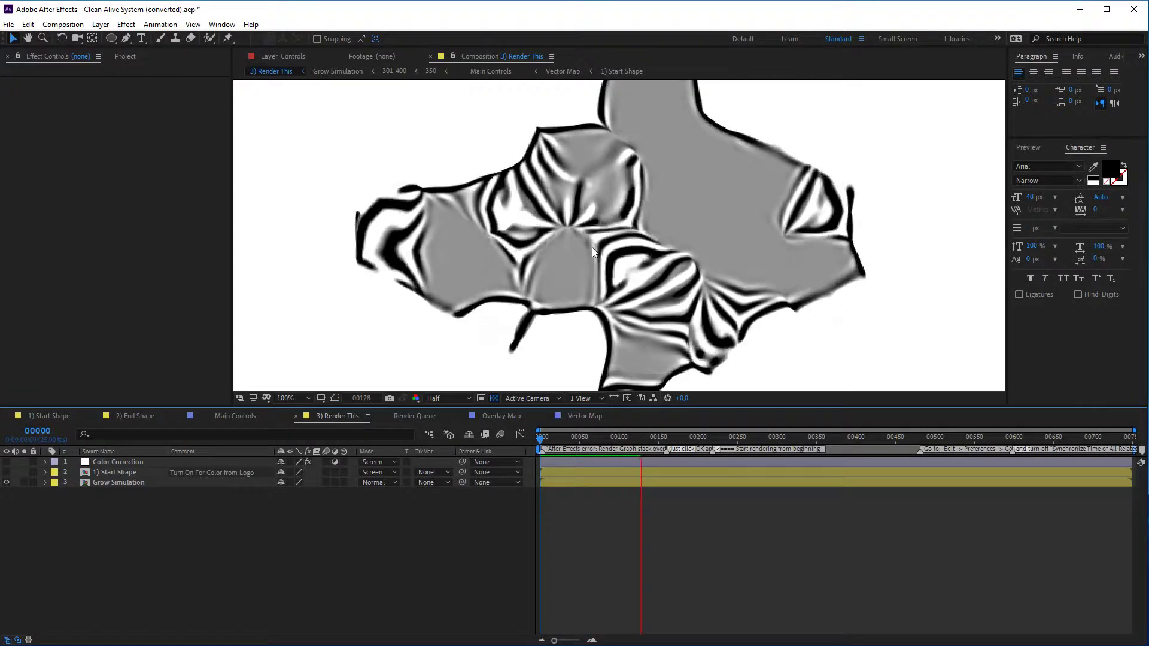
pyautogui.hotkey('shift', '/')
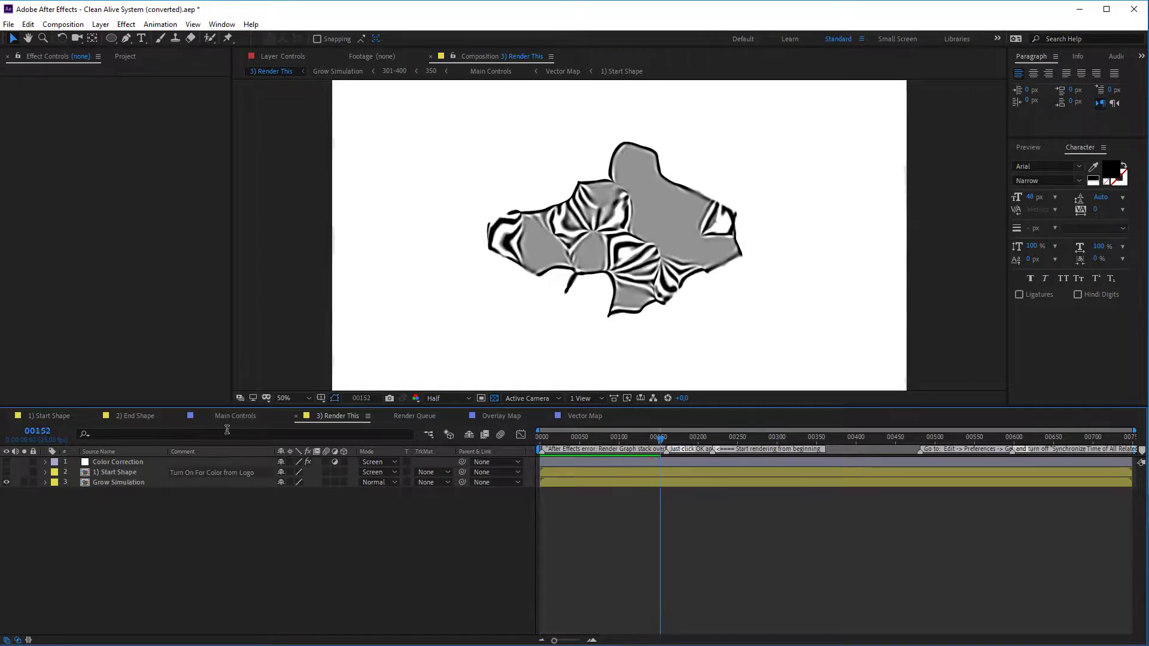
pyautogui.click(236, 416)
pyautogui.moveTo(136, 181); pyautogui.dragTo(62, 181)
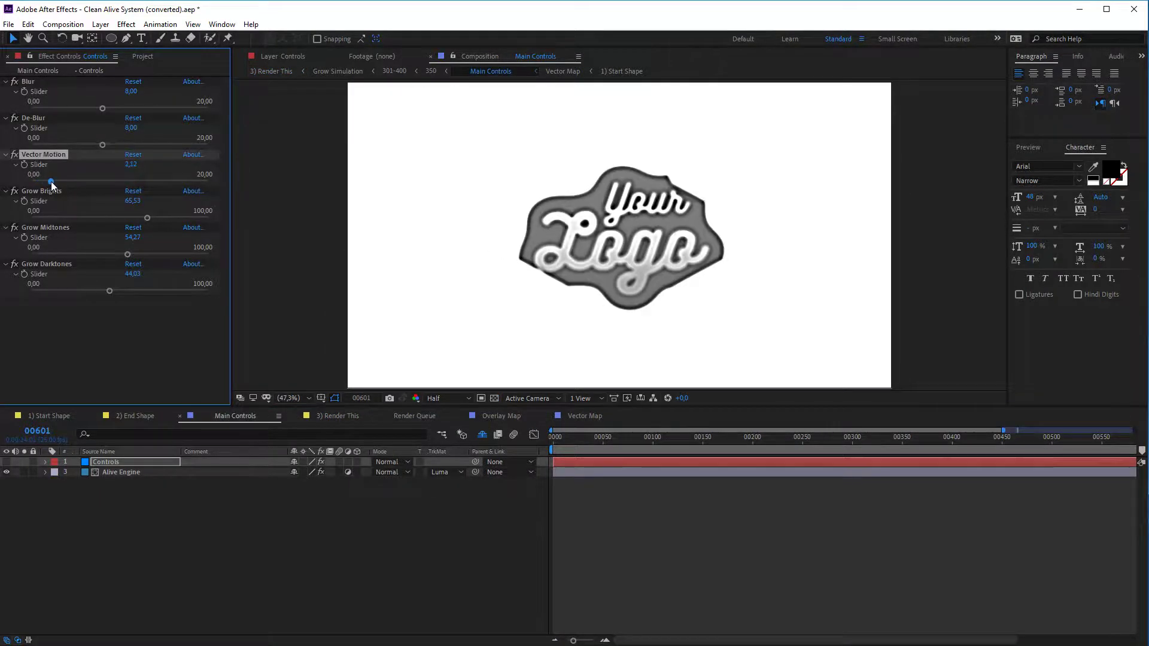
pyautogui.click(314, 418)
pyautogui.press('space')
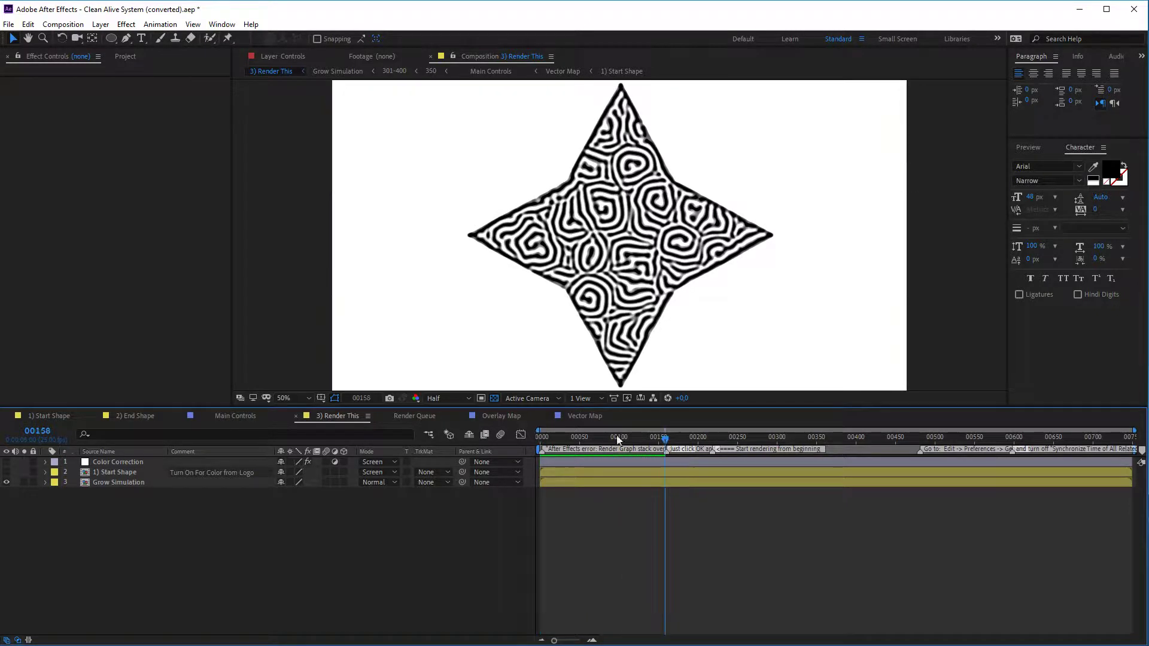
# Stop the preview and cycle through Overlay Map, Vector Map and Main Controls to 2) End Shape
pyautogui.click(499, 421)
pyautogui.click(574, 418)
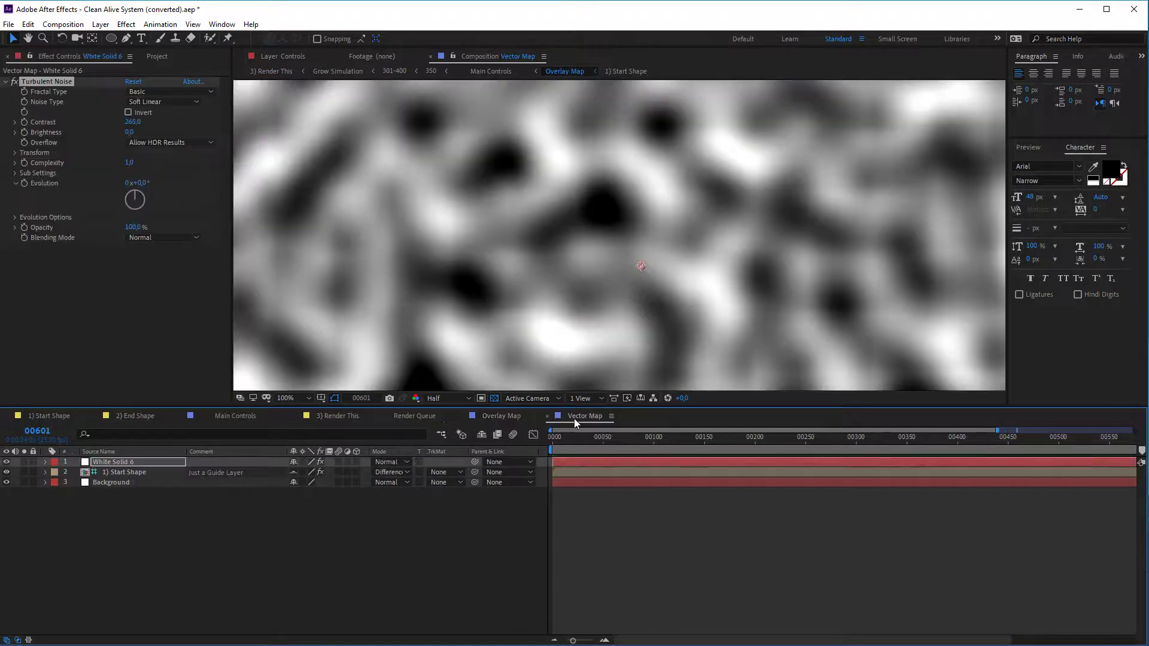
pyautogui.click(343, 416)
pyautogui.click(243, 417)
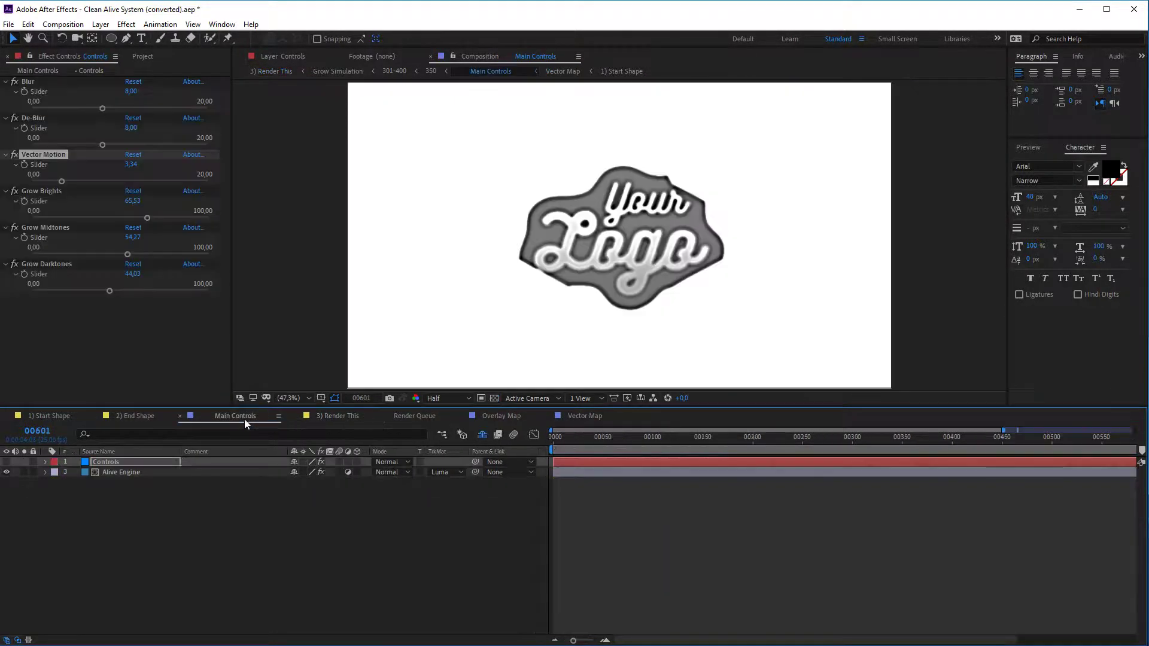
pyautogui.click(142, 417)
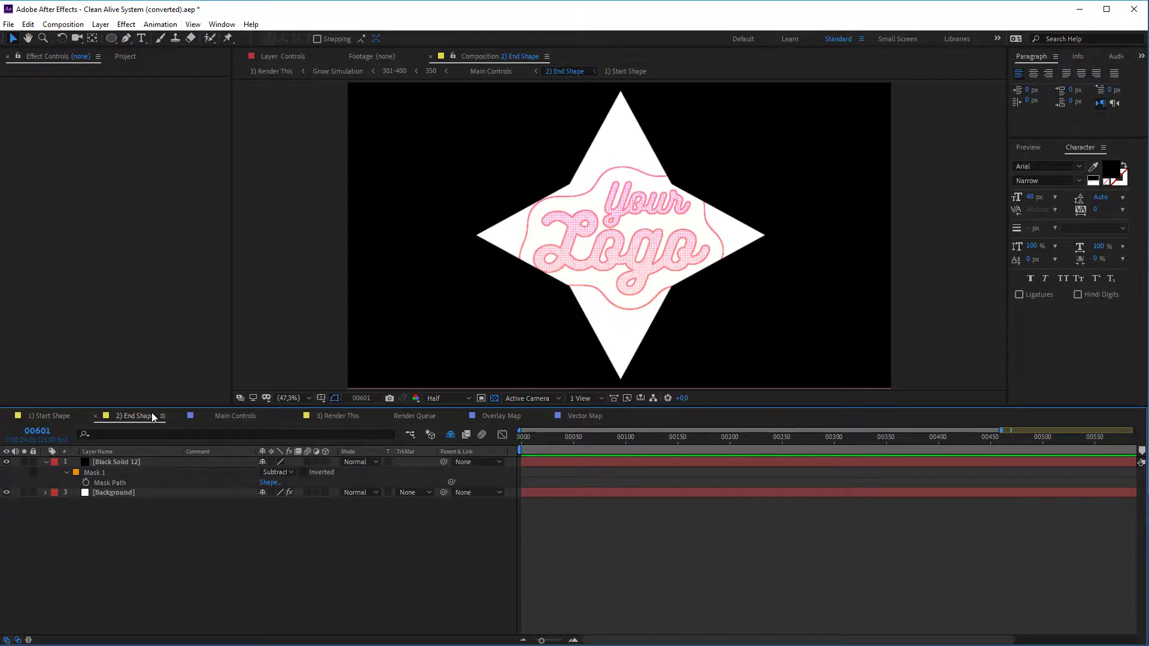
# Give Black Solid 12's star mask a 206 px feather and preview 3) Render This from frame 0
pyautogui.click(119, 465)
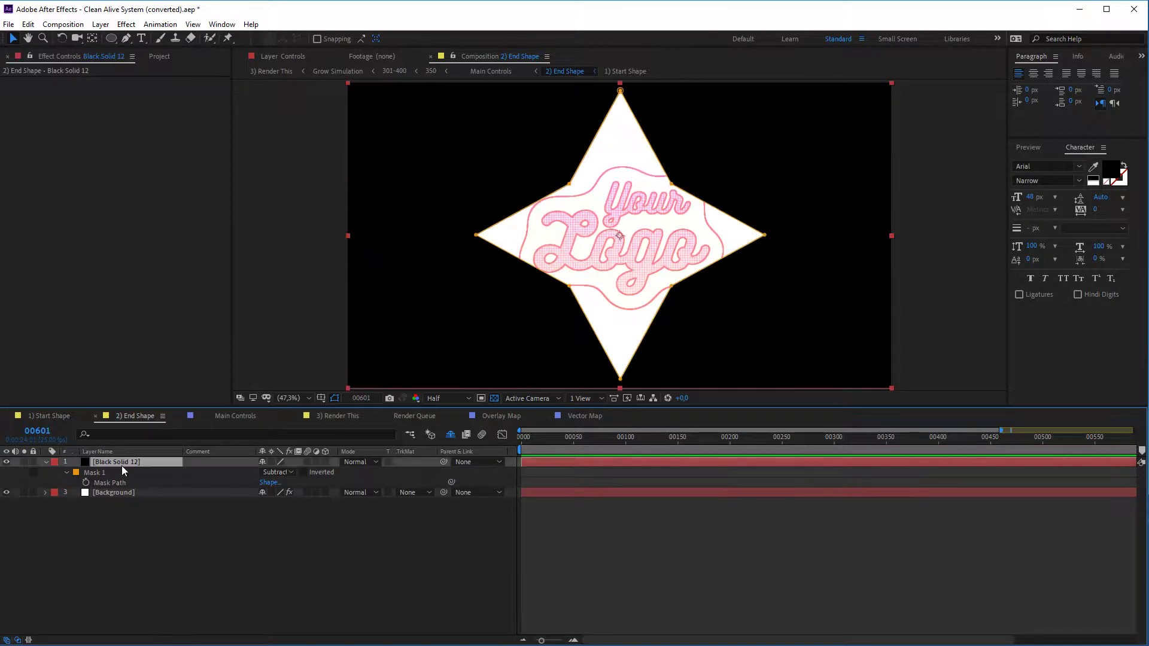
pyautogui.press('m')
pyautogui.press('m')
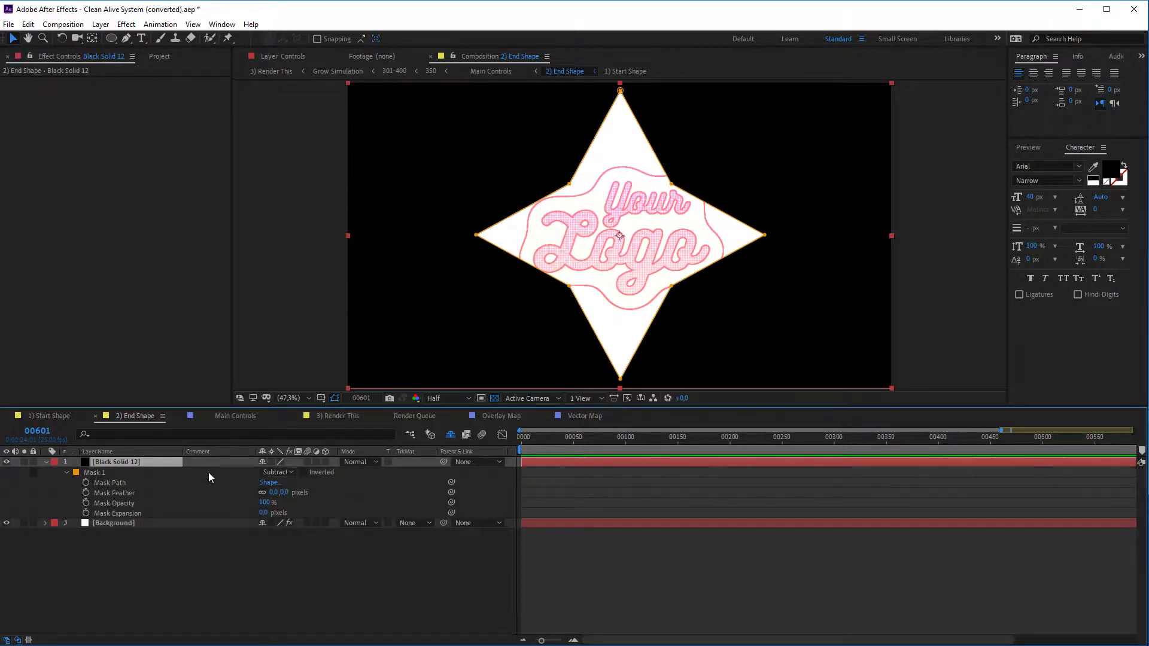
pyautogui.moveTo(279, 496); pyautogui.dragTo(399, 499)
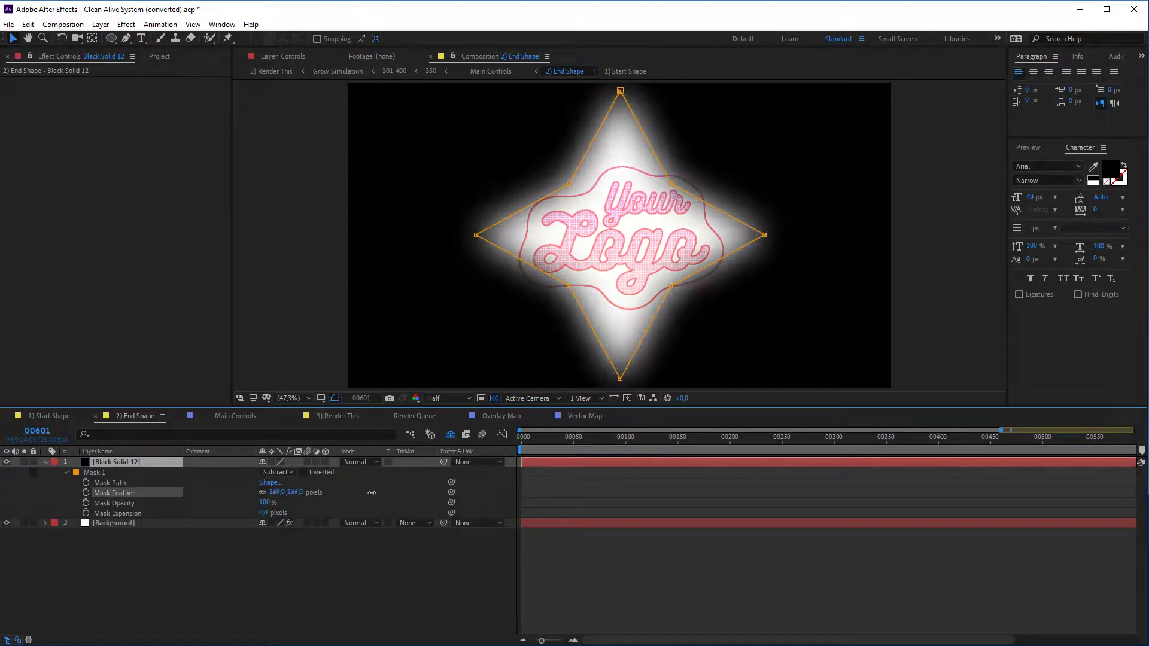
pyautogui.click(411, 497)
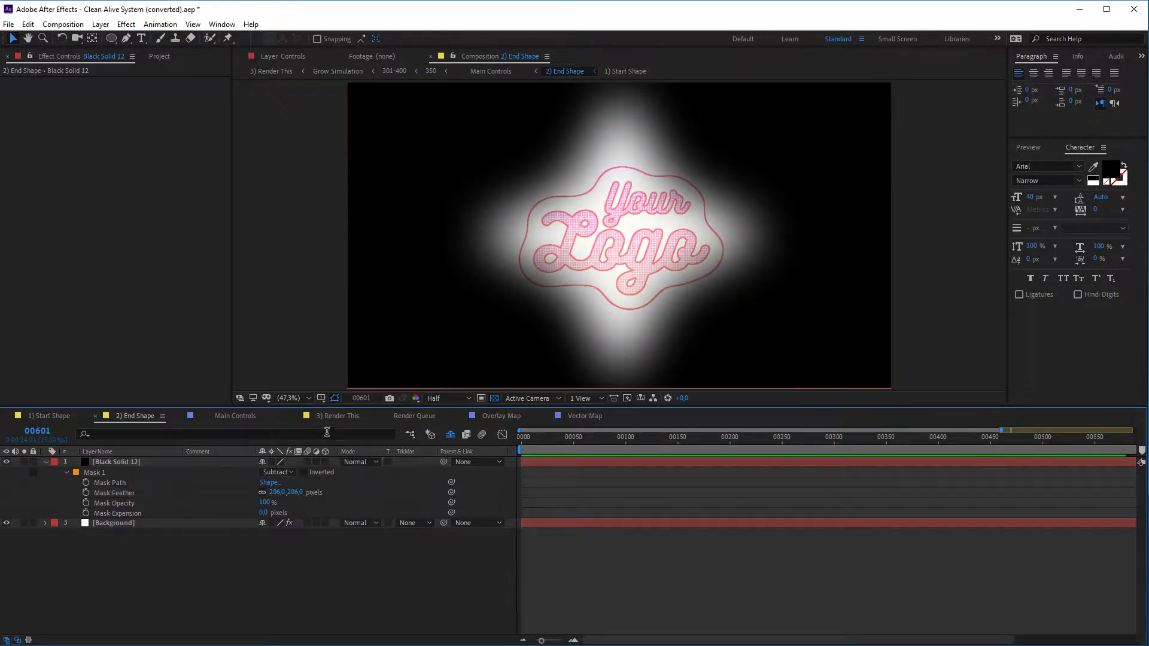
pyautogui.click(337, 416)
pyautogui.press('space')
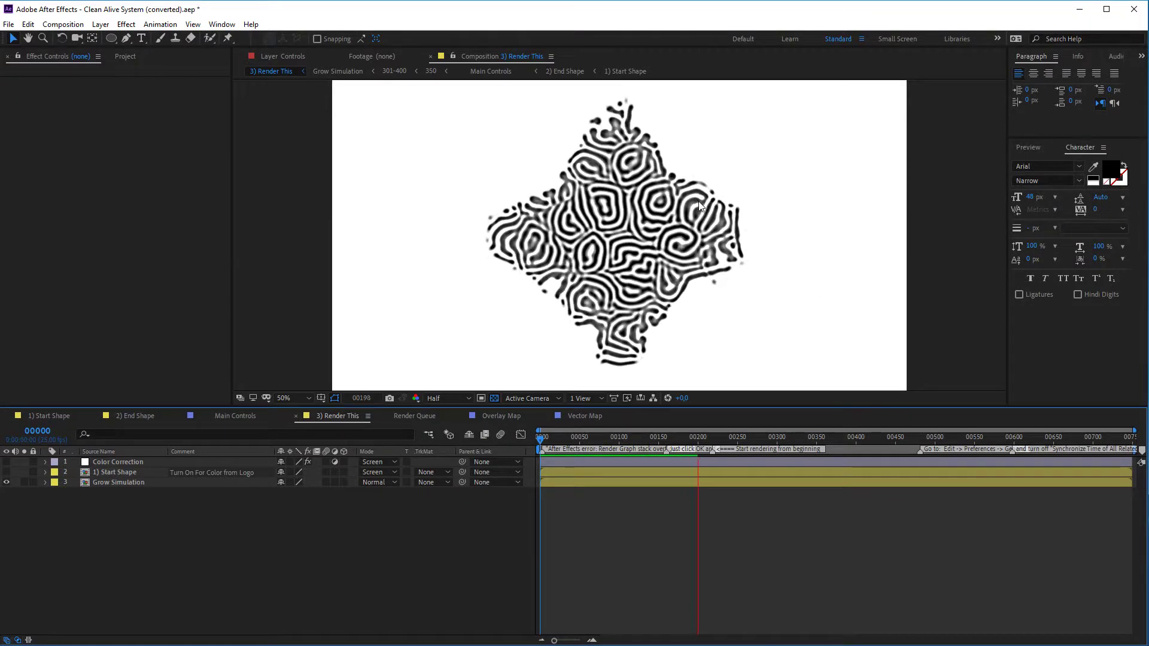
# Stop playback and scrub the playhead back to frame 121
pyautogui.press('space')
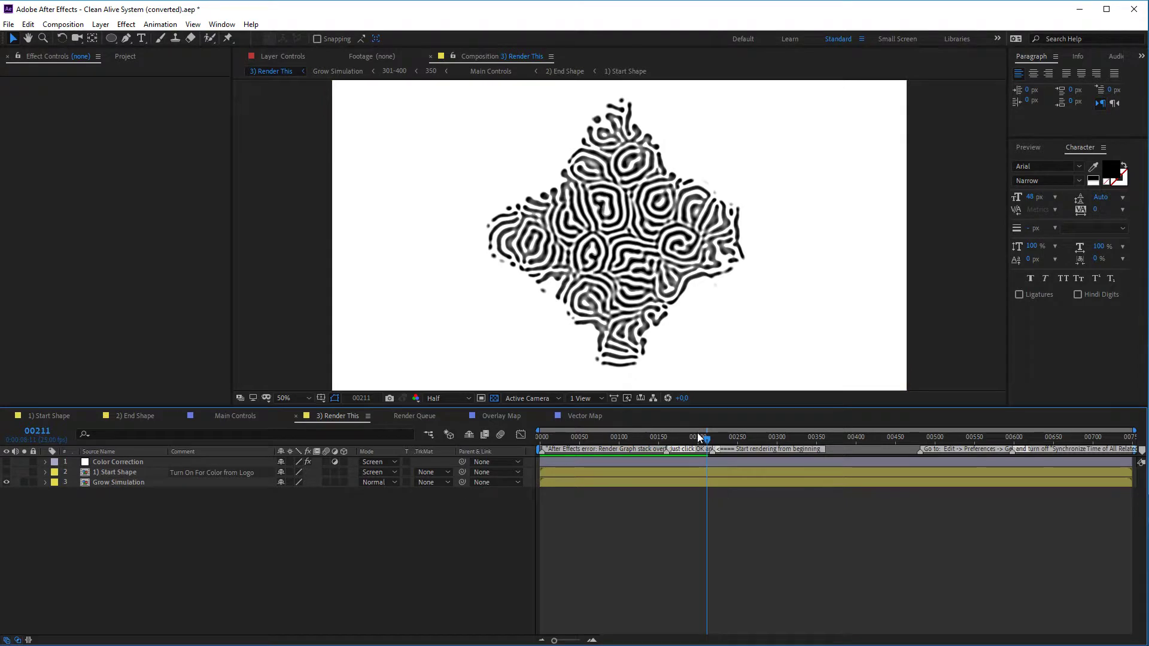
pyautogui.moveTo(674, 444); pyautogui.dragTo(636, 455)
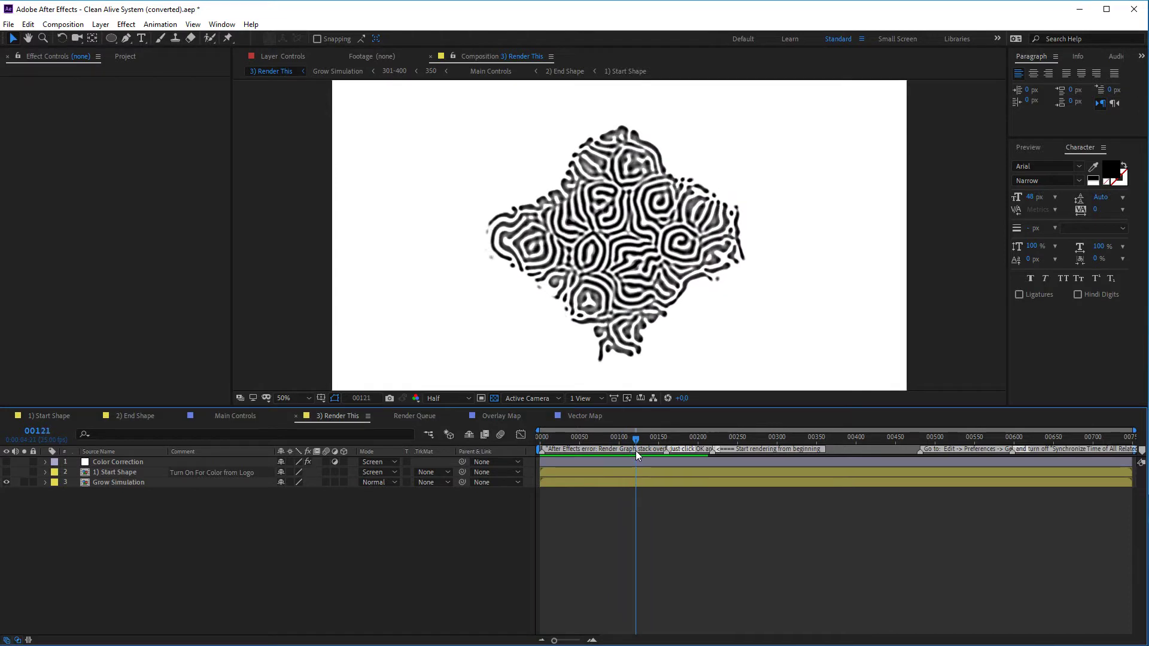